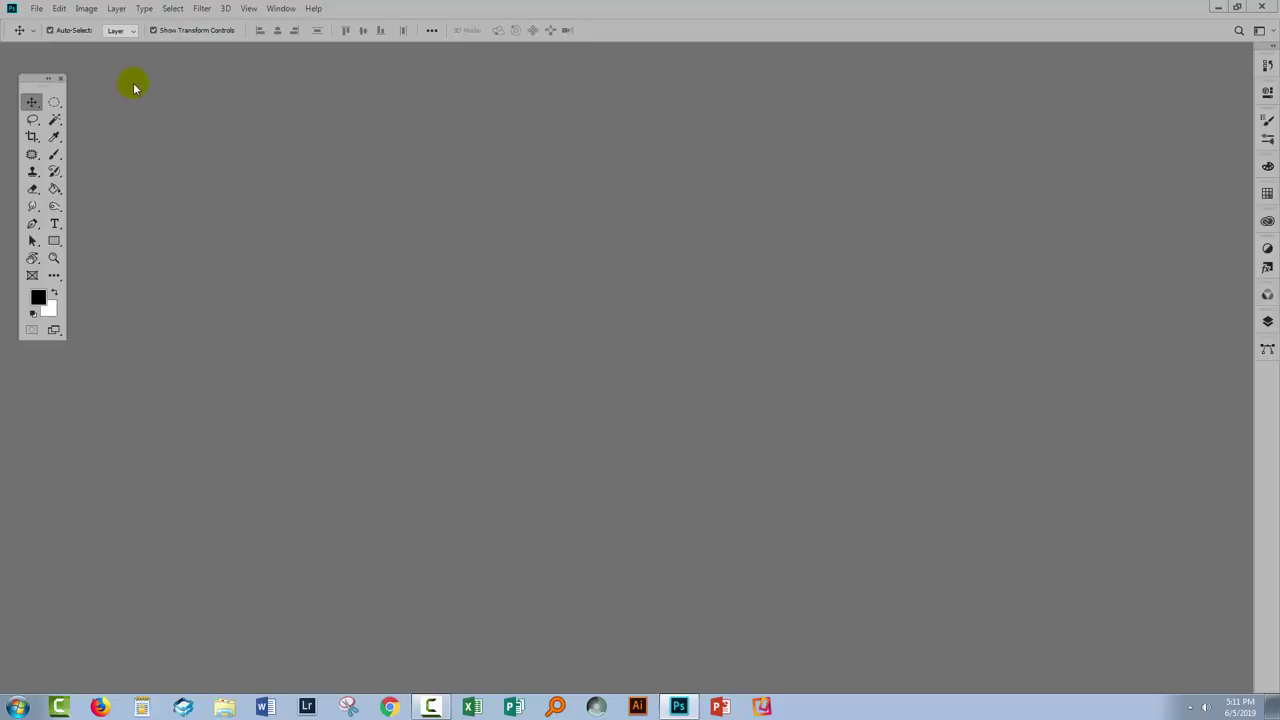
# Create a new white 800 × 500 px document from the preset and fit it to the window.
pyautogui.click(35, 14)
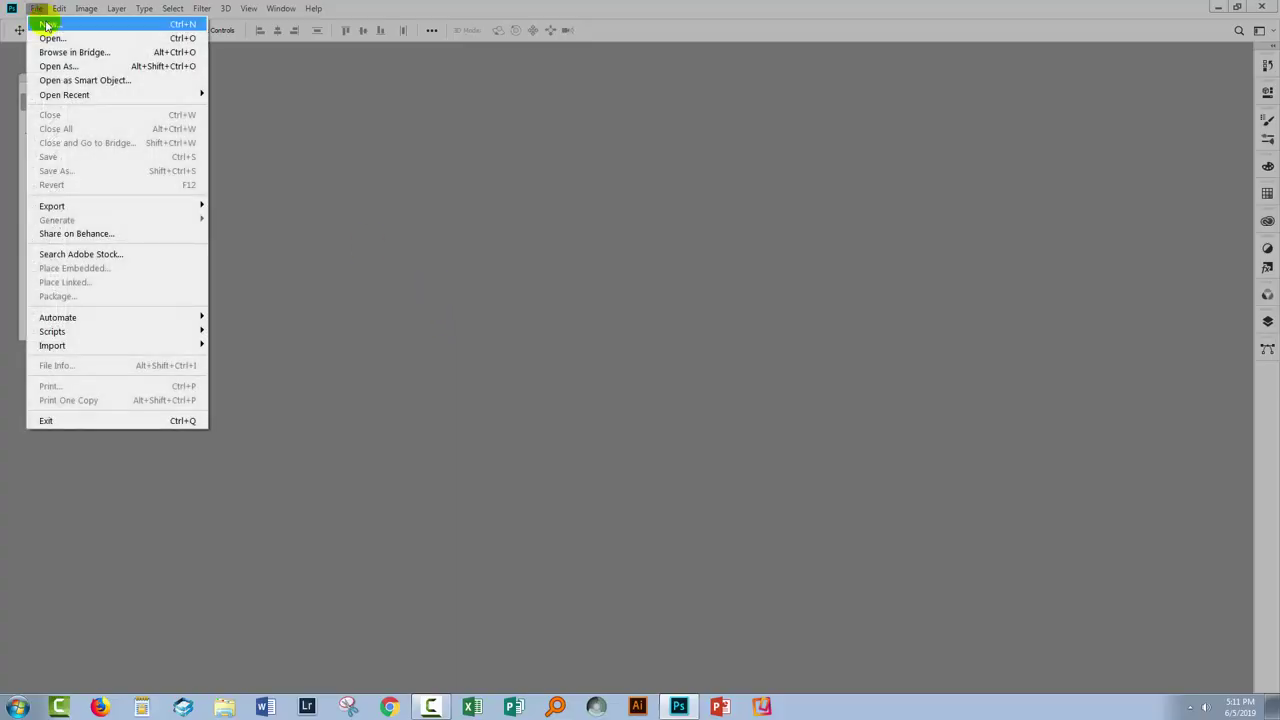
pyautogui.click(45, 27)
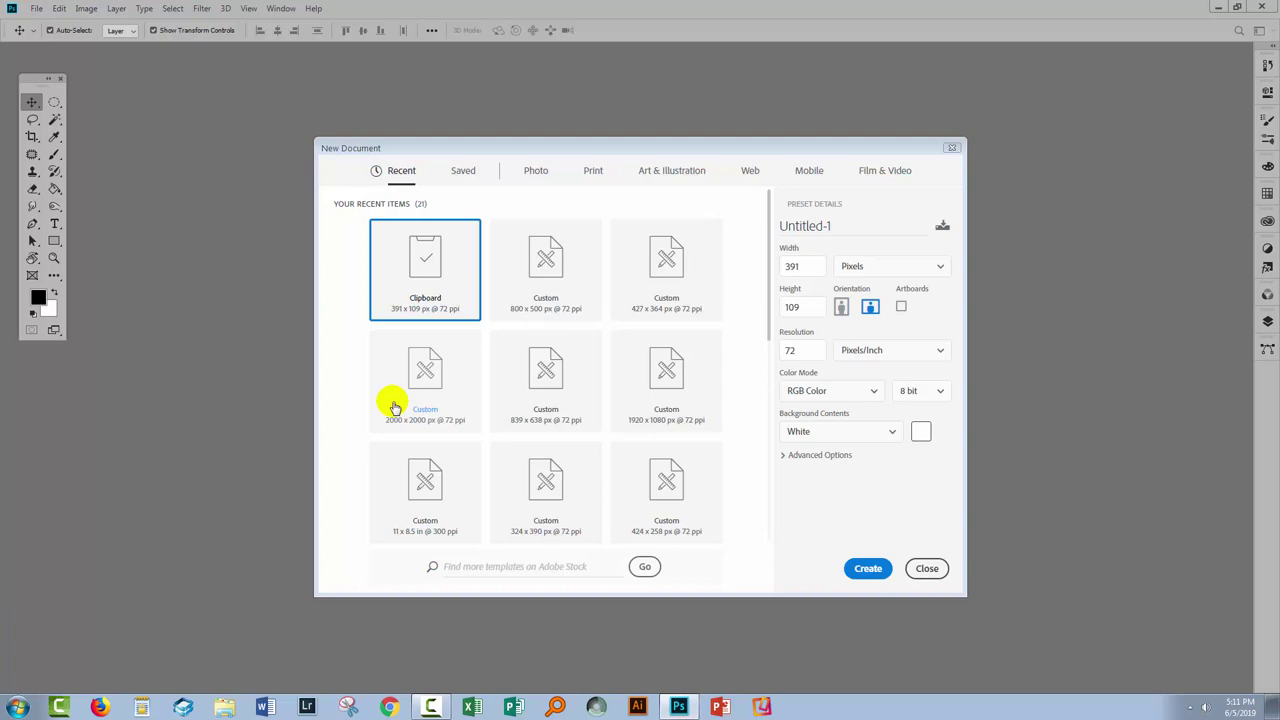
pyautogui.click(512, 268)
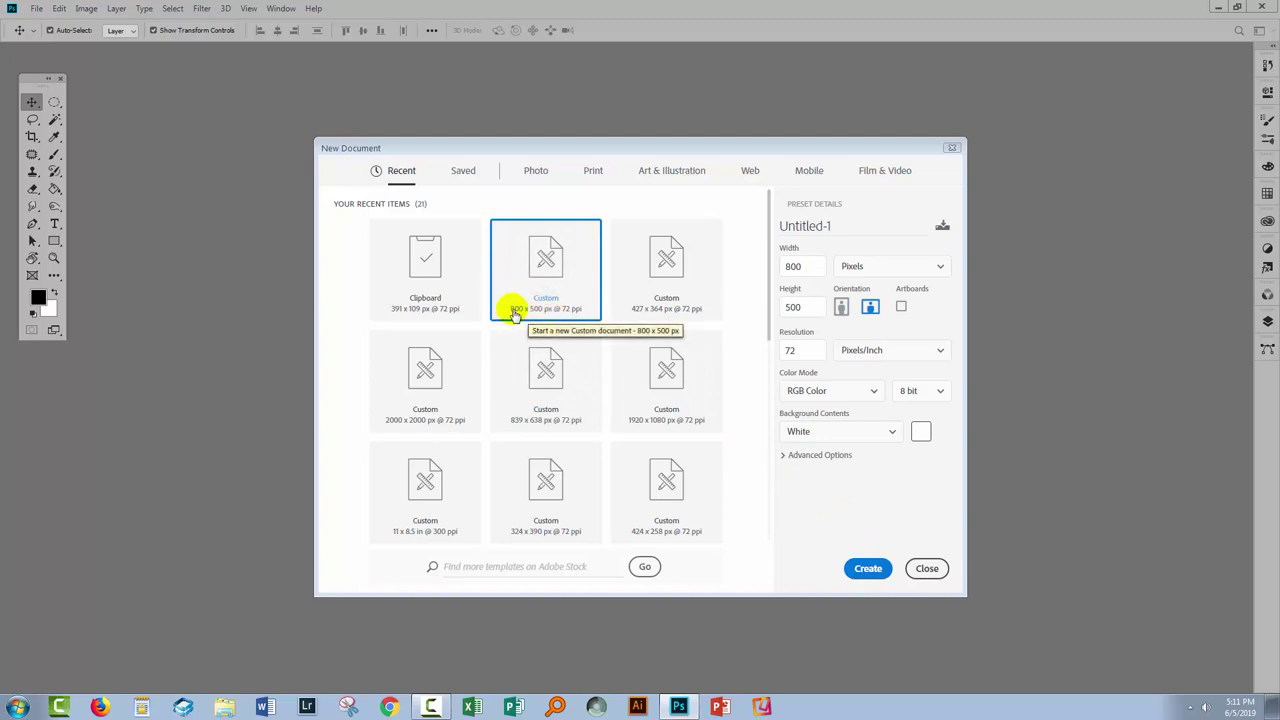
pyautogui.click(867, 569)
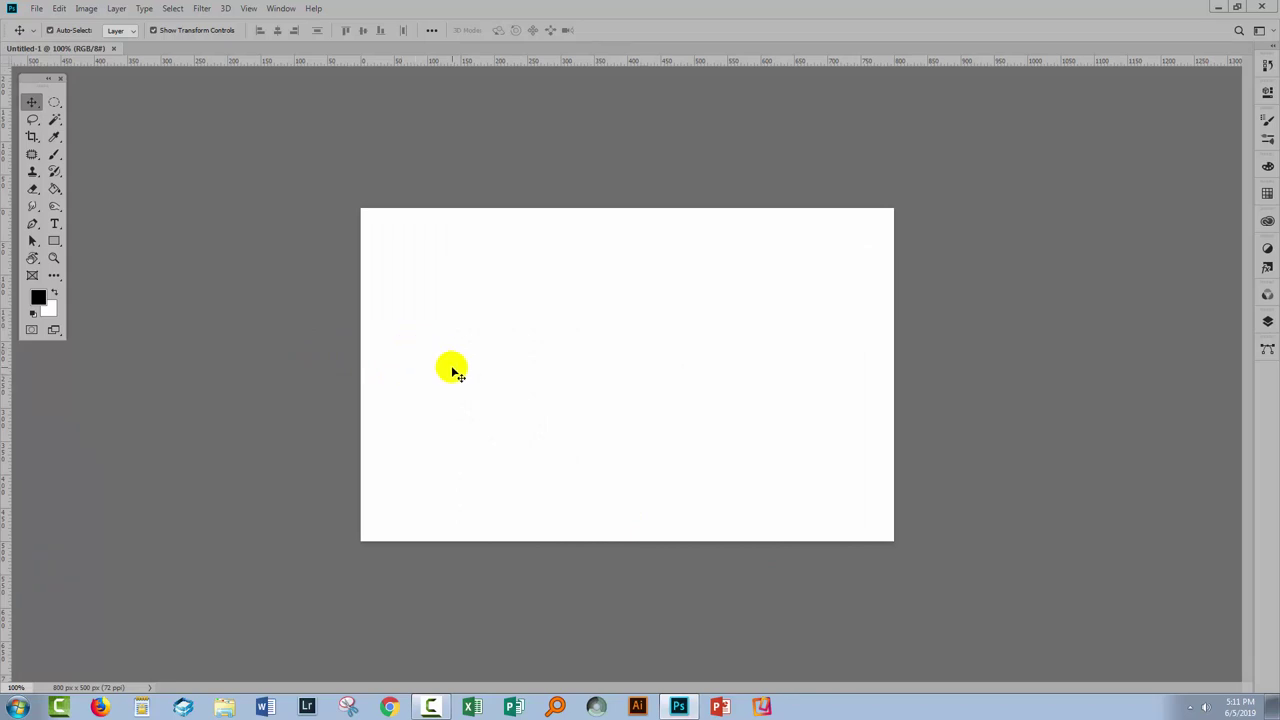
pyautogui.hotkey('ctrl', '0')
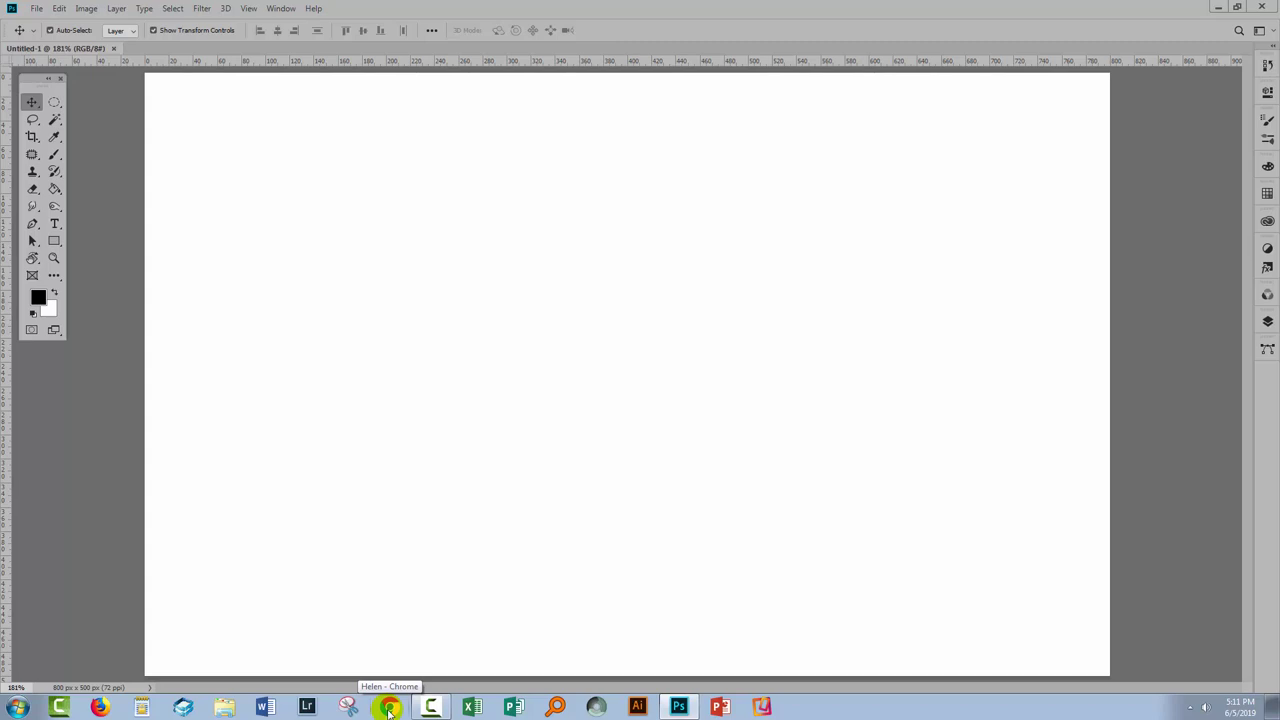
pyautogui.click(389, 710)
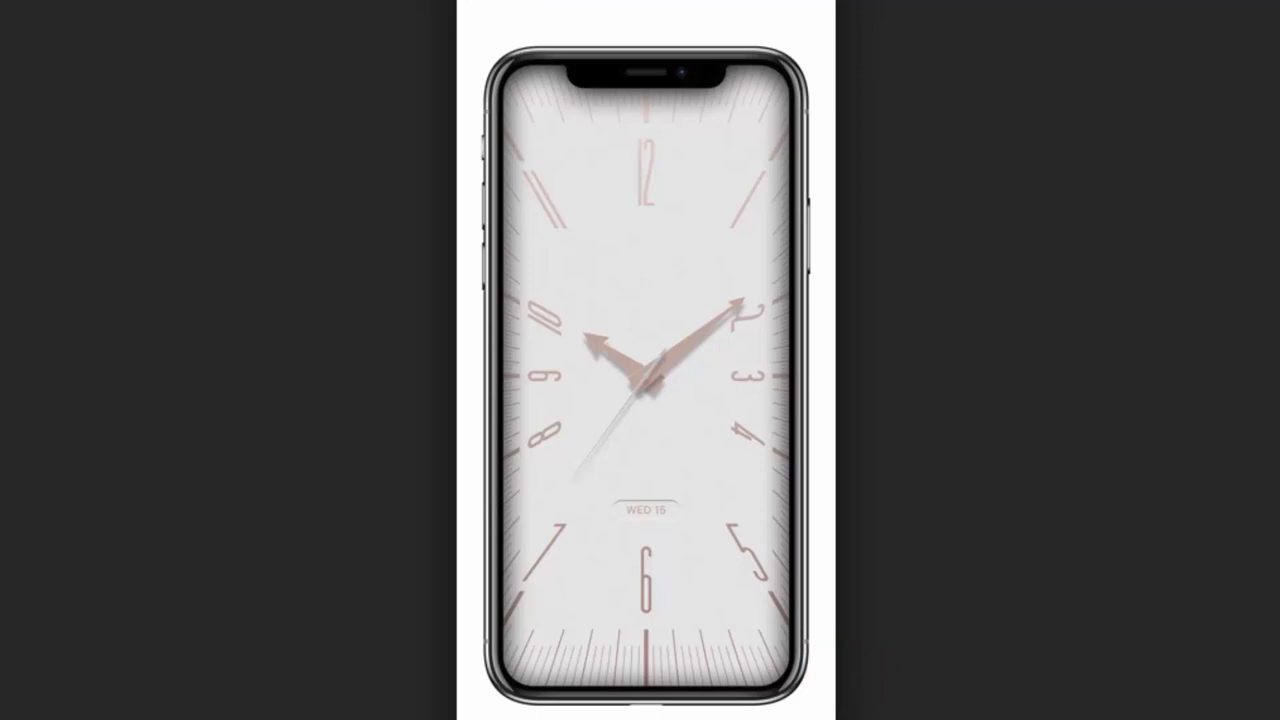
pyautogui.click(1220, 8)
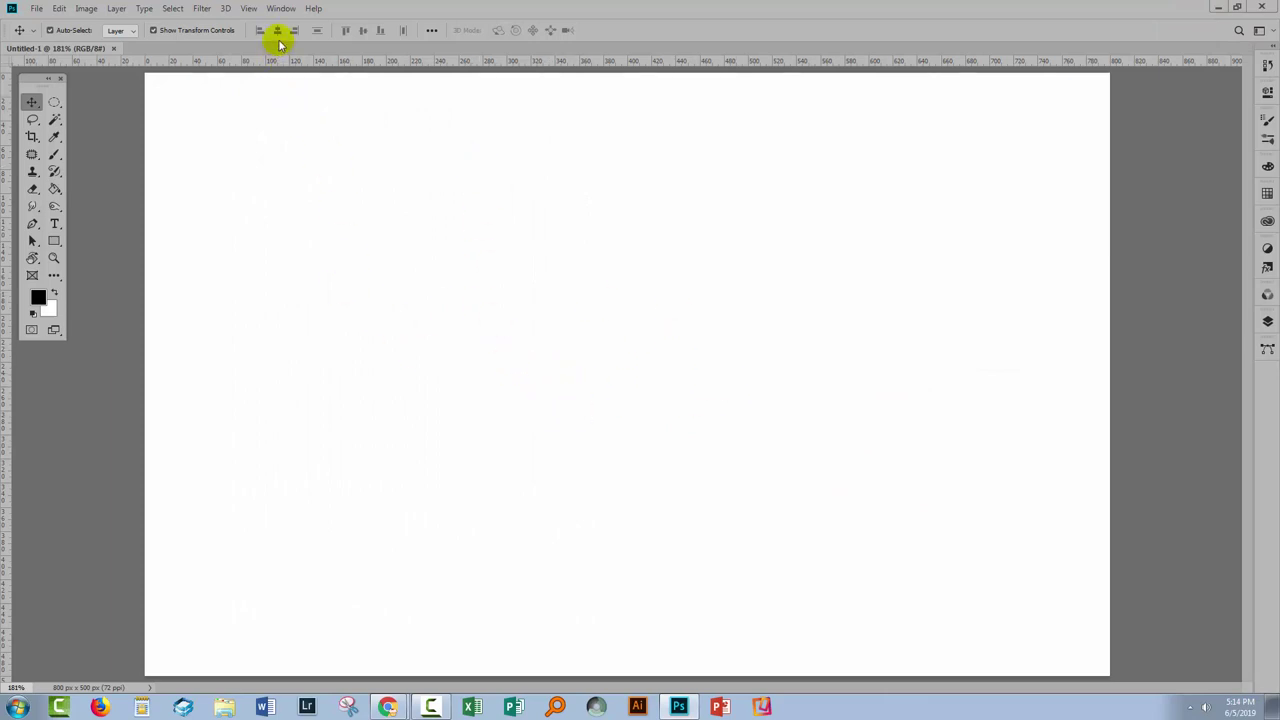
# Add a horizontal guide at 50%.
pyautogui.click(248, 8)
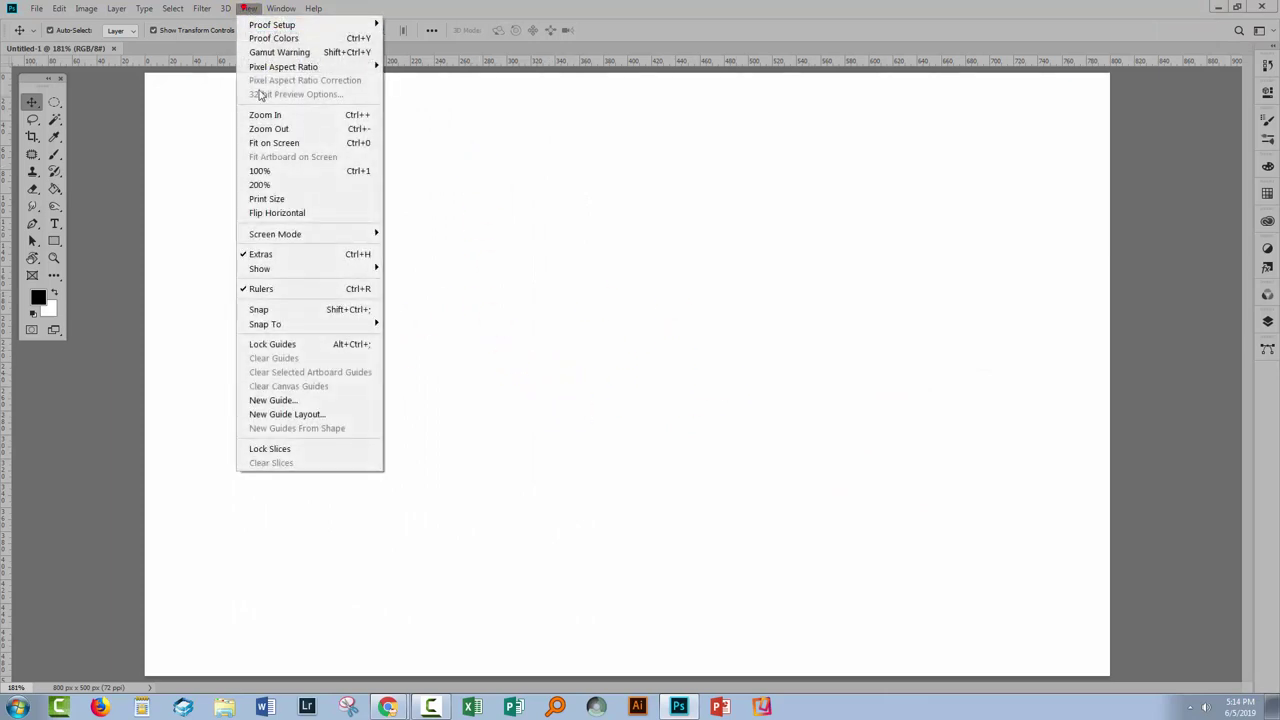
pyautogui.click(273, 399)
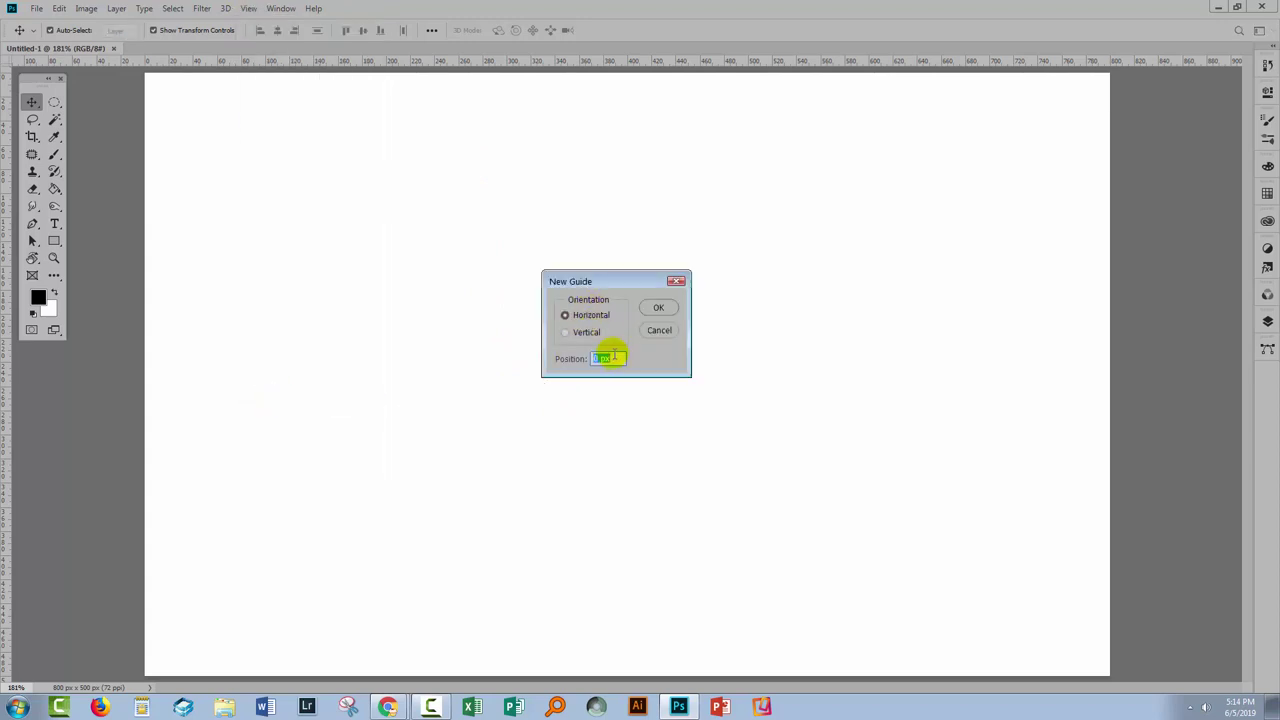
pyautogui.write('50%')
pyautogui.click(659, 308)
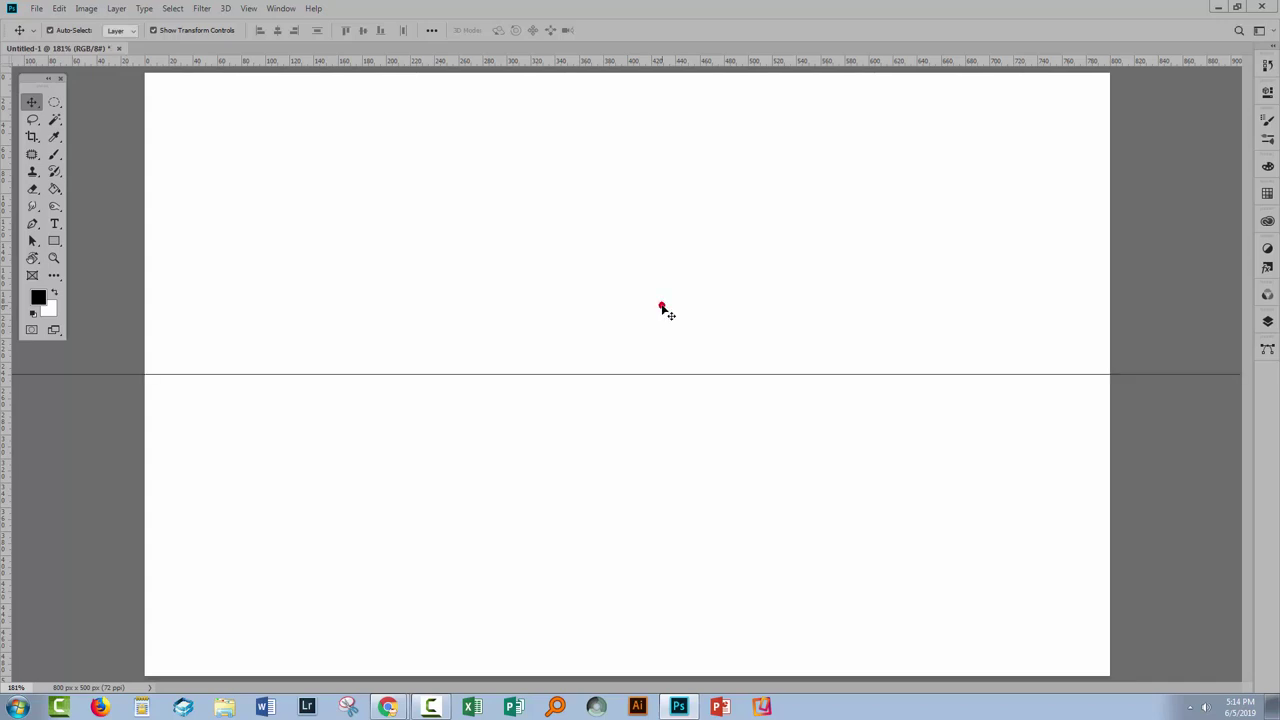
# Add a vertical guide at 50%.
pyautogui.click(226, 8)
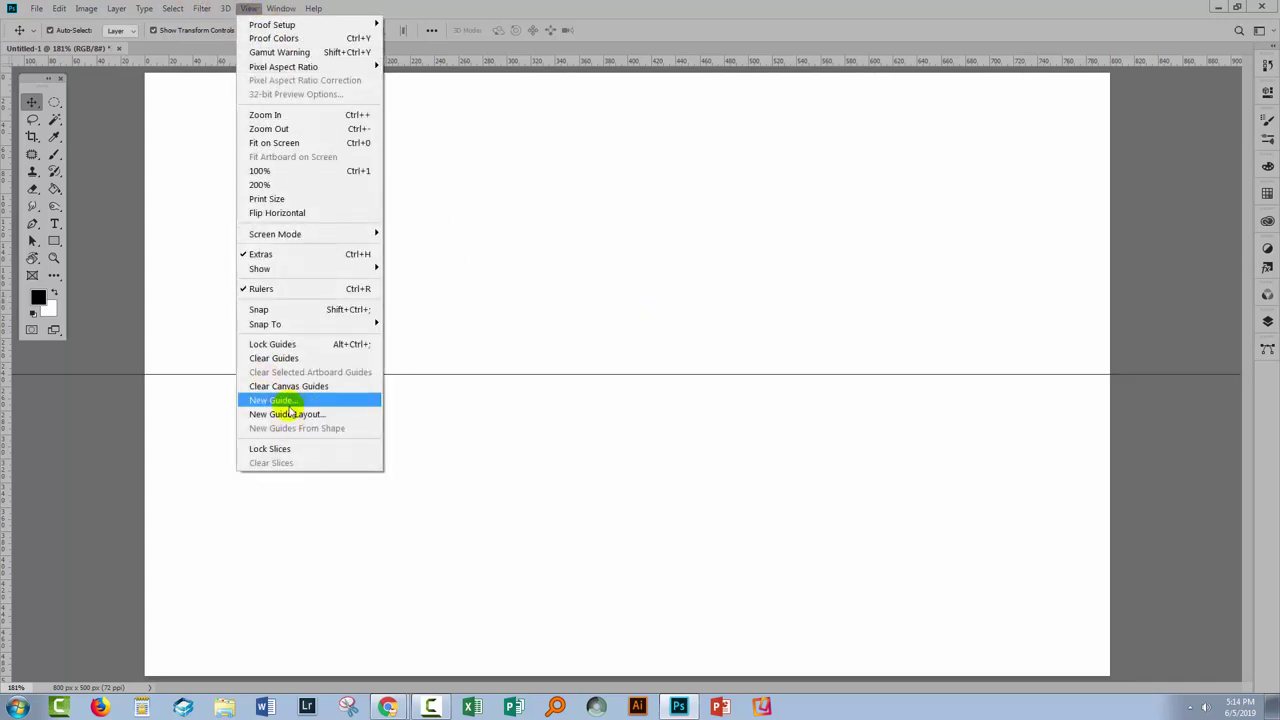
pyautogui.click(255, 398)
pyautogui.click(588, 332)
pyautogui.doubleClick(613, 359)
pyautogui.write('5')
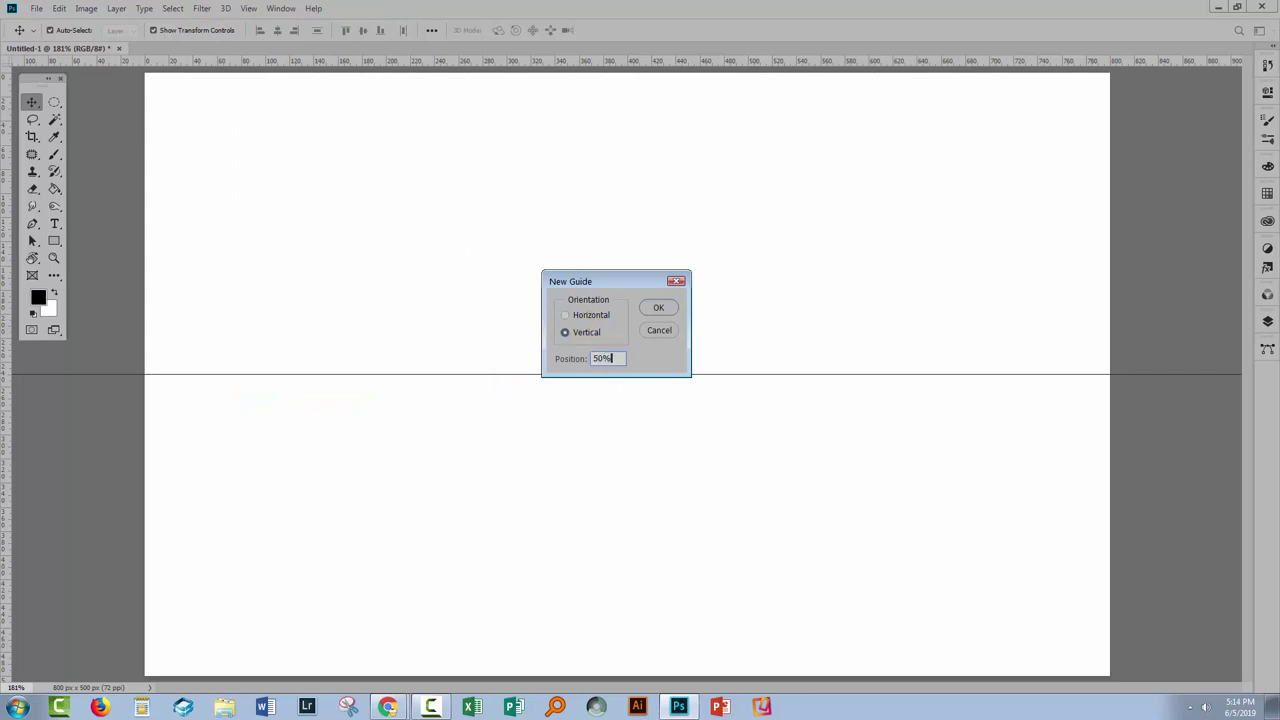
pyautogui.write('0%')
pyautogui.click(655, 308)
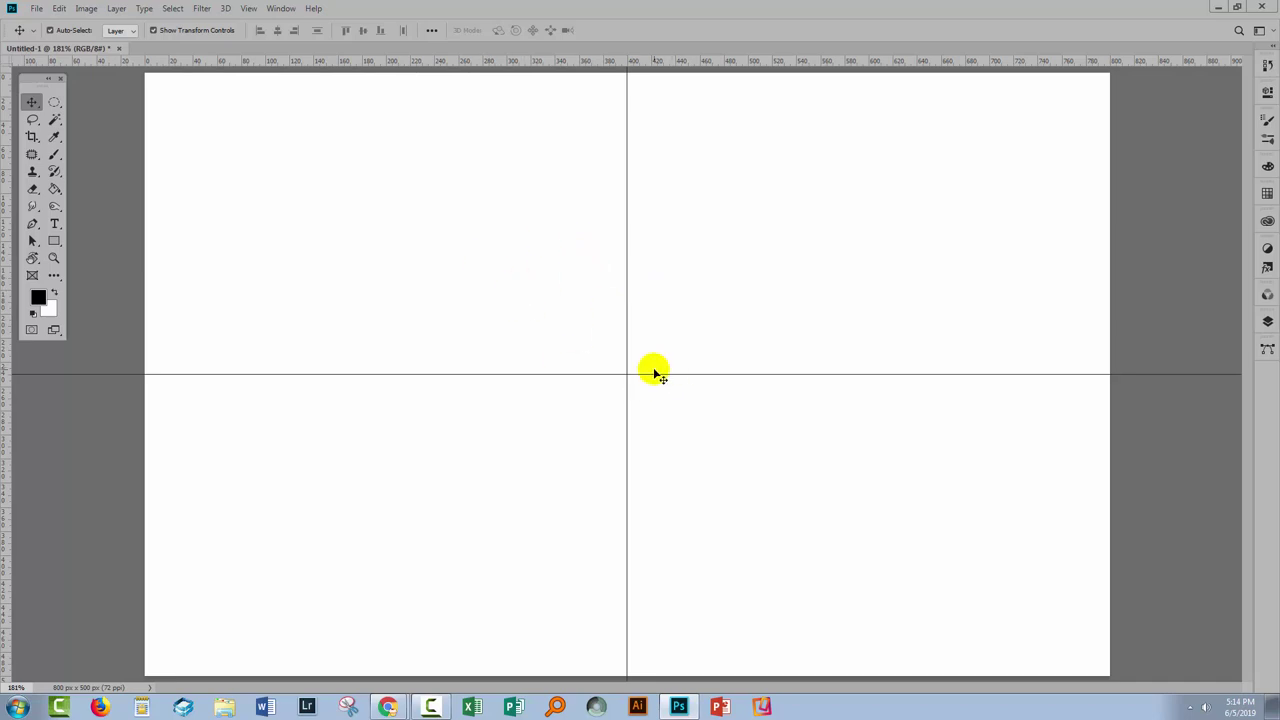
# Draw a Pen tool Shape path from the guide crossing straight up the vertical guide.
pyautogui.press('z')
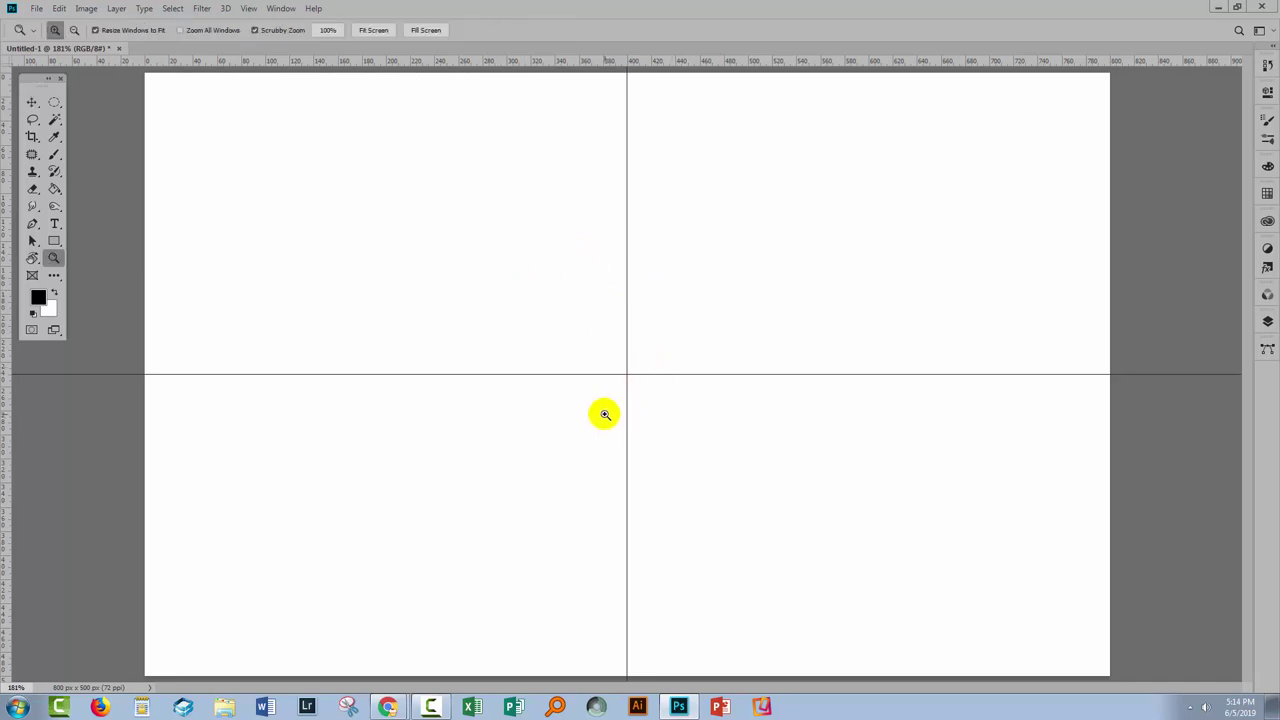
pyautogui.keyDown('alt'); pyautogui.click(605, 415); pyautogui.keyUp('alt')
pyautogui.keyDown('alt'); pyautogui.click(602, 318); pyautogui.keyUp('alt')
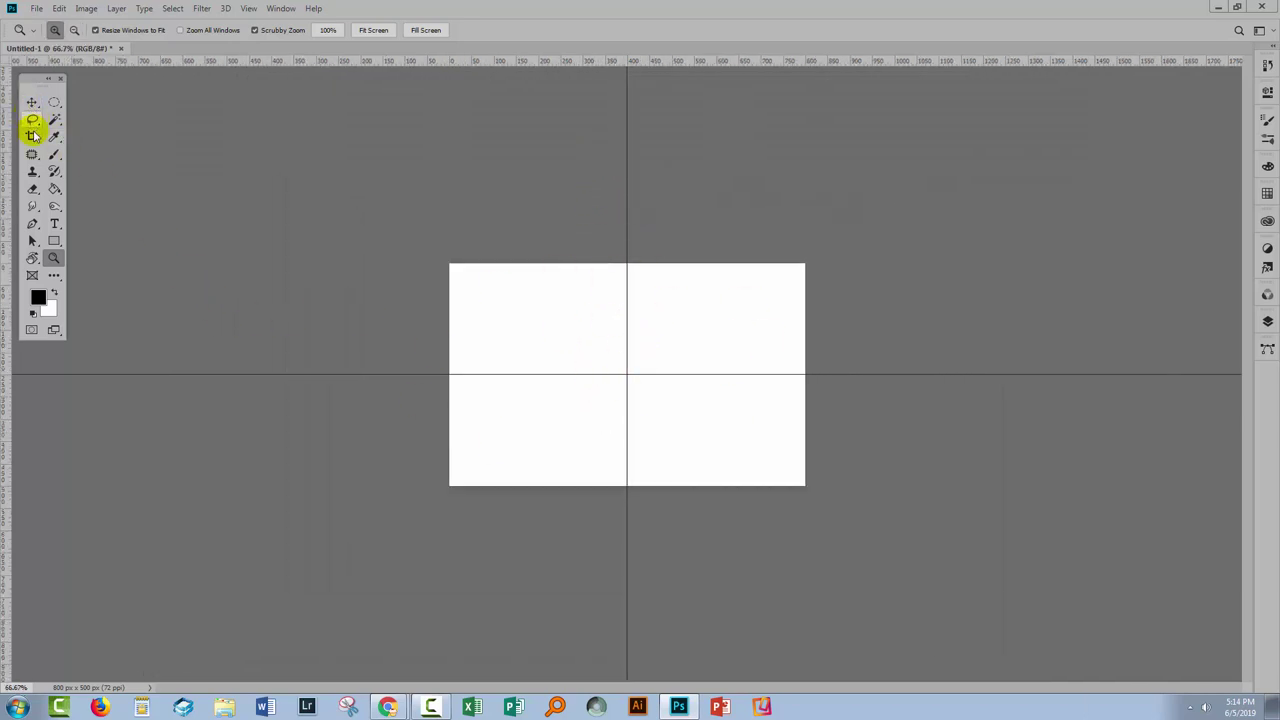
pyautogui.click(32, 225)
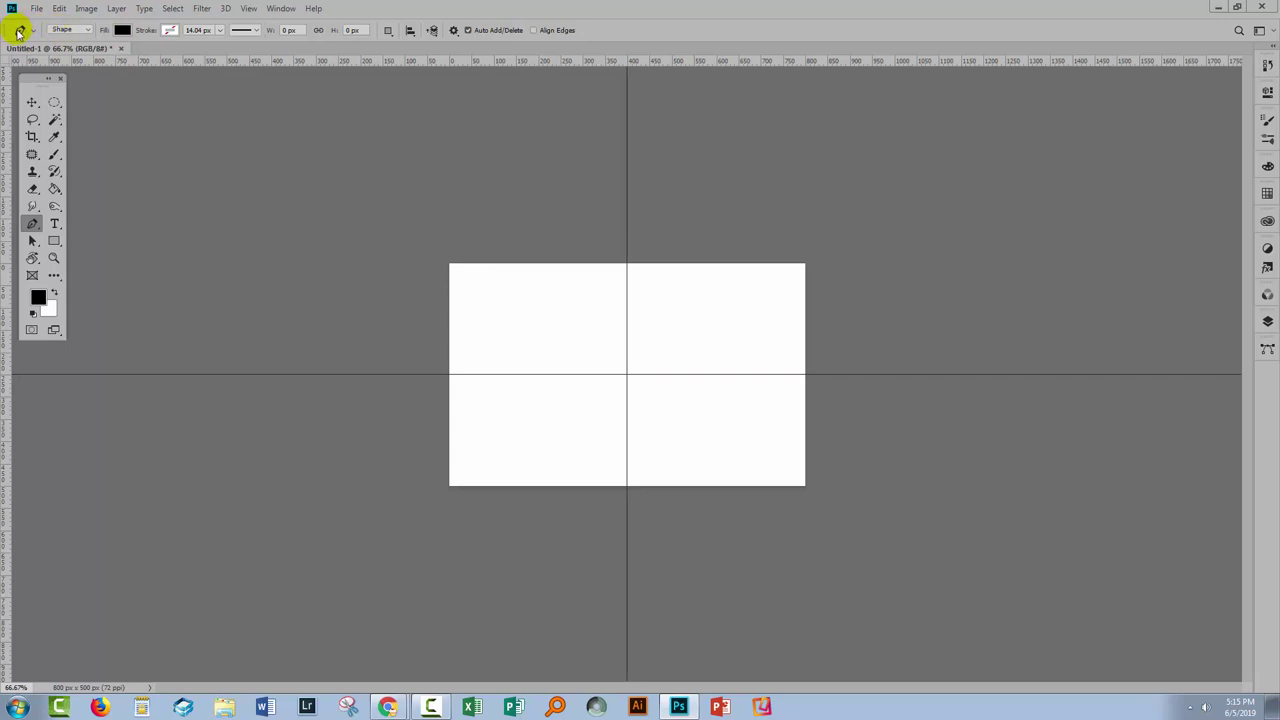
pyautogui.click(65, 29)
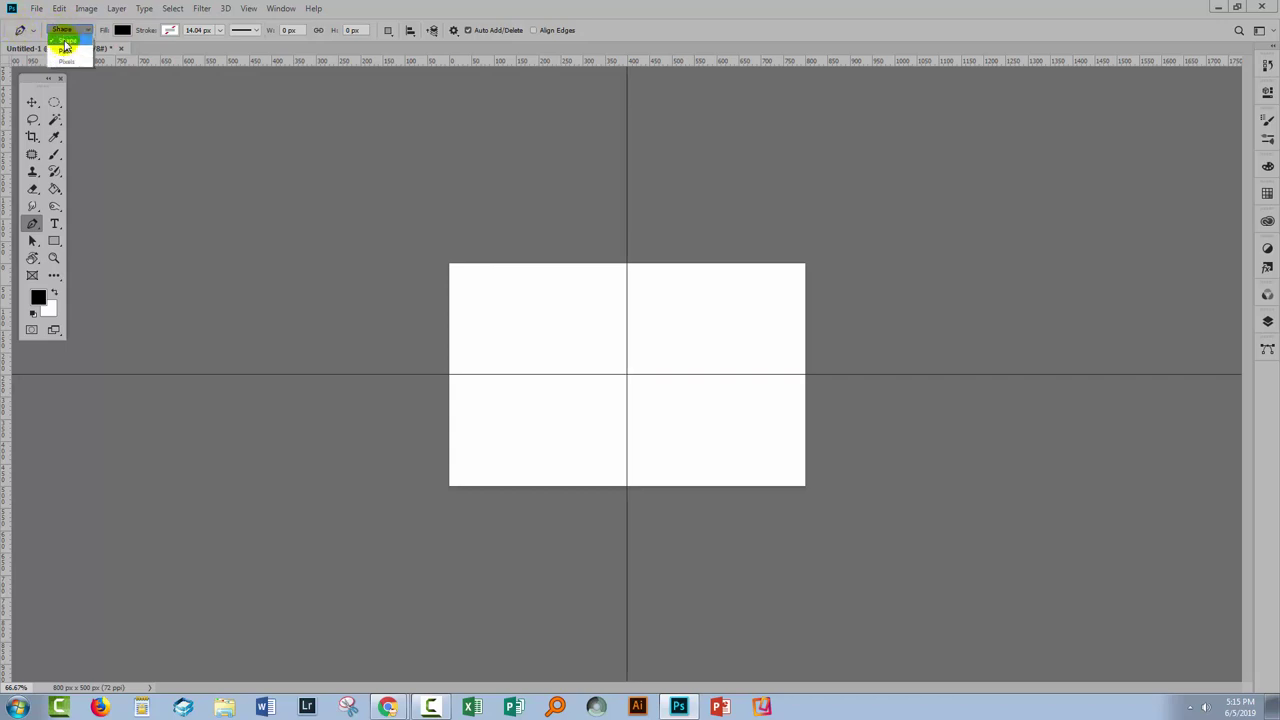
pyautogui.click(64, 42)
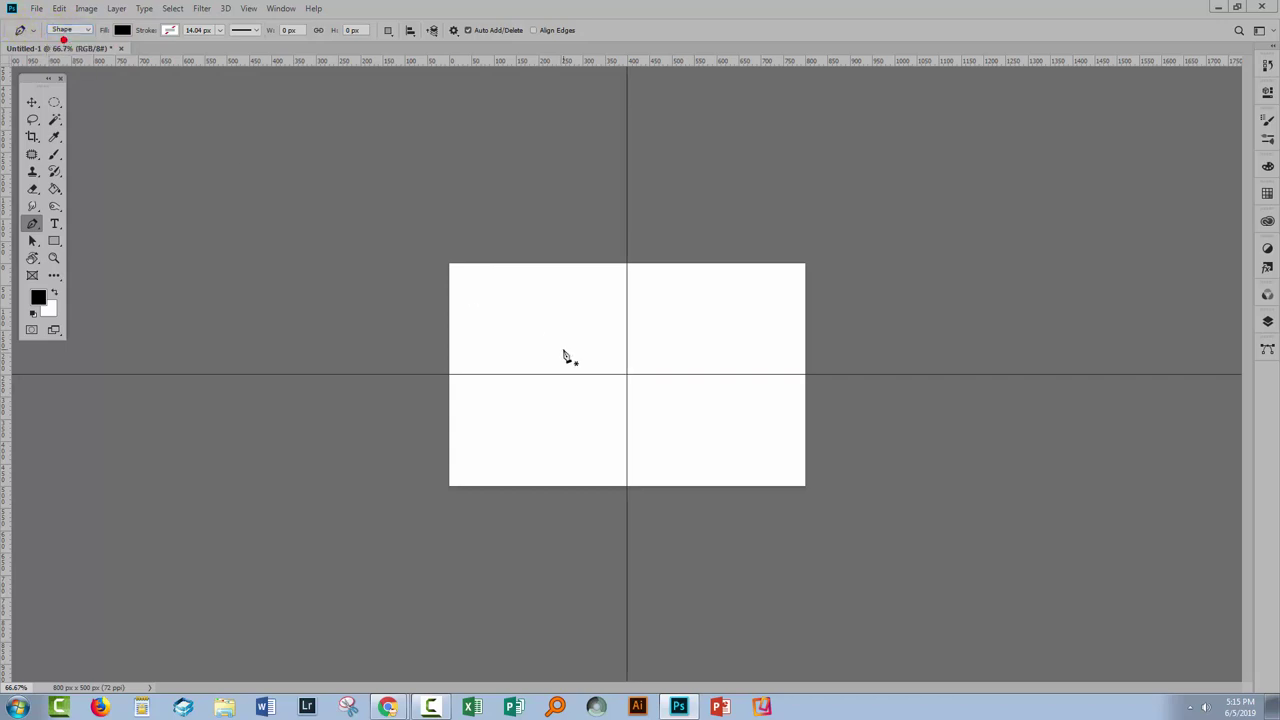
pyautogui.click(626, 377)
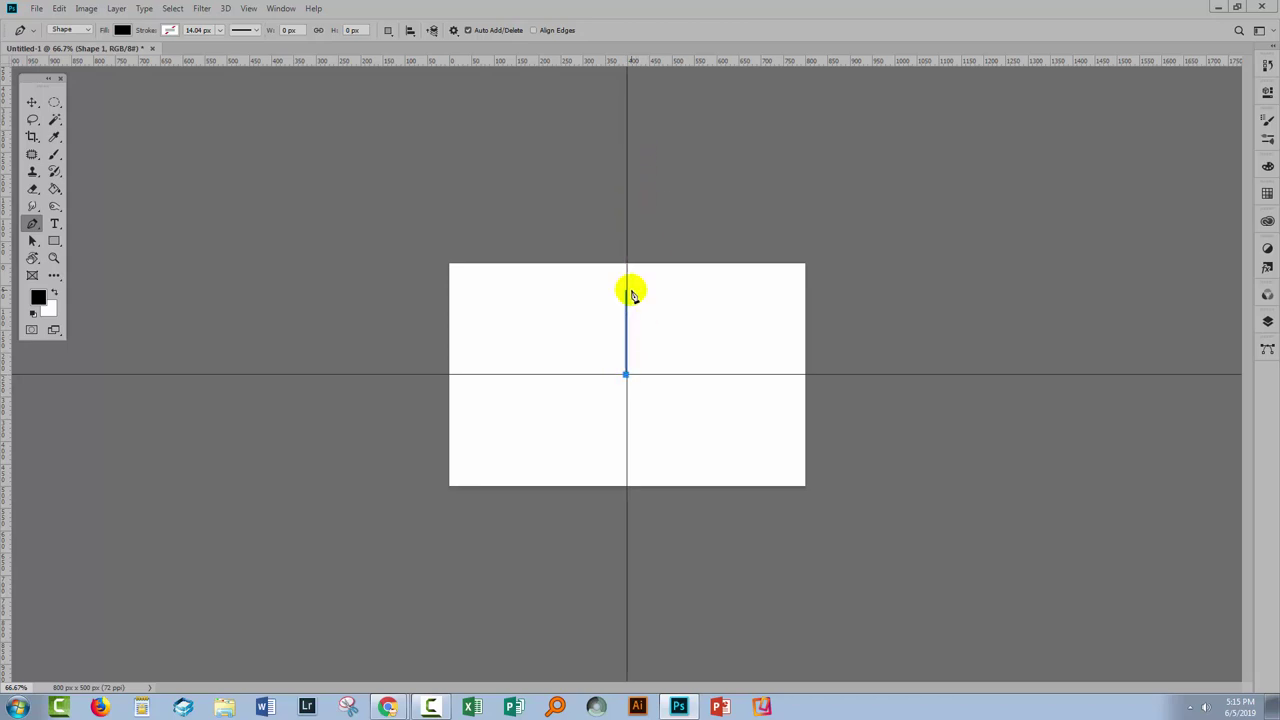
pyautogui.click(626, 83)
# Zoom in on the guide crossing and select the vertical line path.
pyautogui.press('z')
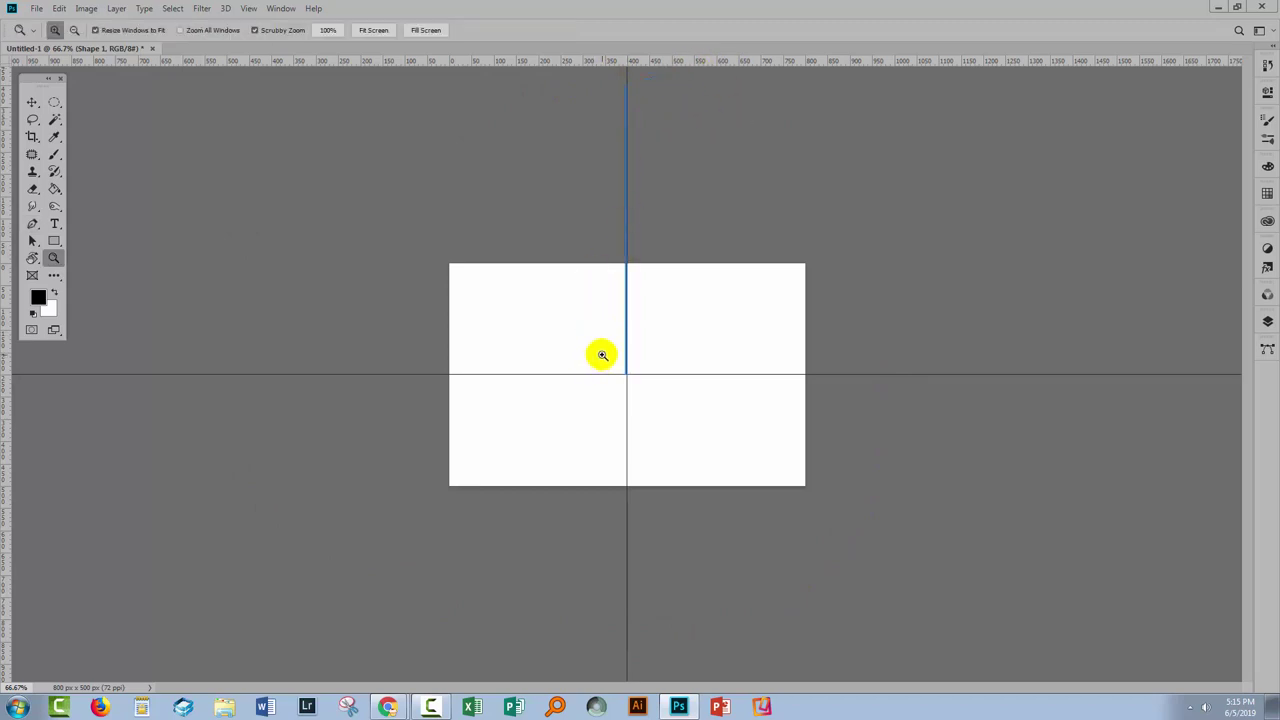
pyautogui.moveTo(603, 354); pyautogui.dragTo(668, 429)
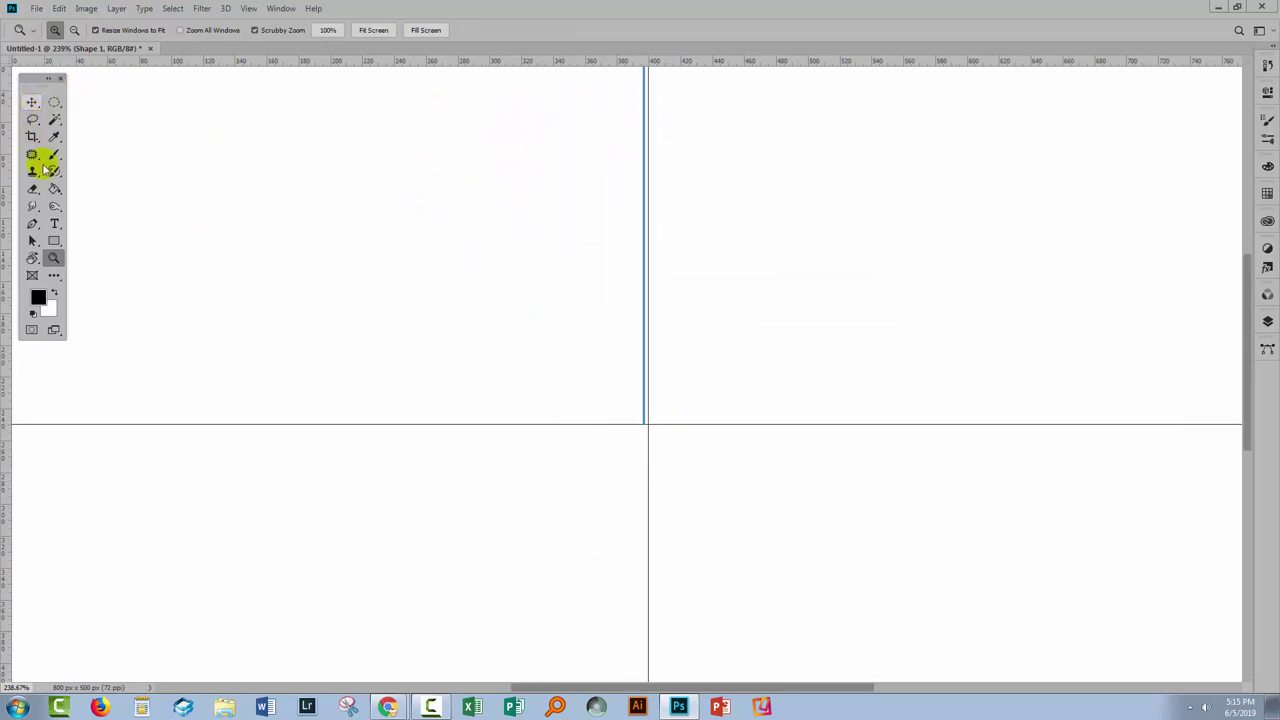
pyautogui.click(32, 241)
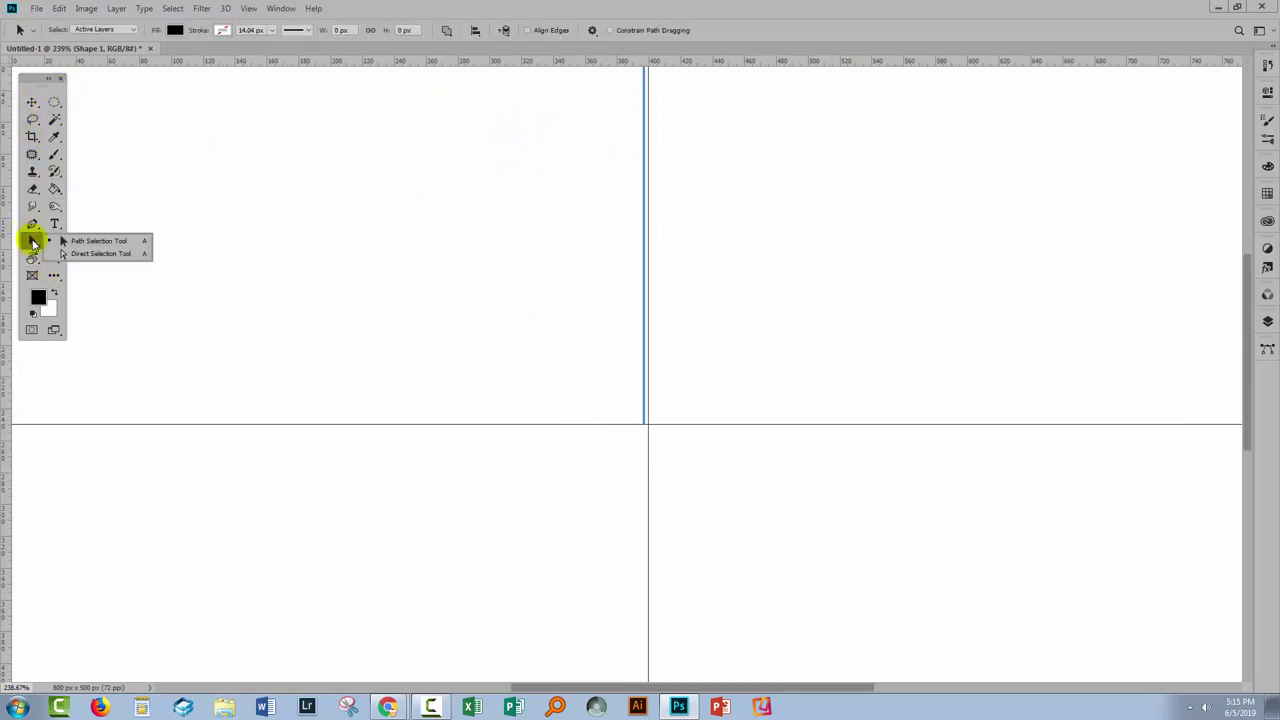
pyautogui.click(55, 240)
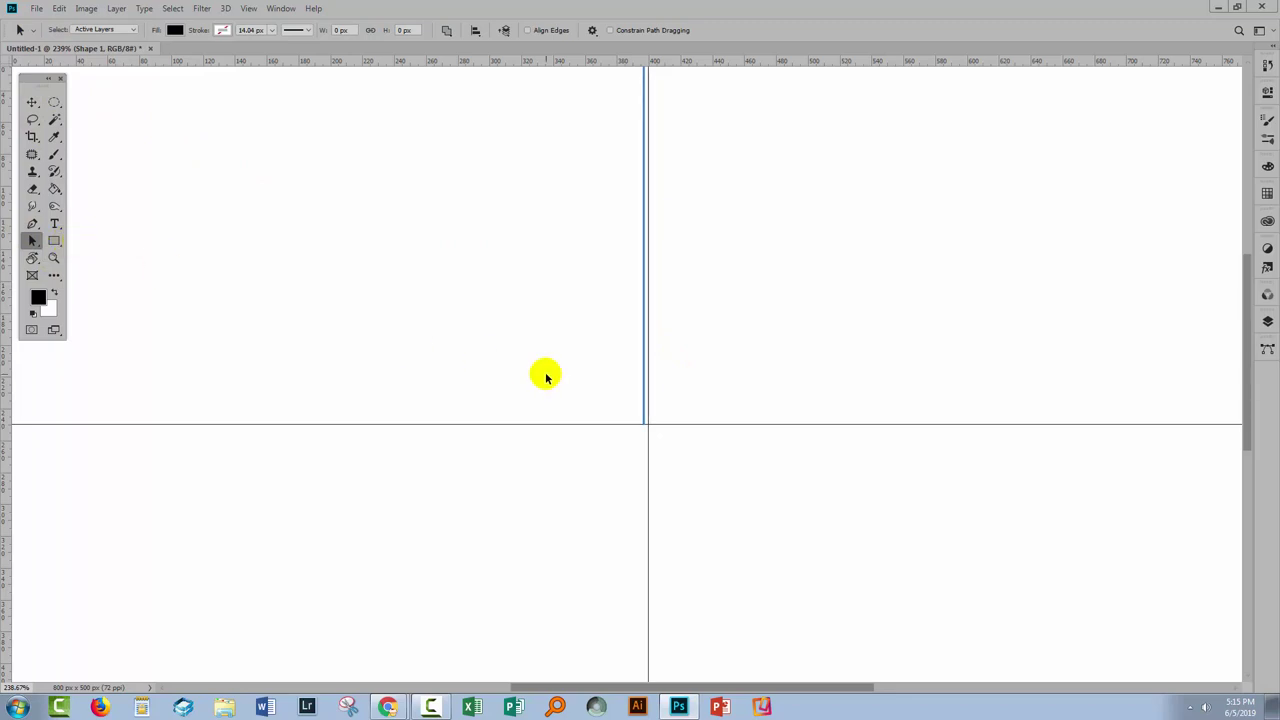
pyautogui.click(643, 377)
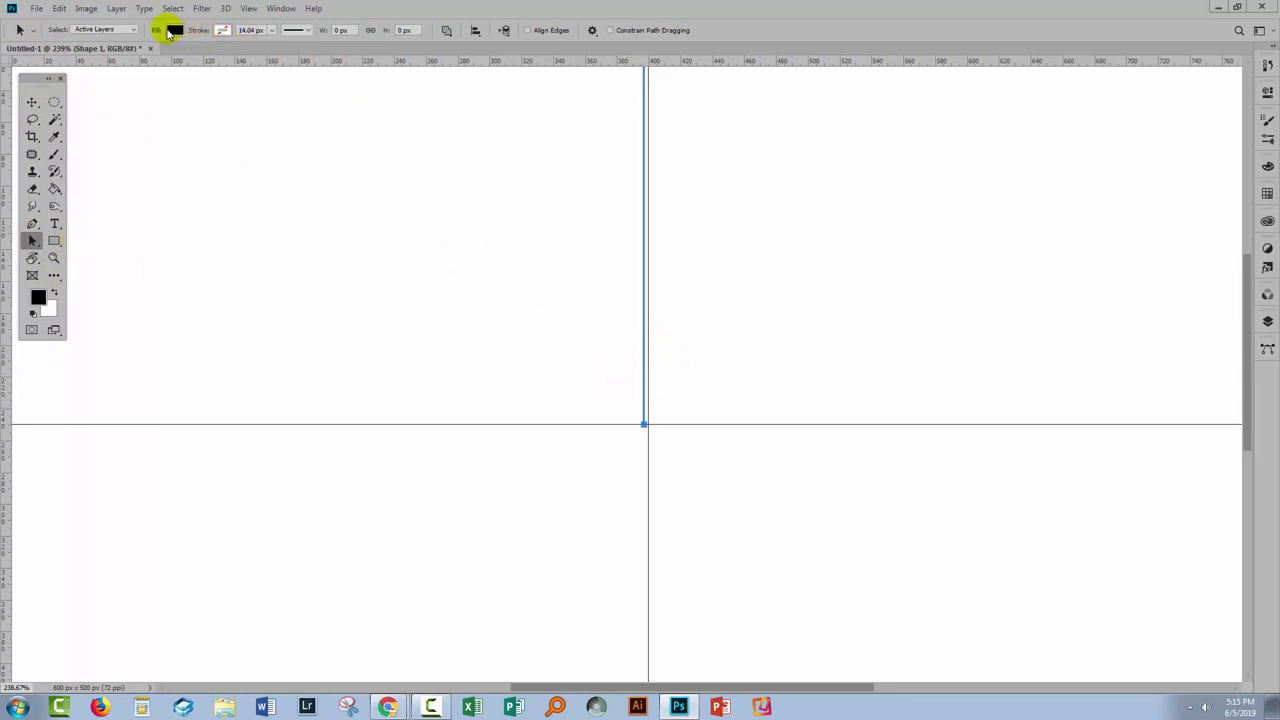
# Set the line's fill to No Color and its stroke to solid black.
pyautogui.click(170, 31)
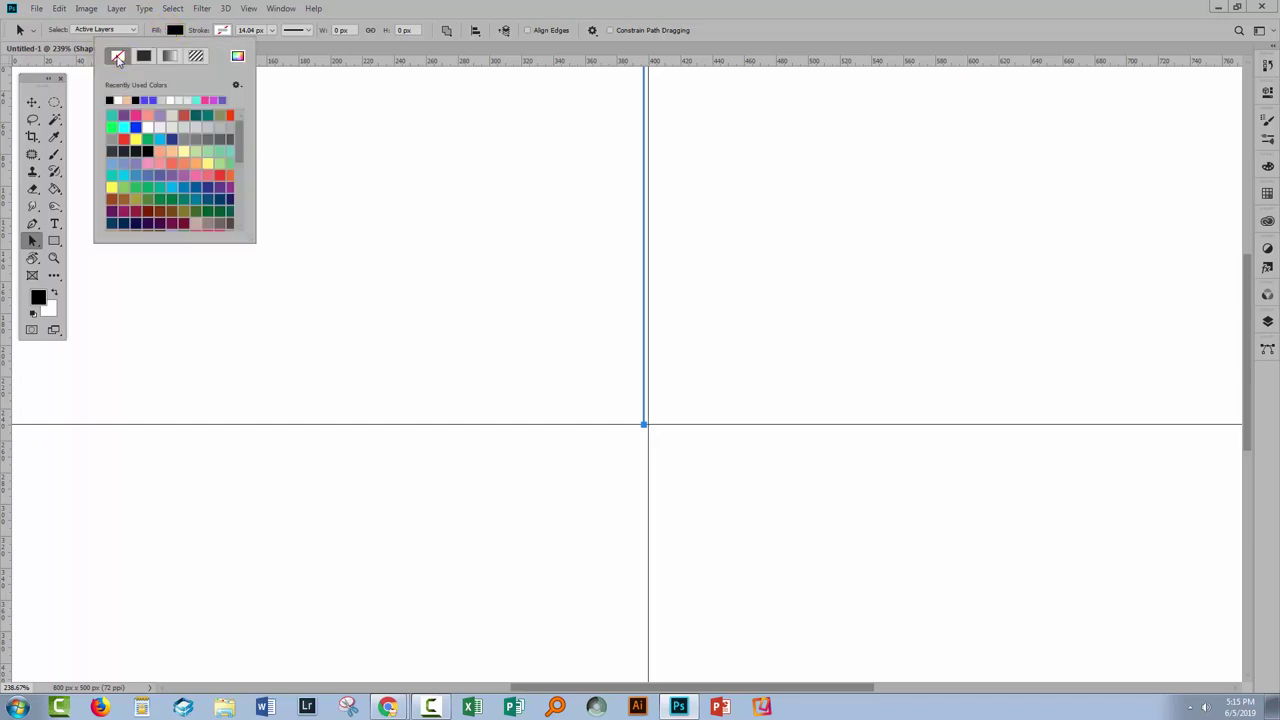
pyautogui.click(118, 58)
pyautogui.click(136, 155)
pyautogui.click(139, 100)
pyautogui.click(151, 114)
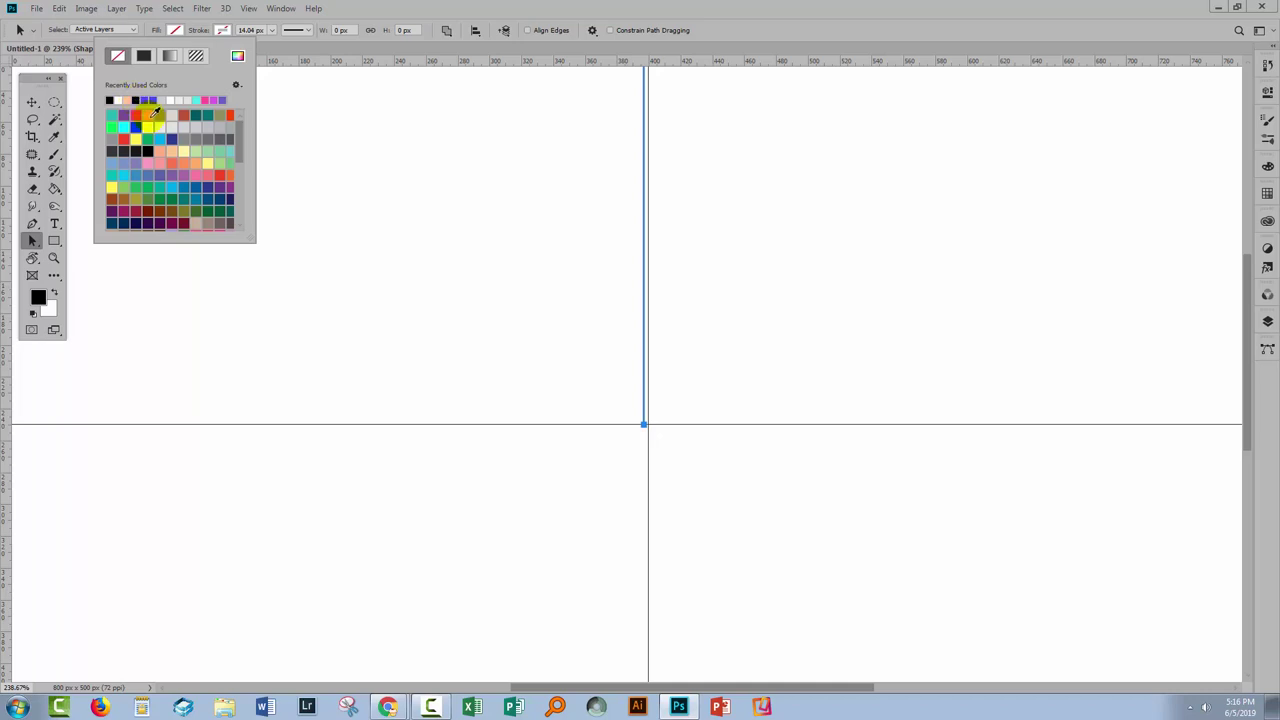
pyautogui.click(120, 58)
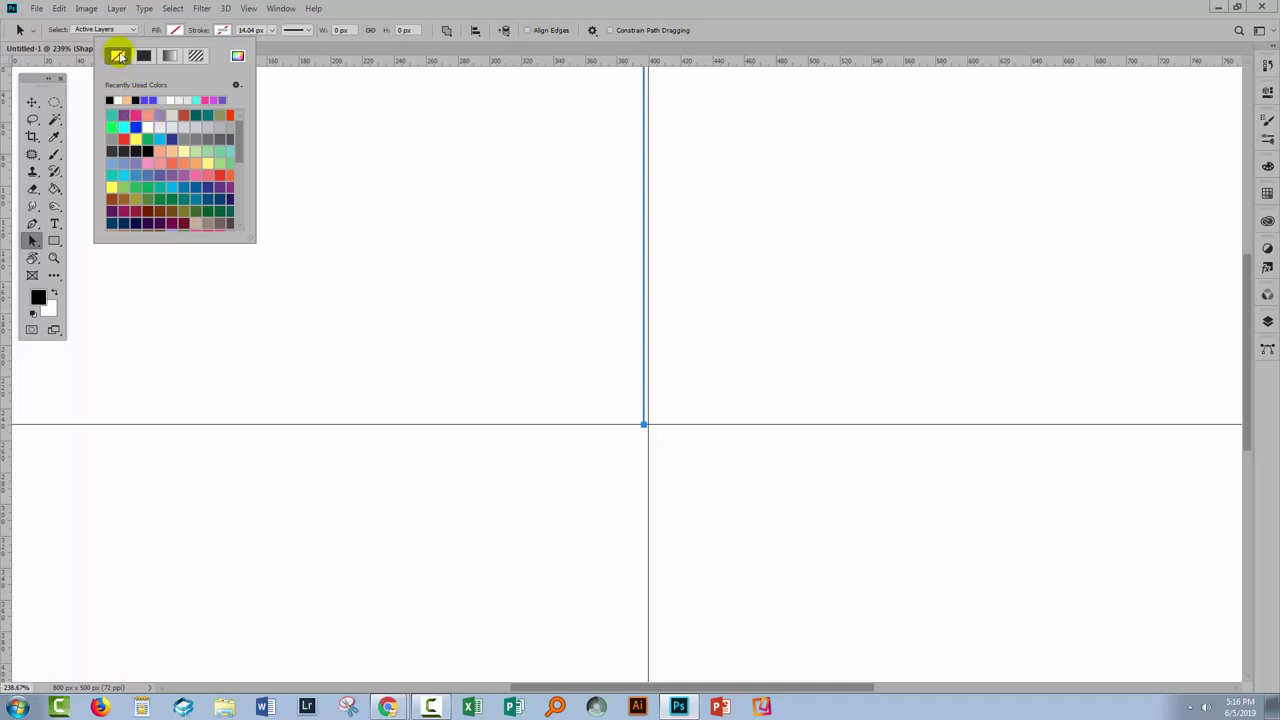
pyautogui.click(222, 30)
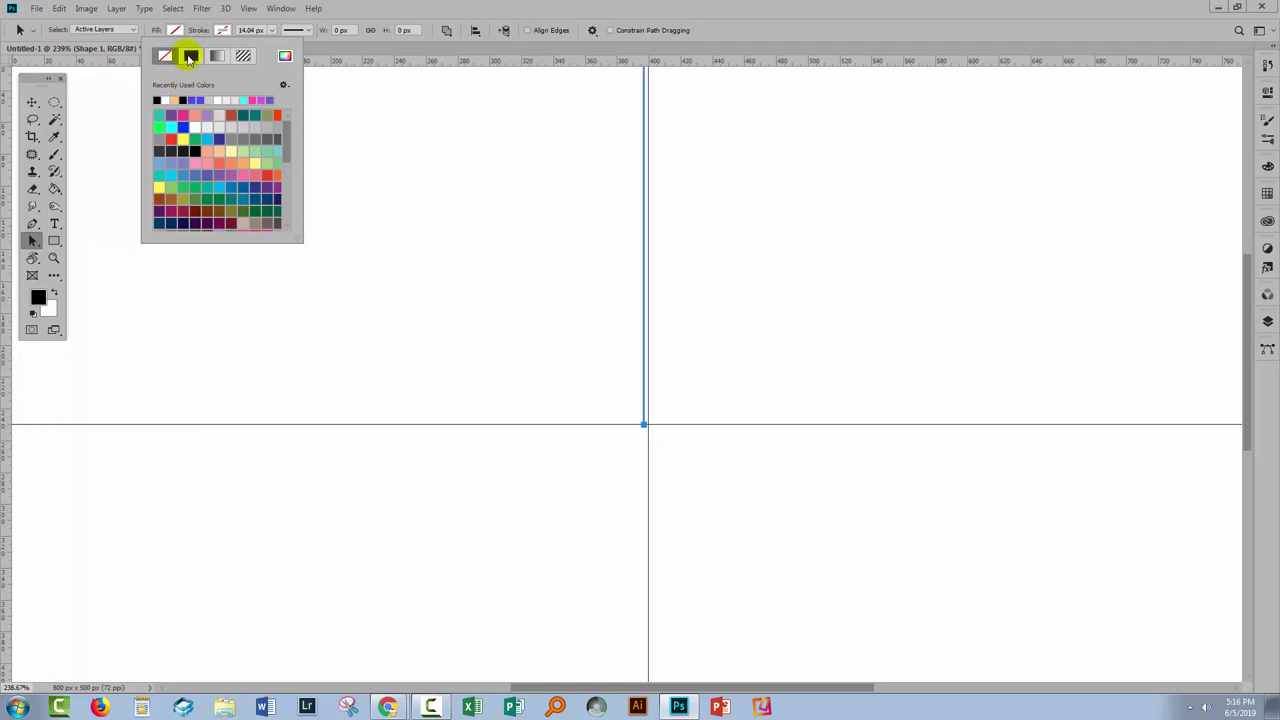
pyautogui.click(190, 57)
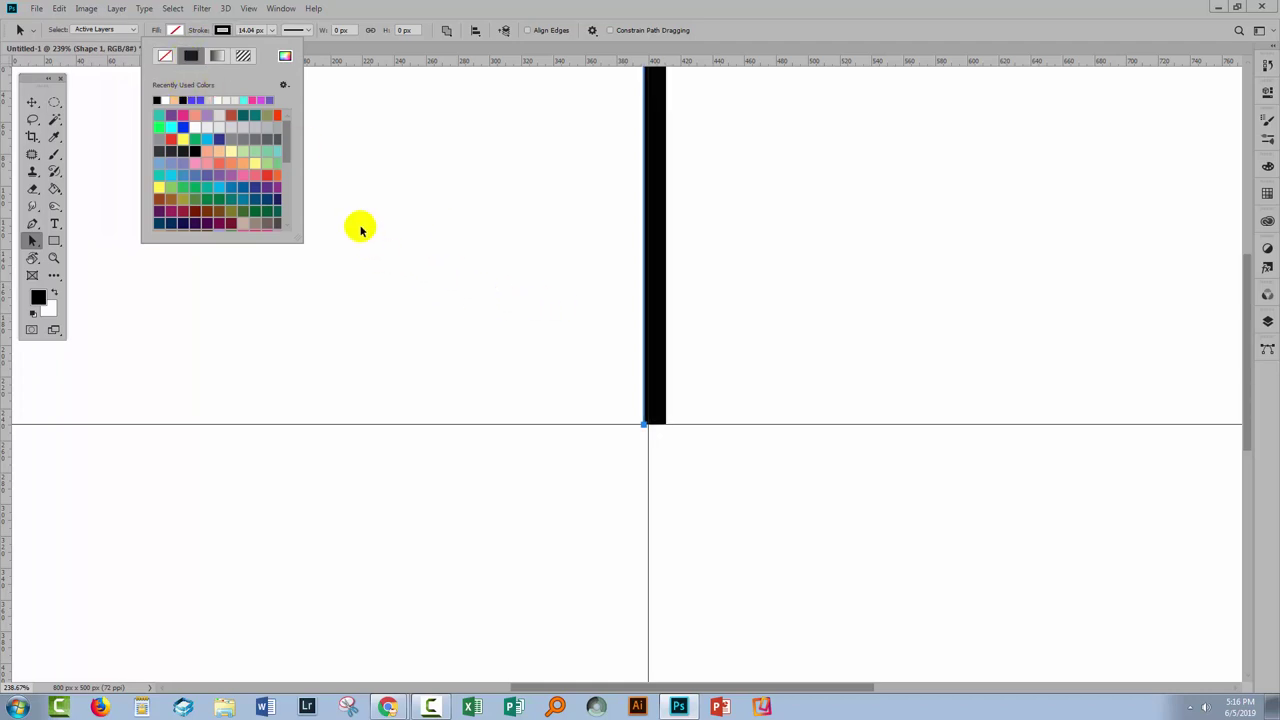
# Set the line's stroke width to 8 px.
pyautogui.click(272, 30)
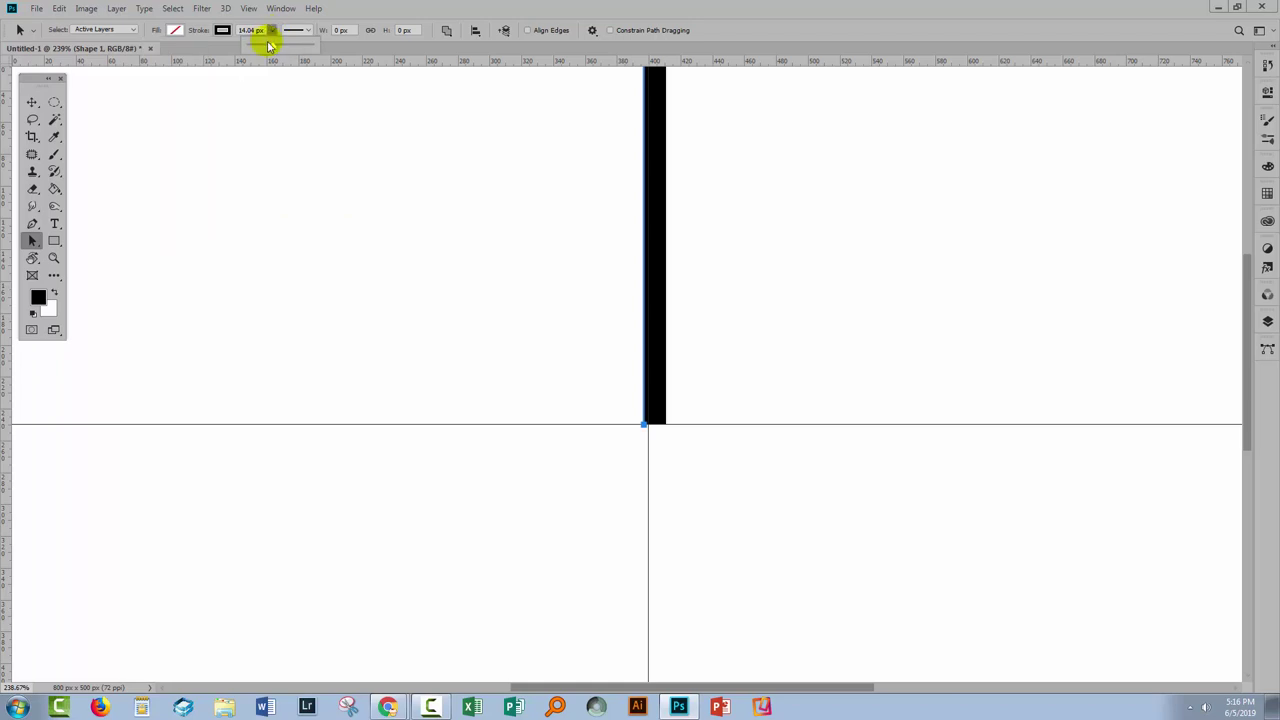
pyautogui.click(256, 29)
pyautogui.write('8')
pyautogui.press('Tab')
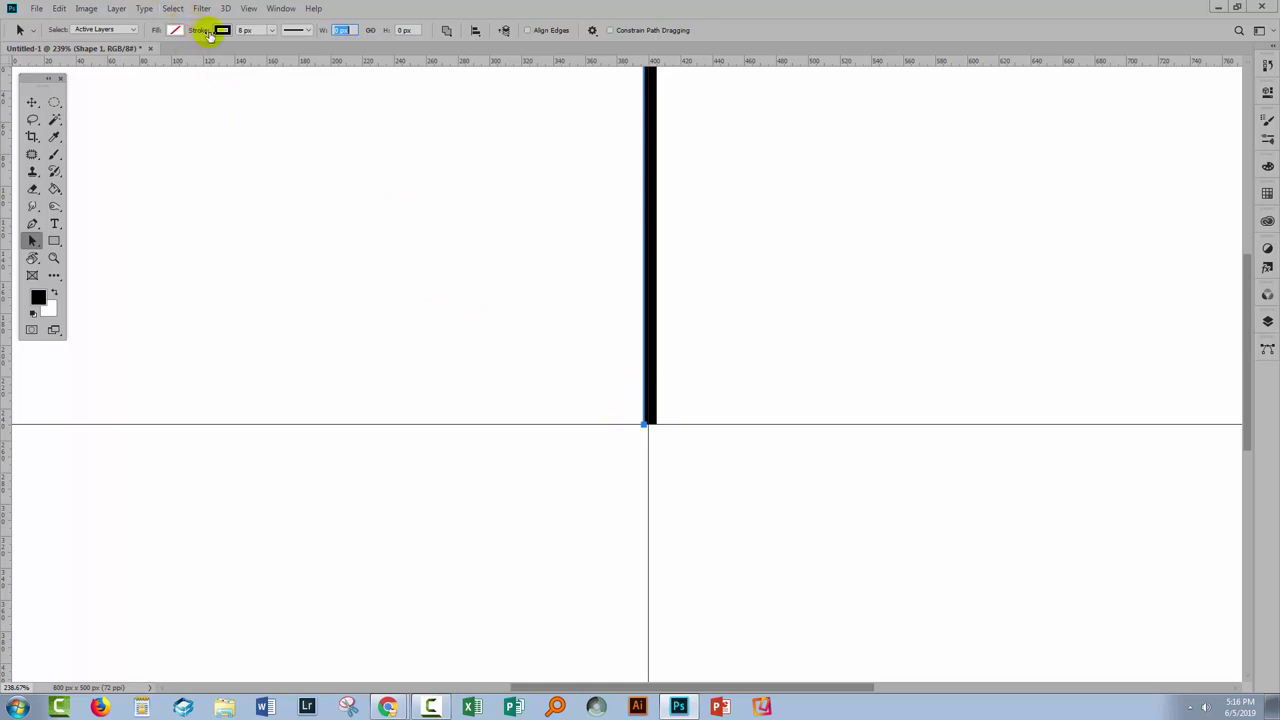
# Align the stroke to the inside of the path, then zoom in on the line's bottom end.
pyautogui.click(310, 33)
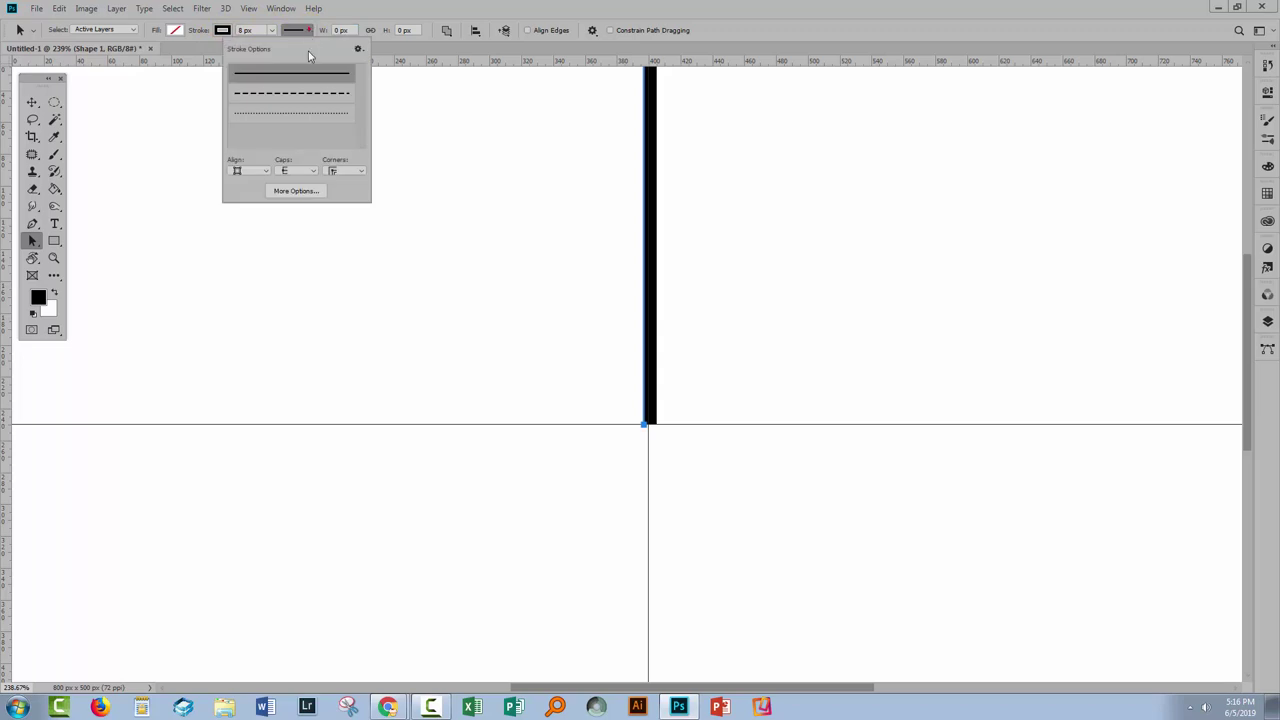
pyautogui.click(241, 170)
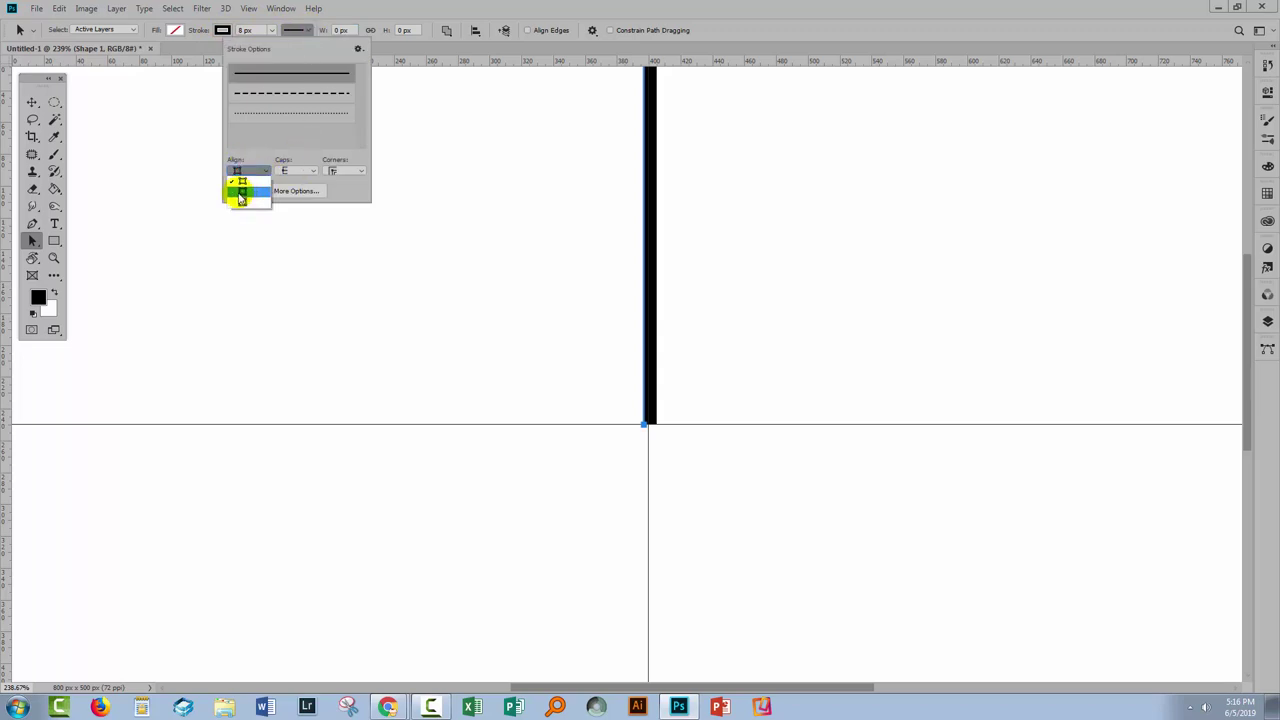
pyautogui.click(241, 193)
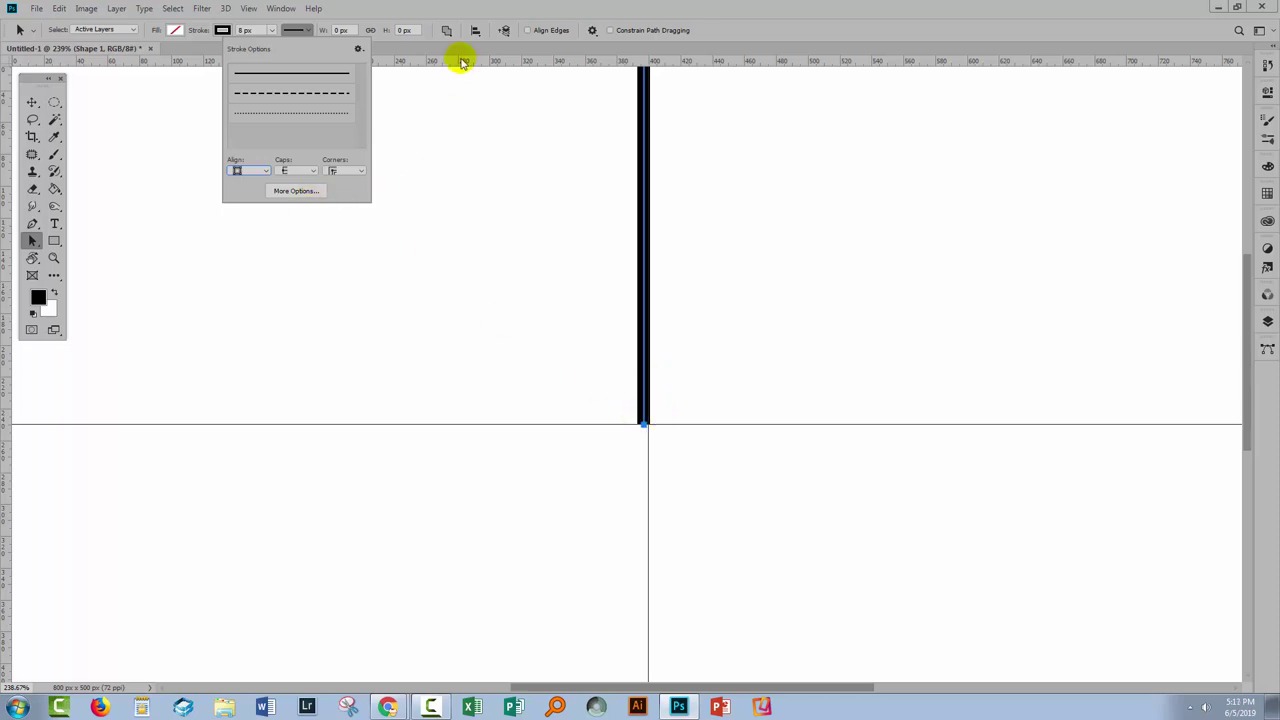
pyautogui.click(724, 40)
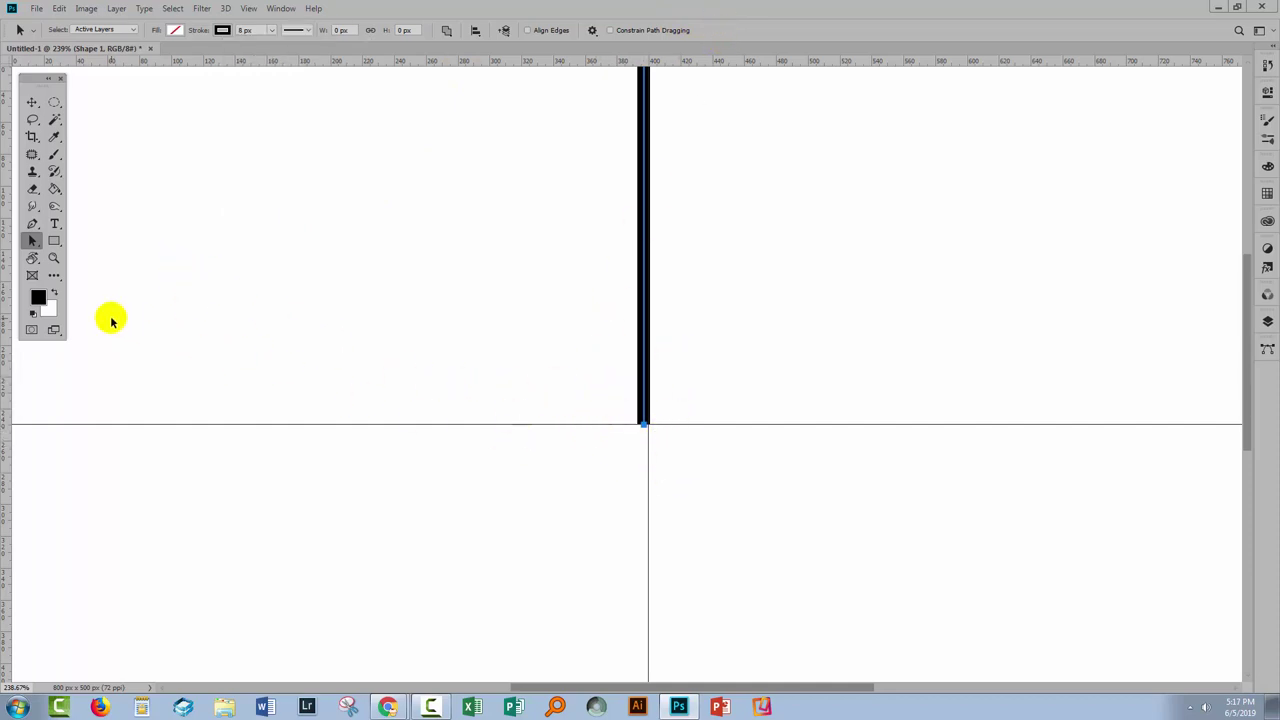
pyautogui.click(54, 257)
pyautogui.moveTo(614, 400); pyautogui.dragTo(716, 517)
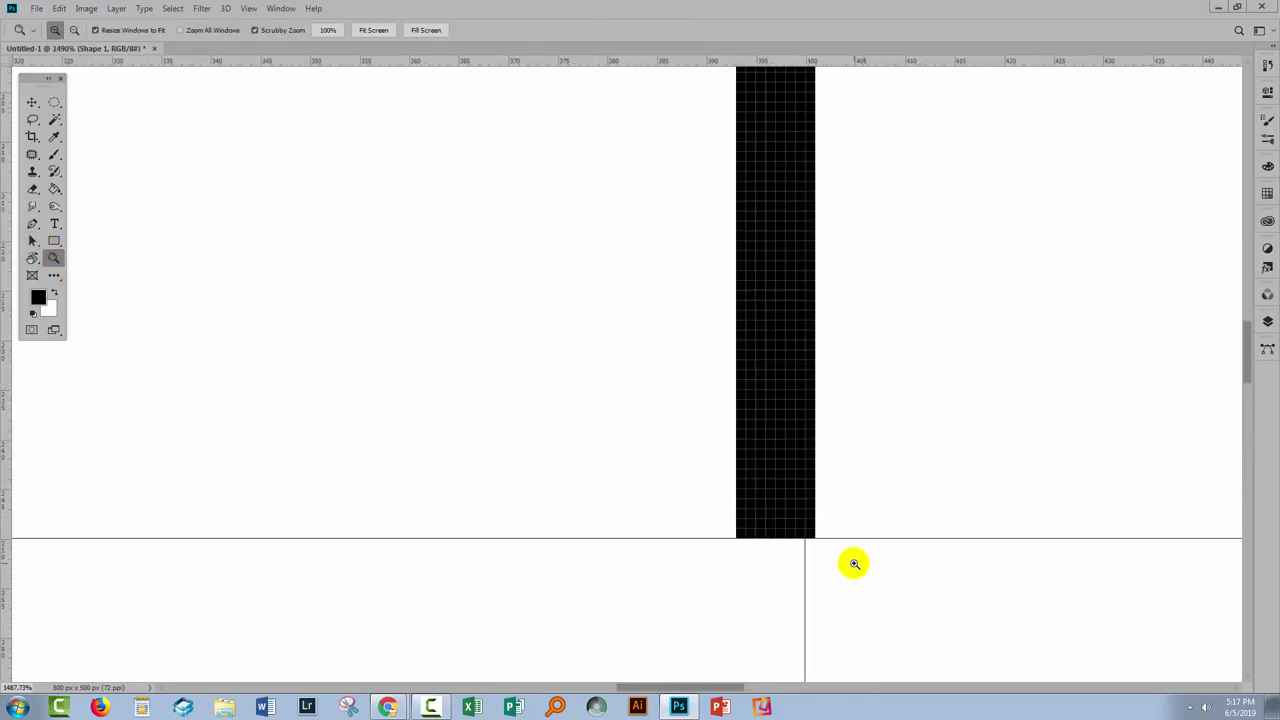
pyautogui.moveTo(849, 563); pyautogui.dragTo(553, 360)
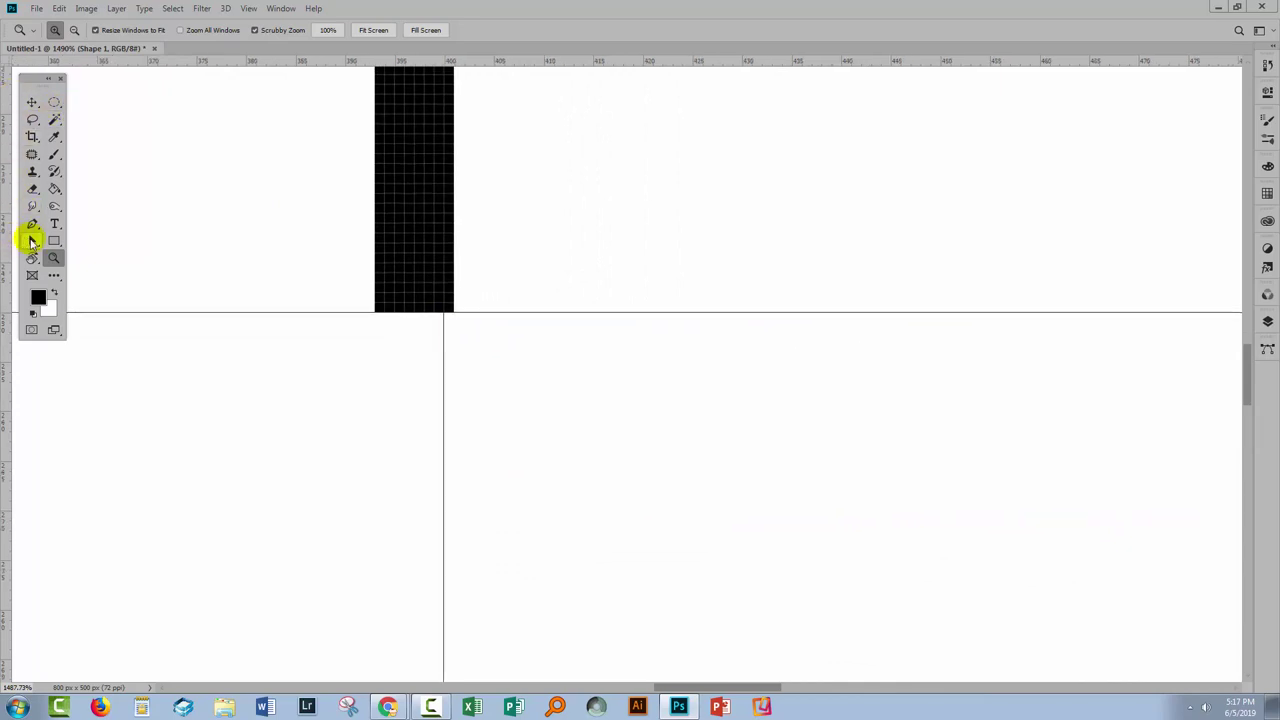
# Free-transform the line's path with the reference point at bottom-centre.
pyautogui.click(32, 242)
pyautogui.click(417, 251)
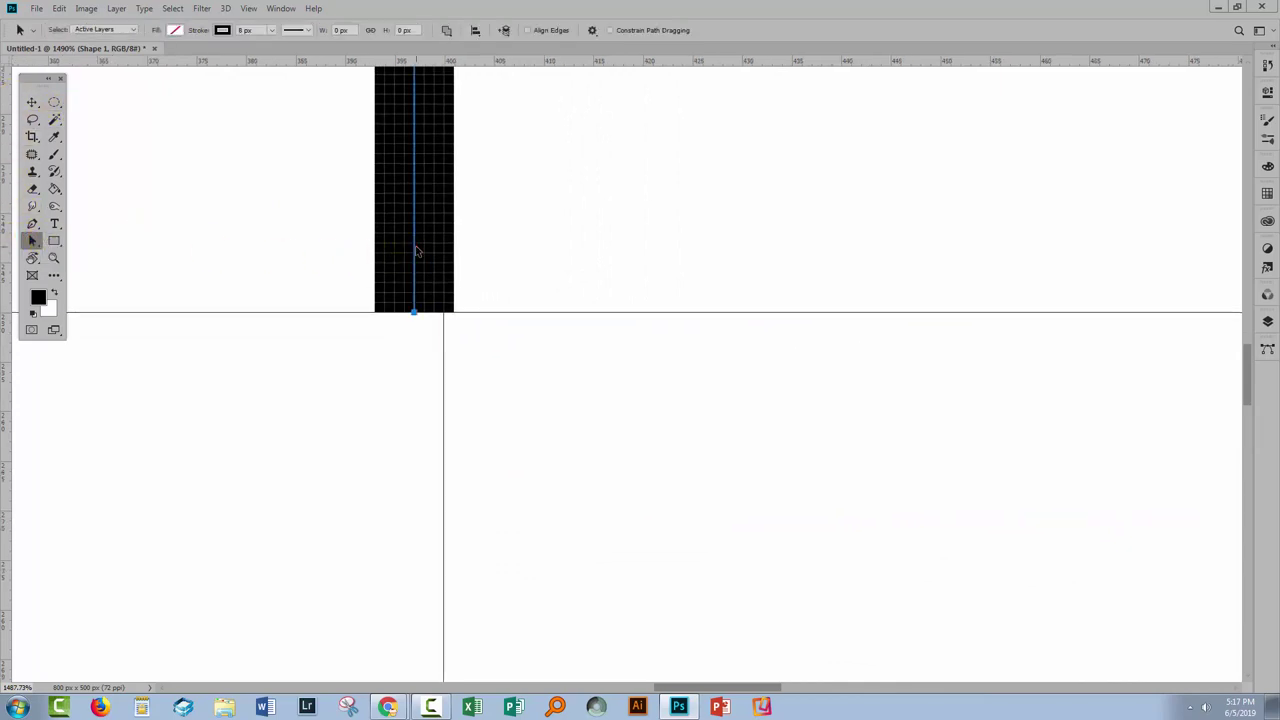
pyautogui.click(59, 9)
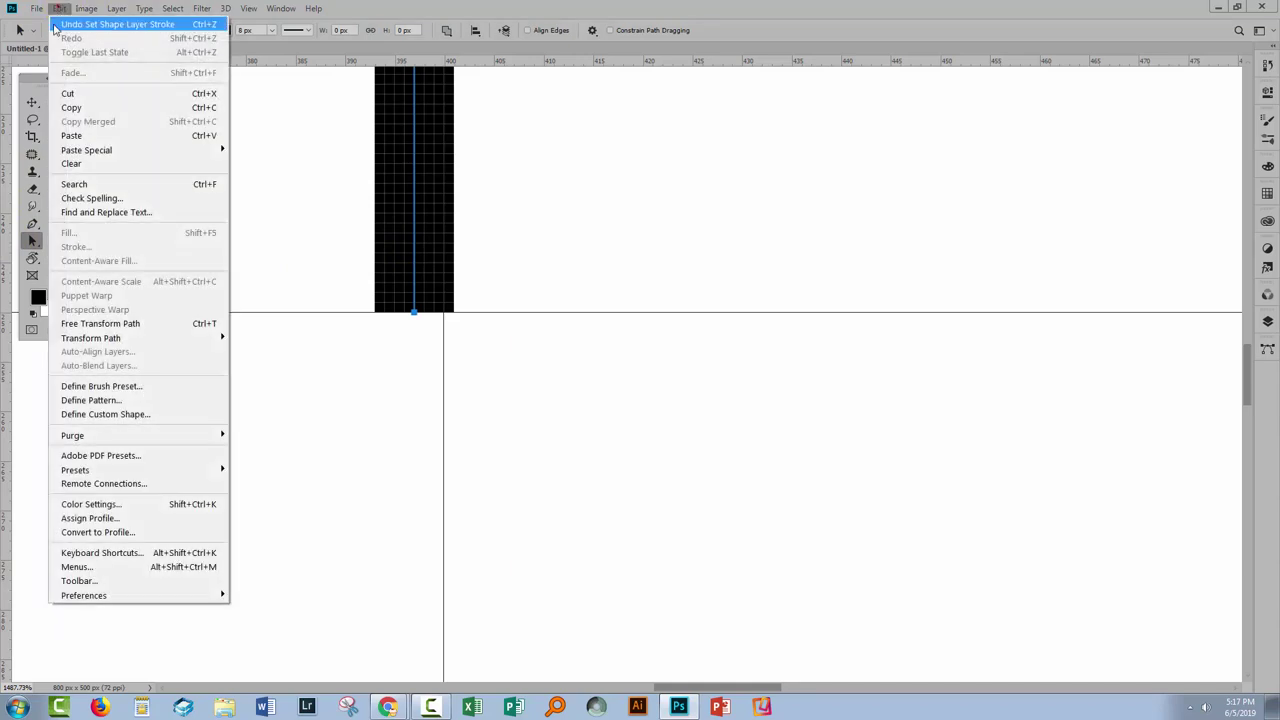
pyautogui.click(116, 324)
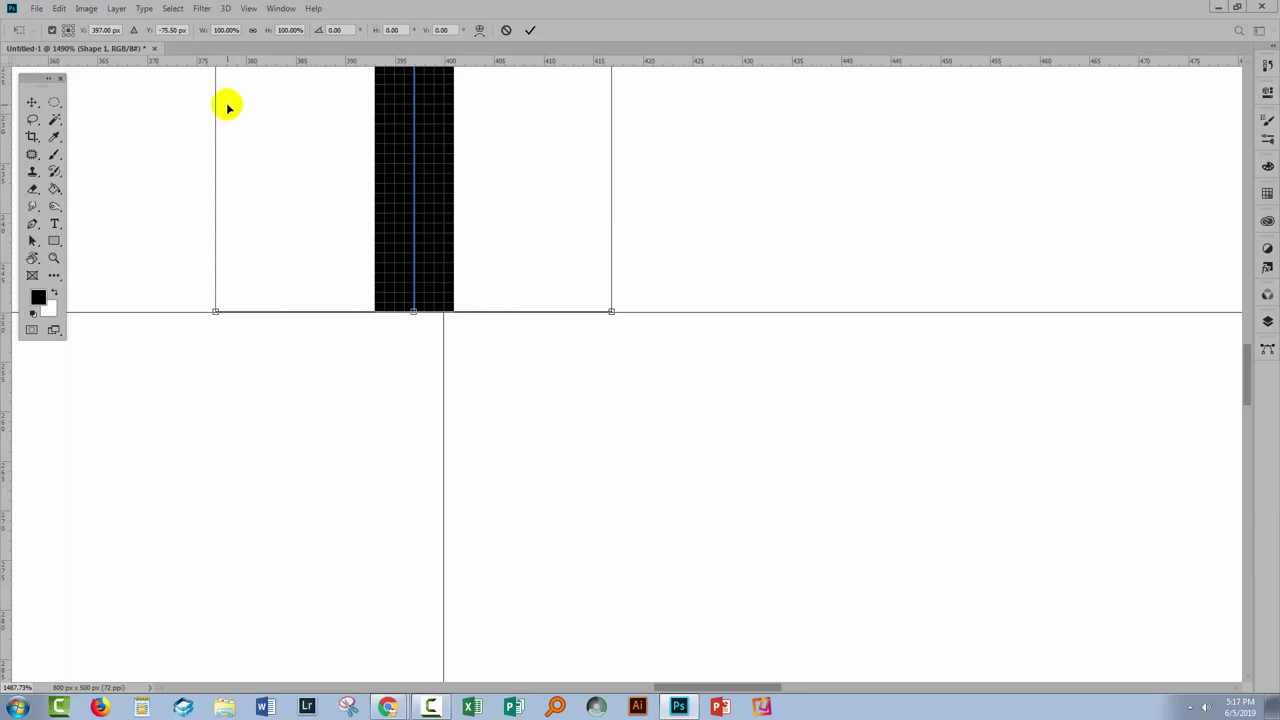
pyautogui.click(67, 34)
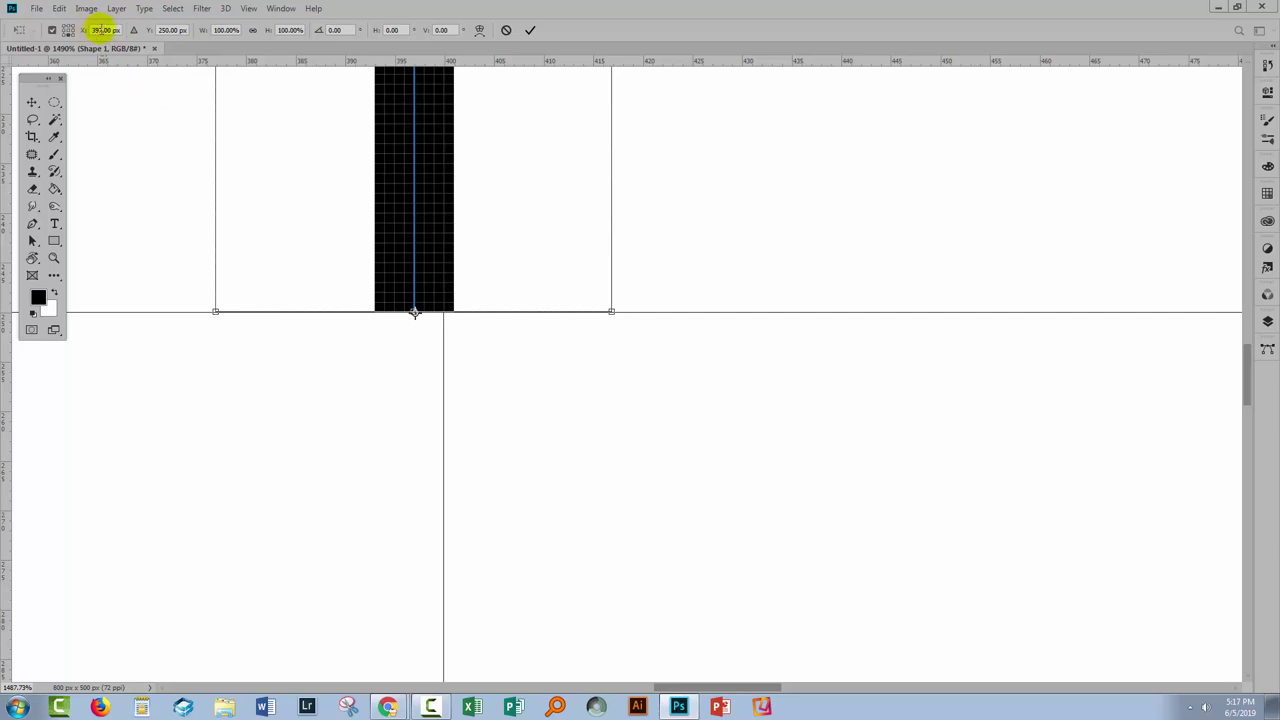
# Position the line at X 400 px, Y 250 px and commit the transform.
pyautogui.doubleClick(103, 29)
pyautogui.write('397')
pyautogui.press('Return')
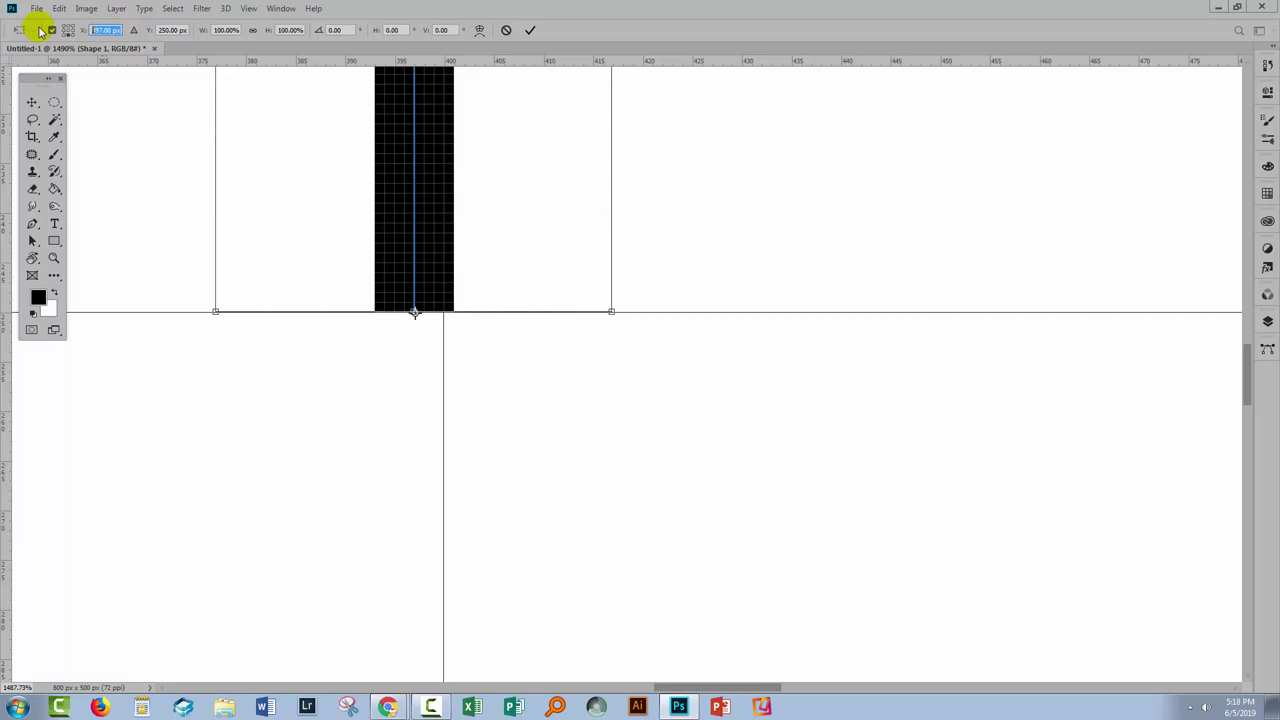
pyautogui.write('400')
pyautogui.press('Tab')
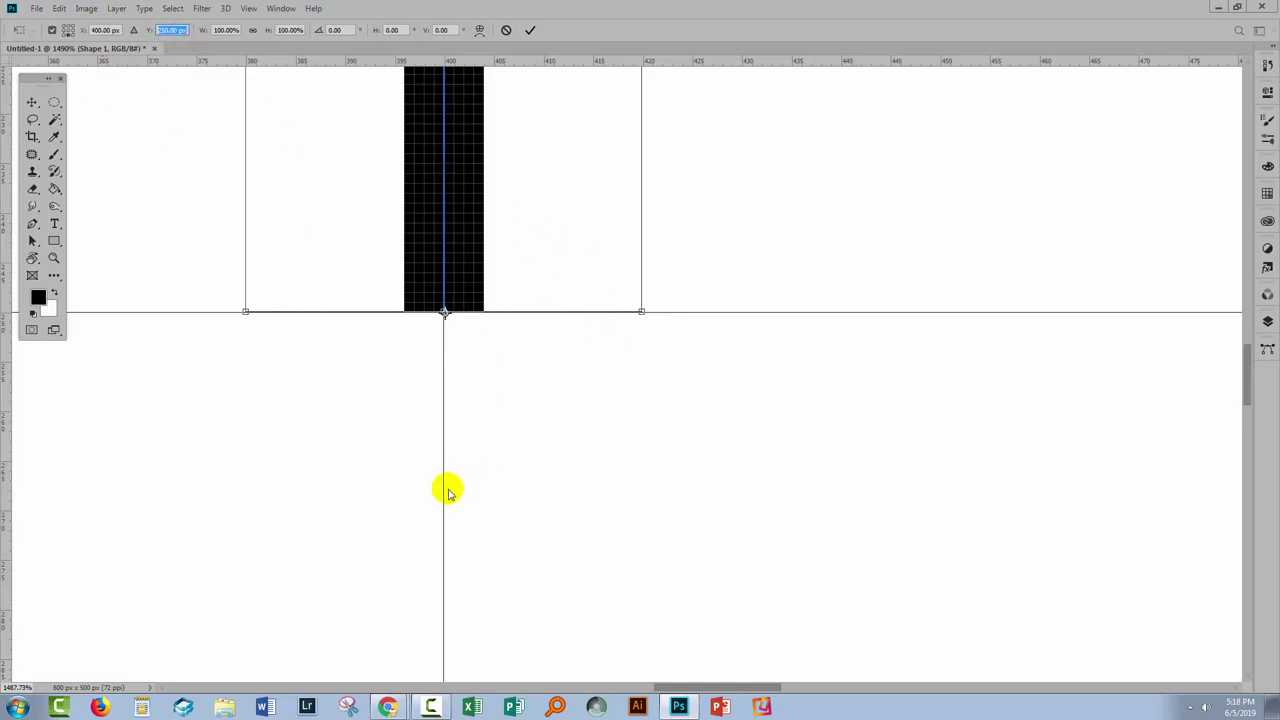
pyautogui.click(531, 31)
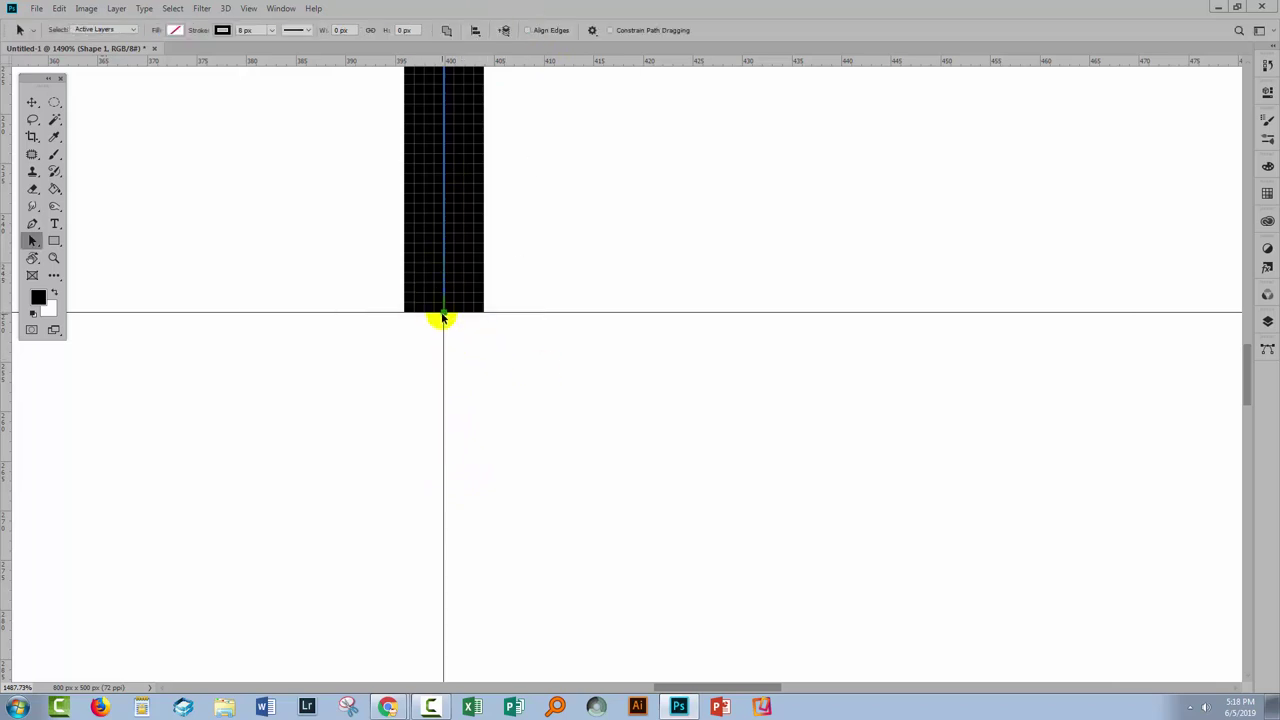
# Duplicate the line onto a new Shape 1 copy layer via Shape Layer Via Copy.
pyautogui.click(445, 314)
pyautogui.hotkey('ctrl', '0')
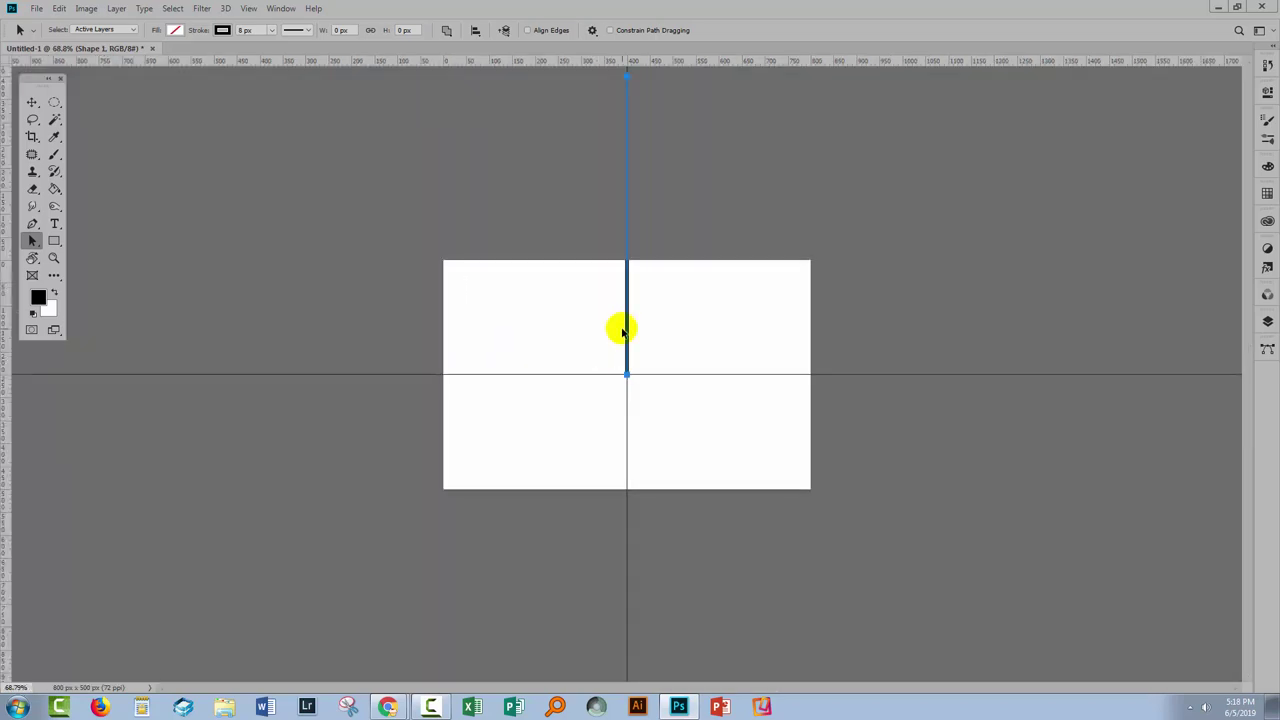
pyautogui.click(1267, 322)
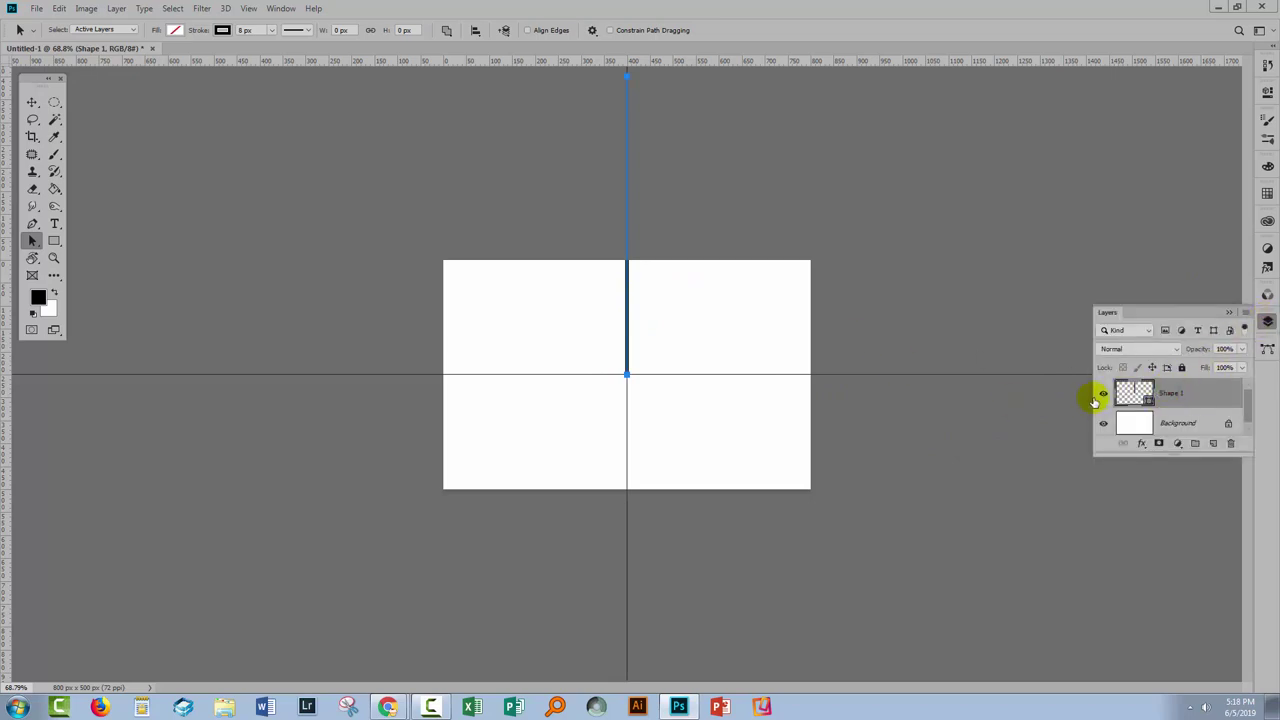
pyautogui.click(116, 9)
pyautogui.moveTo(124, 24)
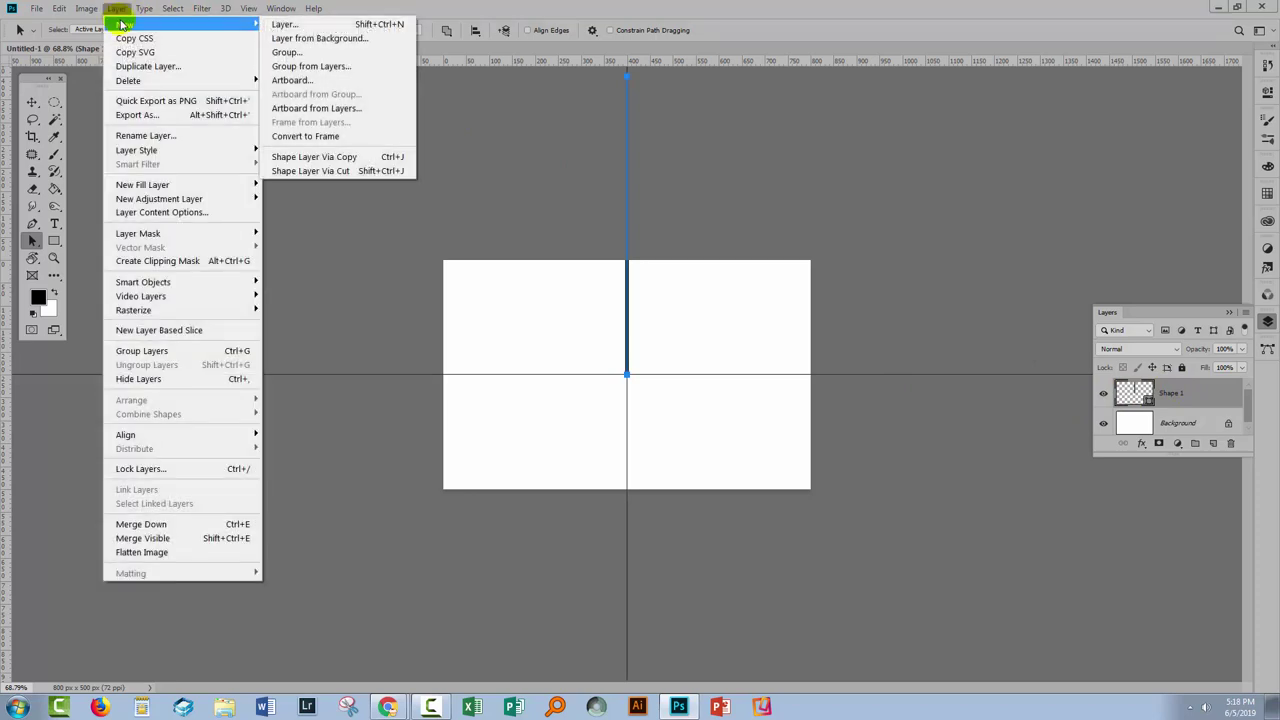
pyautogui.click(340, 158)
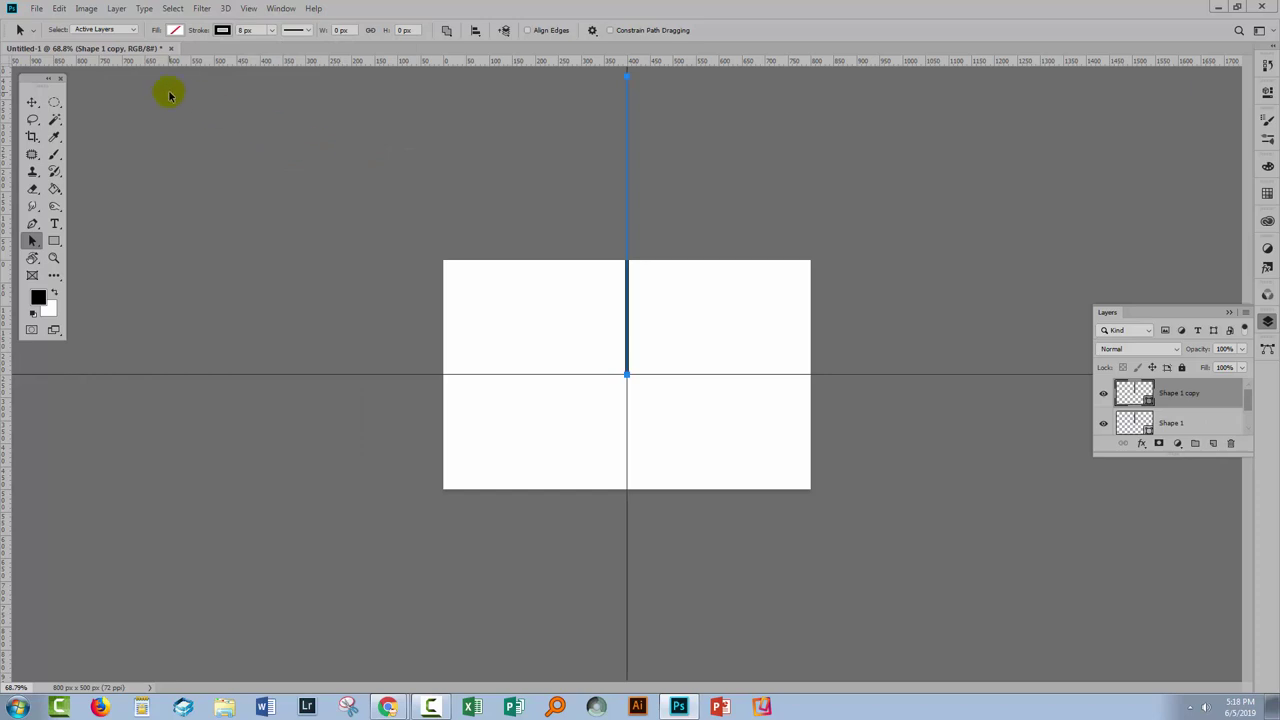
# Rotate the copied line 30° about its bottom-centre pivot.
pyautogui.click(59, 9)
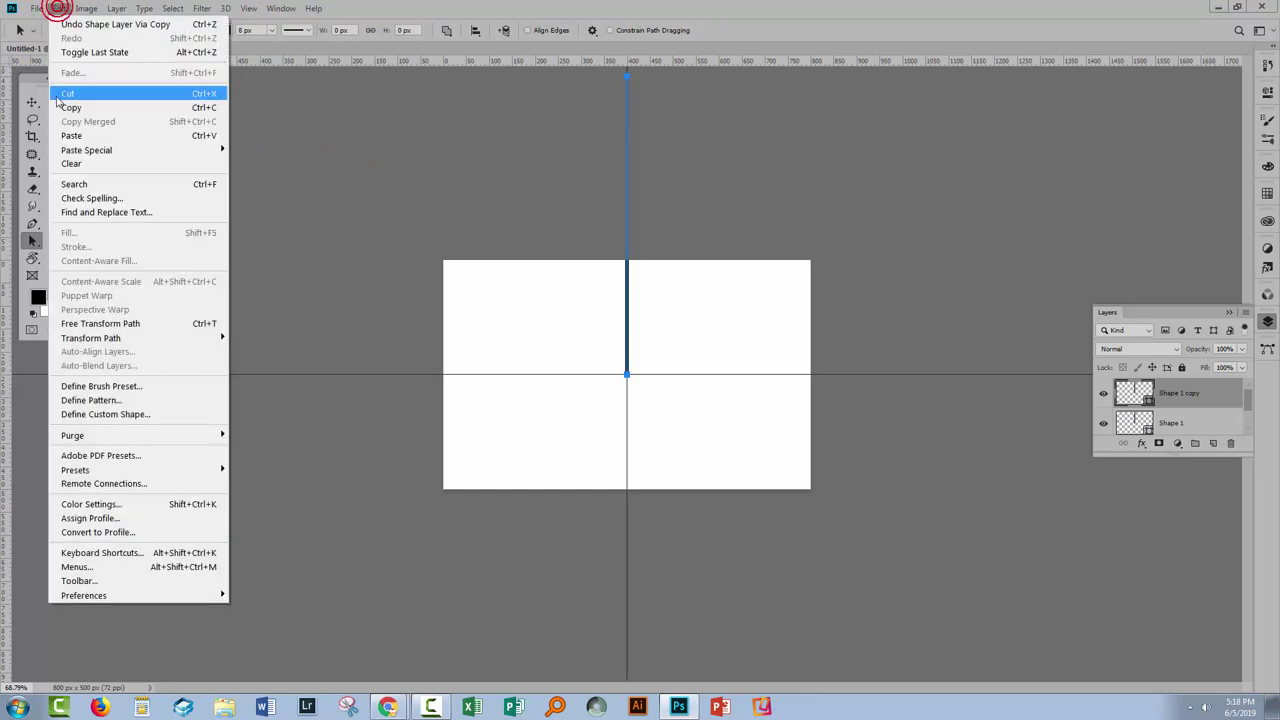
pyautogui.click(100, 324)
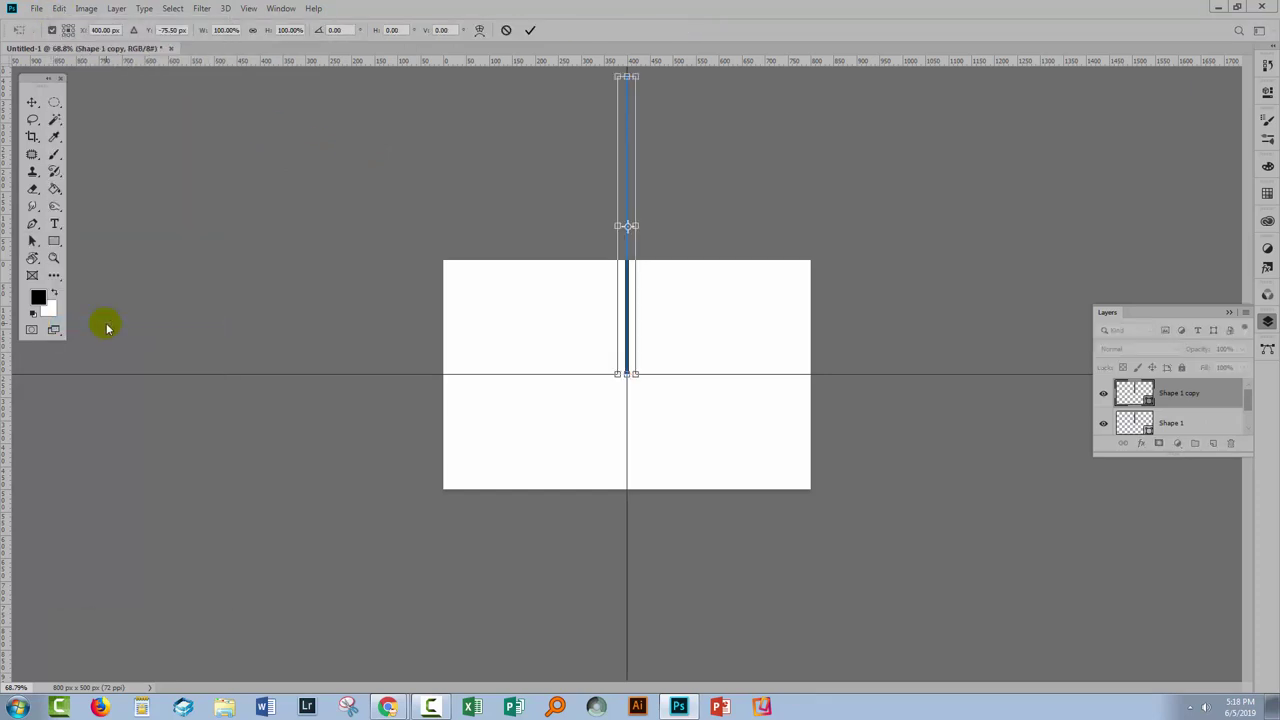
pyautogui.click(68, 35)
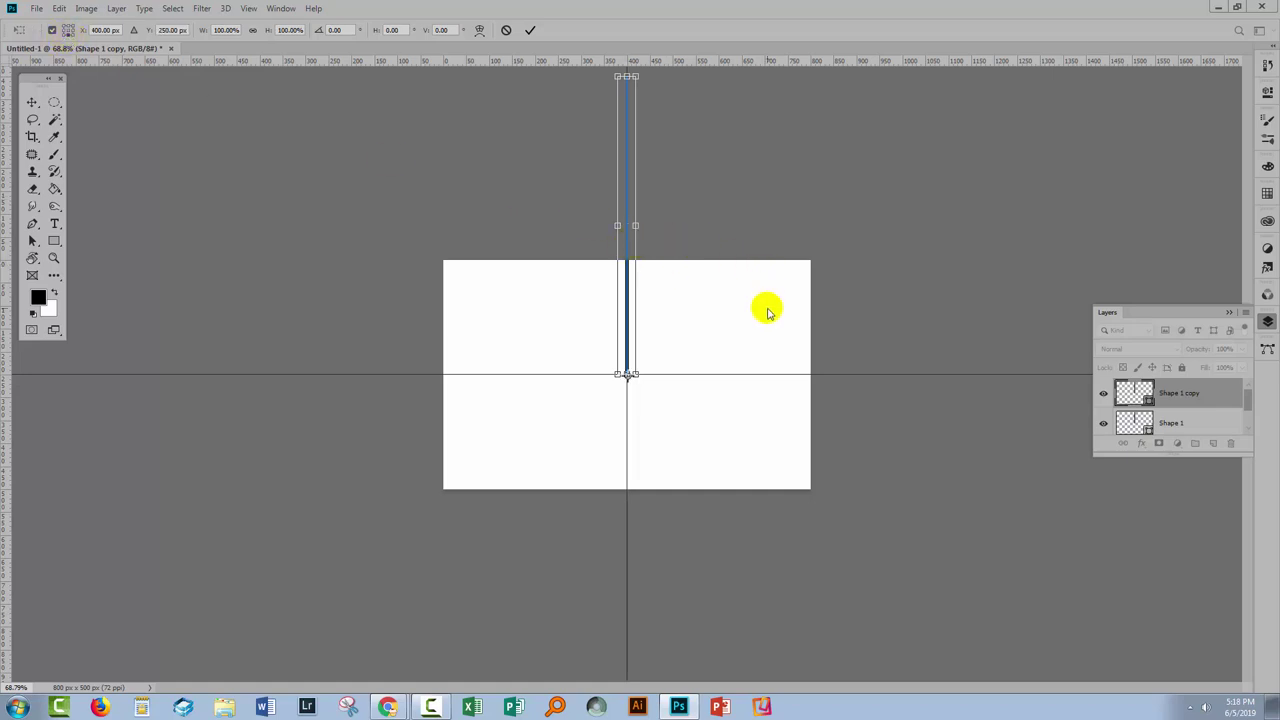
pyautogui.click(340, 30)
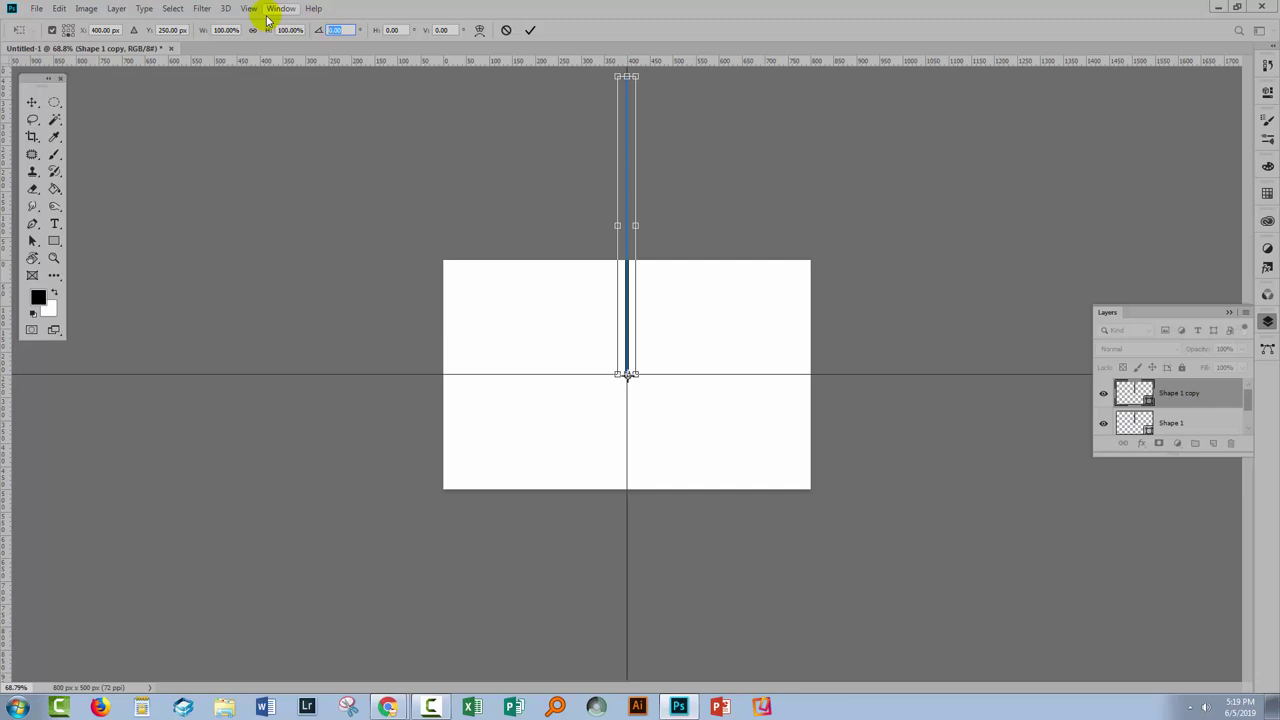
pyautogui.write('30')
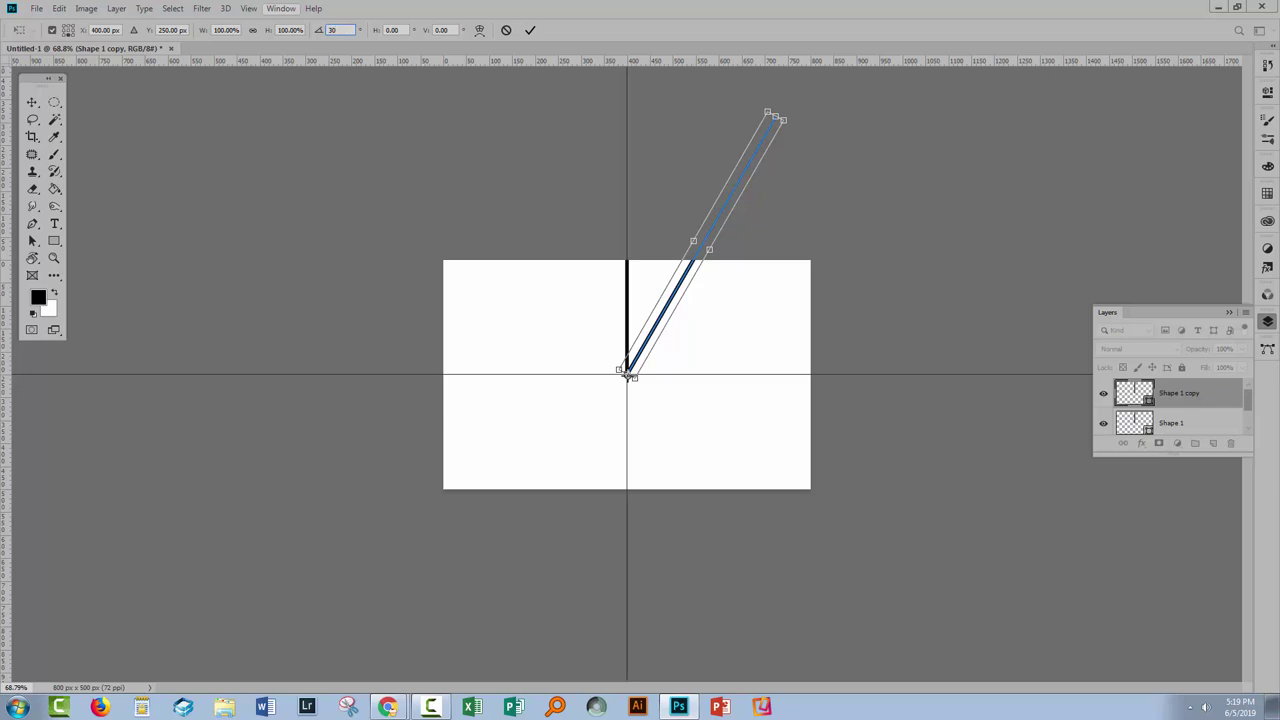
pyautogui.click(530, 30)
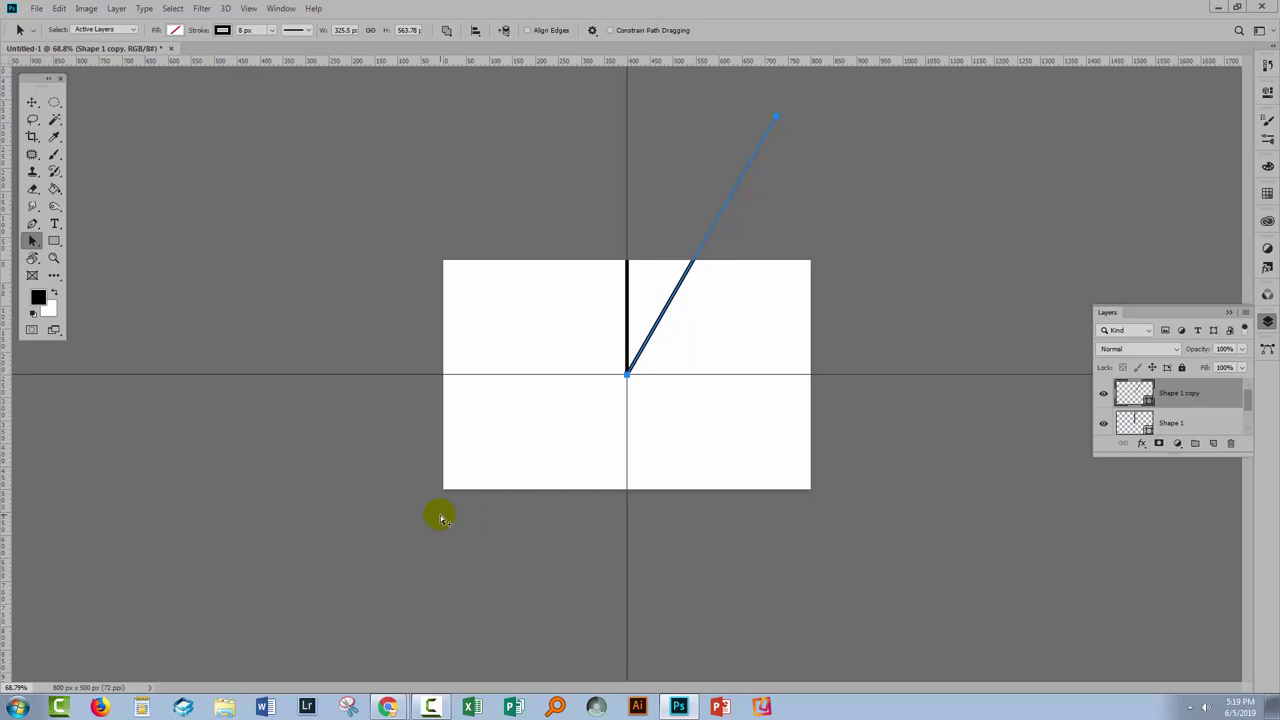
# Repeat the duplicate-and-rotate-30° transform until twelve rays surround the centre.
pyautogui.hotkey('ctrl', 'alt', 'shift', 't')
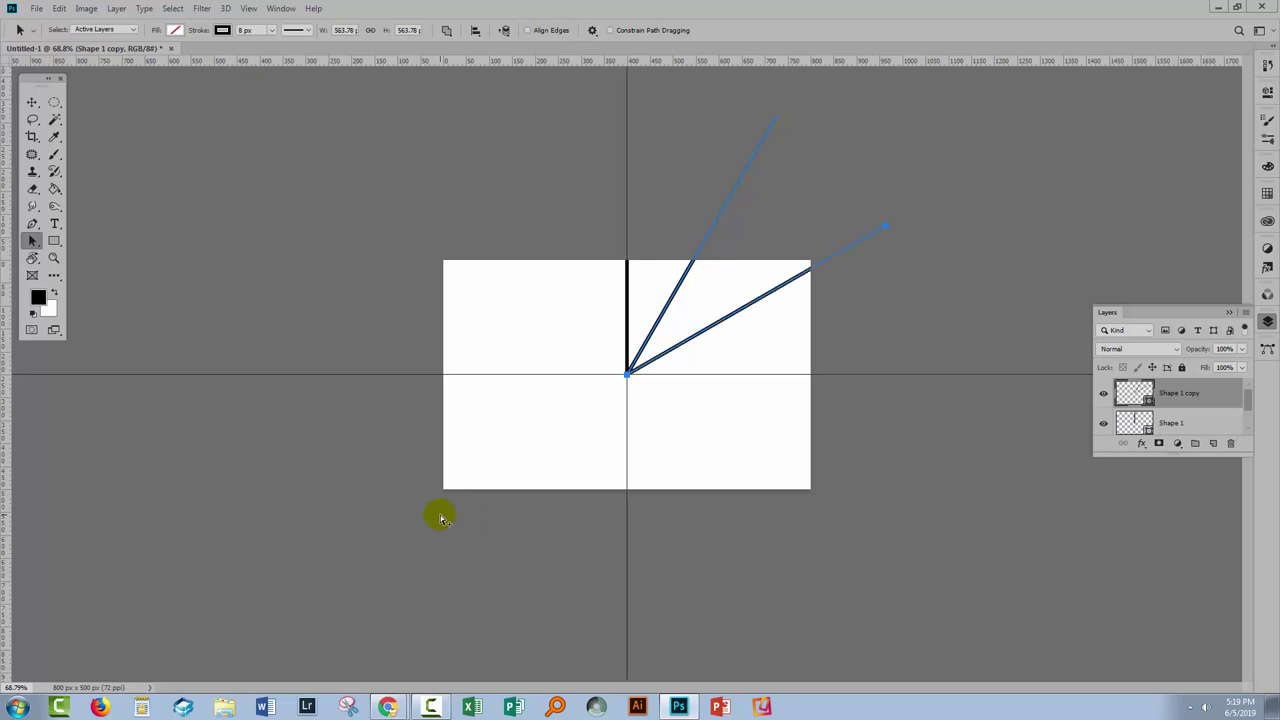
pyautogui.hotkey('ctrl', 'alt', 'shift', 't')
pyautogui.hotkey('ctrl', 'alt', 'shift', 't')
pyautogui.hotkey('ctrl', 'alt', 'shift', 't')
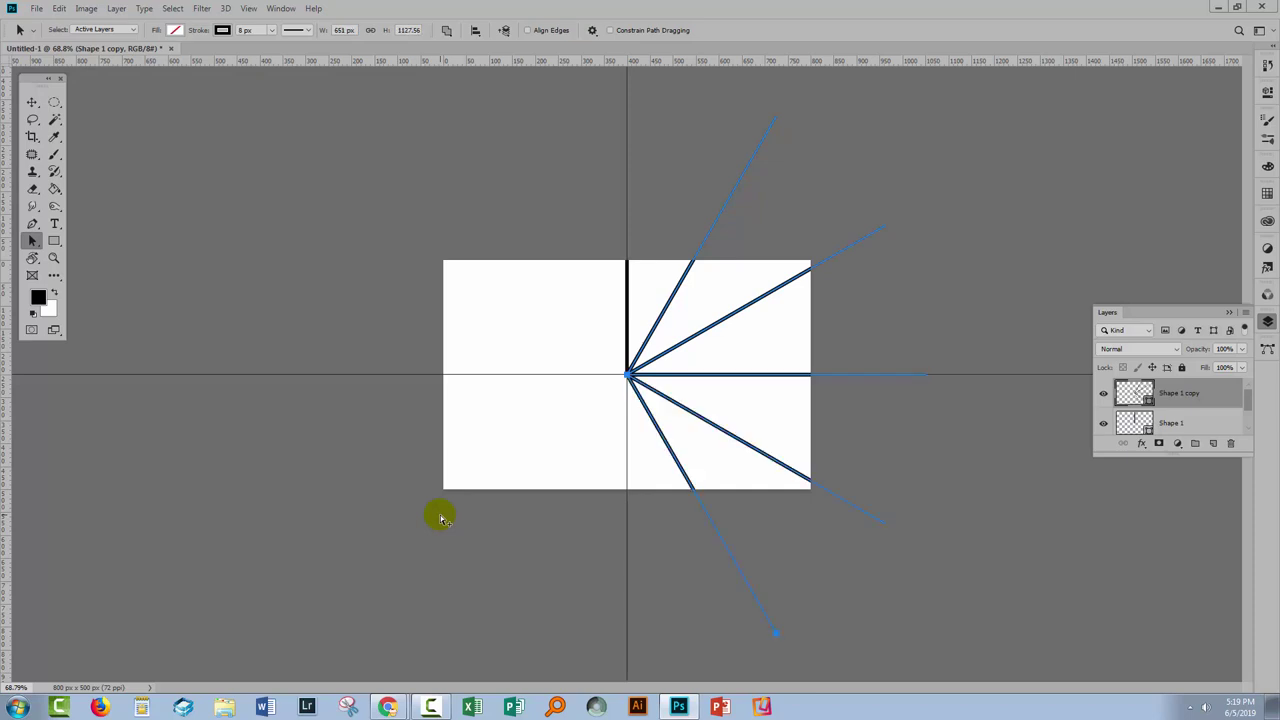
pyautogui.hotkey('ctrl', 'alt', 'shift', 't')
pyautogui.hotkey('ctrl', 'alt', 'shift', 't')
pyautogui.hotkey('ctrl', 'alt', 'shift', 't')
pyautogui.hotkey('ctrl', 'alt', 'shift', 't')
pyautogui.hotkey('ctrl', 'alt', 'shift', 't')
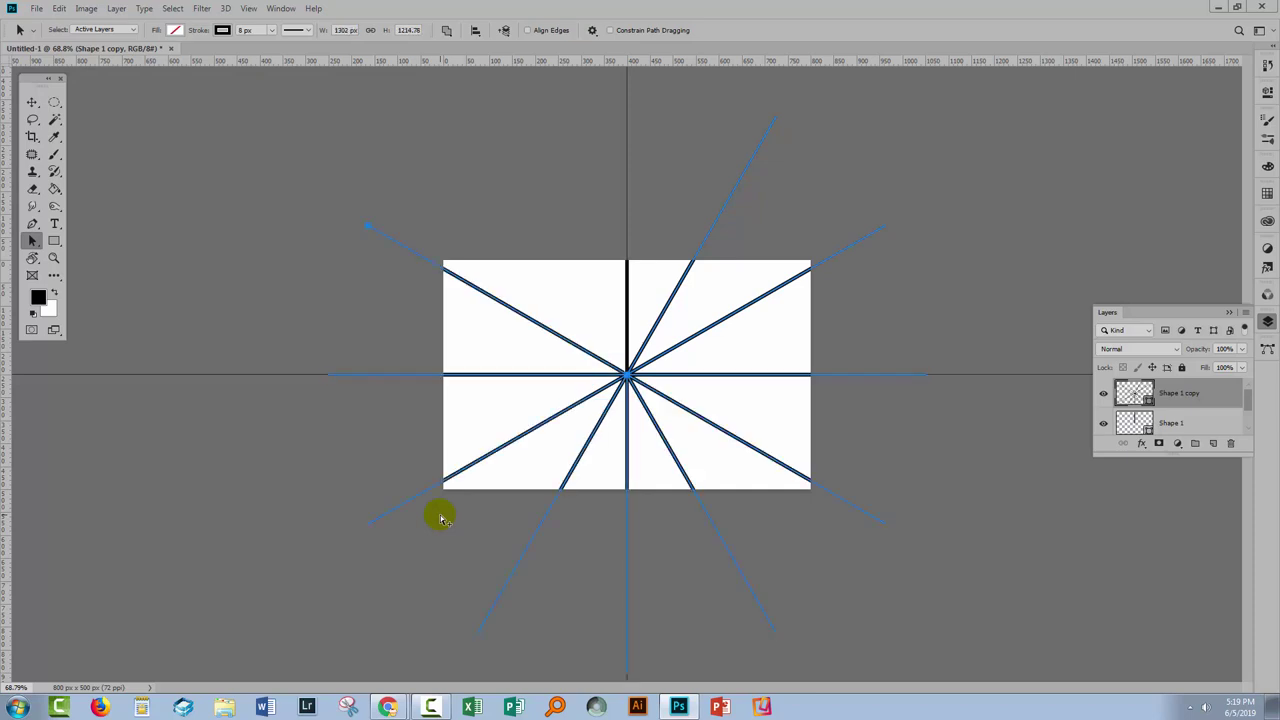
pyautogui.hotkey('ctrl', 'alt', 'shift', 't')
pyautogui.moveTo(1170, 452); pyautogui.dragTo(1160, 625)
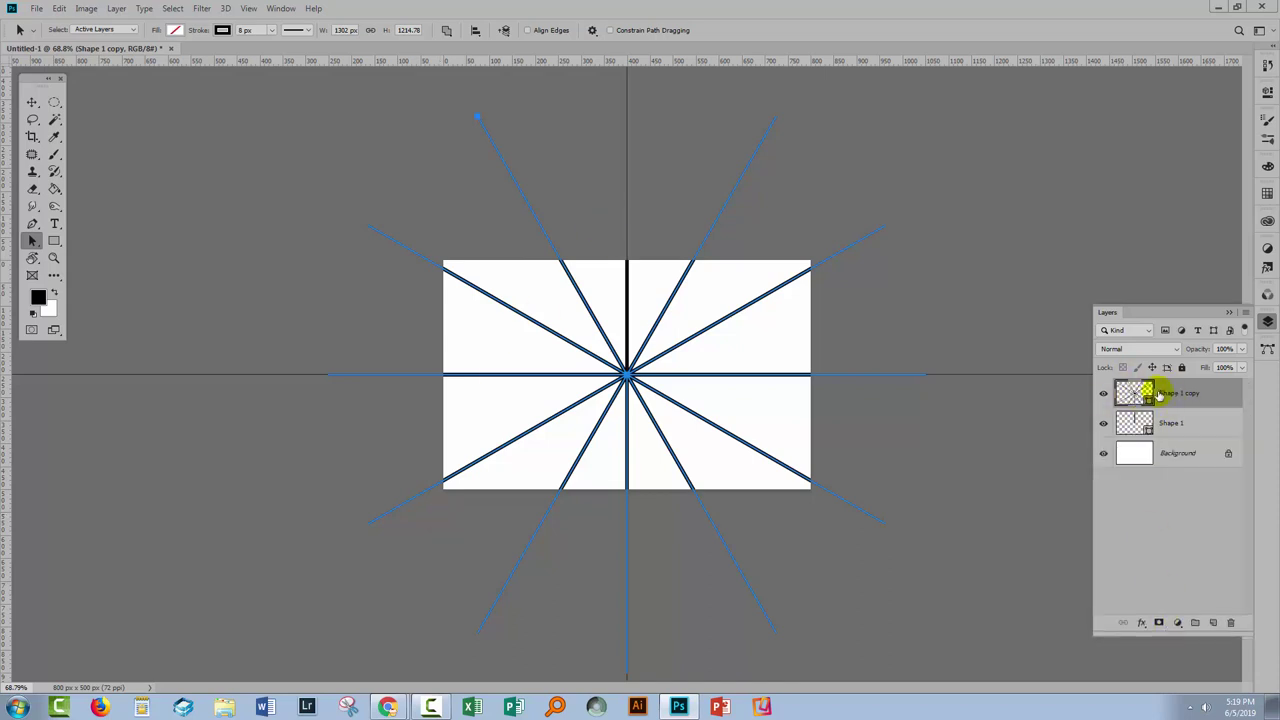
pyautogui.moveTo(1136, 390); pyautogui.dragTo(1068, 453)
pyautogui.moveTo(1134, 395); pyautogui.dragTo(846, 189)
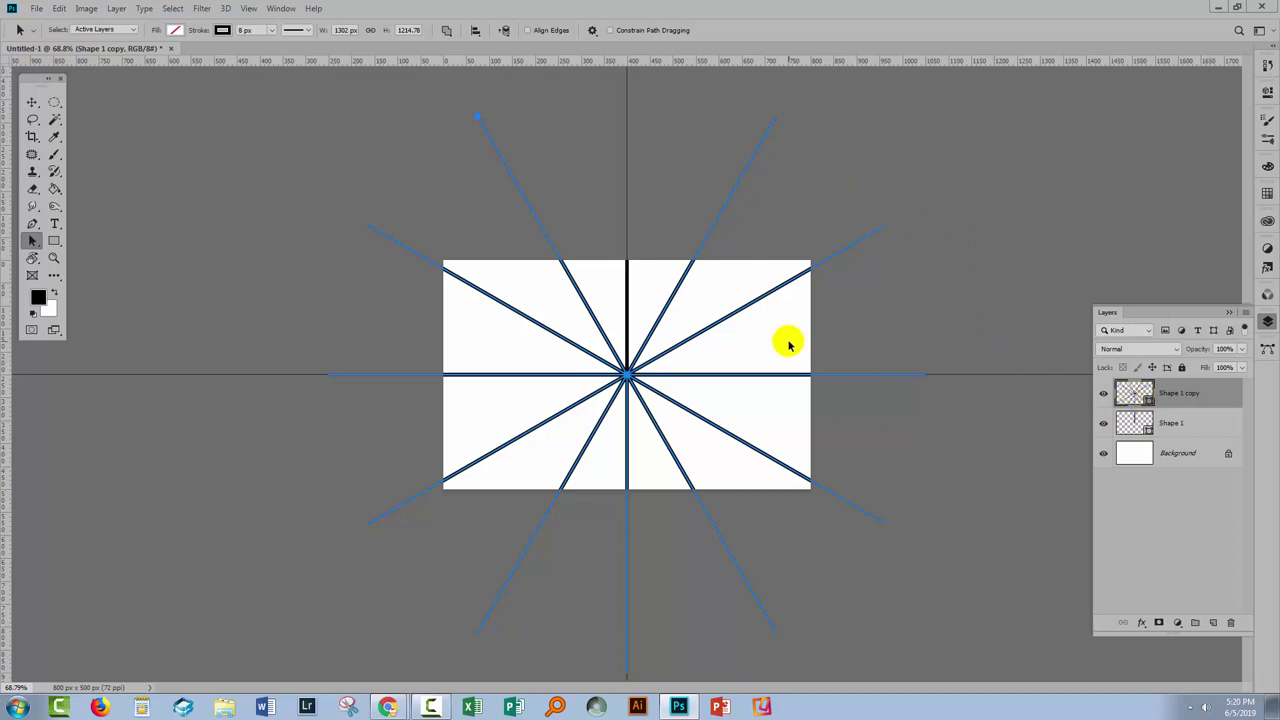
# Merge Shape 1 and Shape 1 copy into a single shape layer.
pyautogui.click(1104, 395)
pyautogui.click(1104, 395)
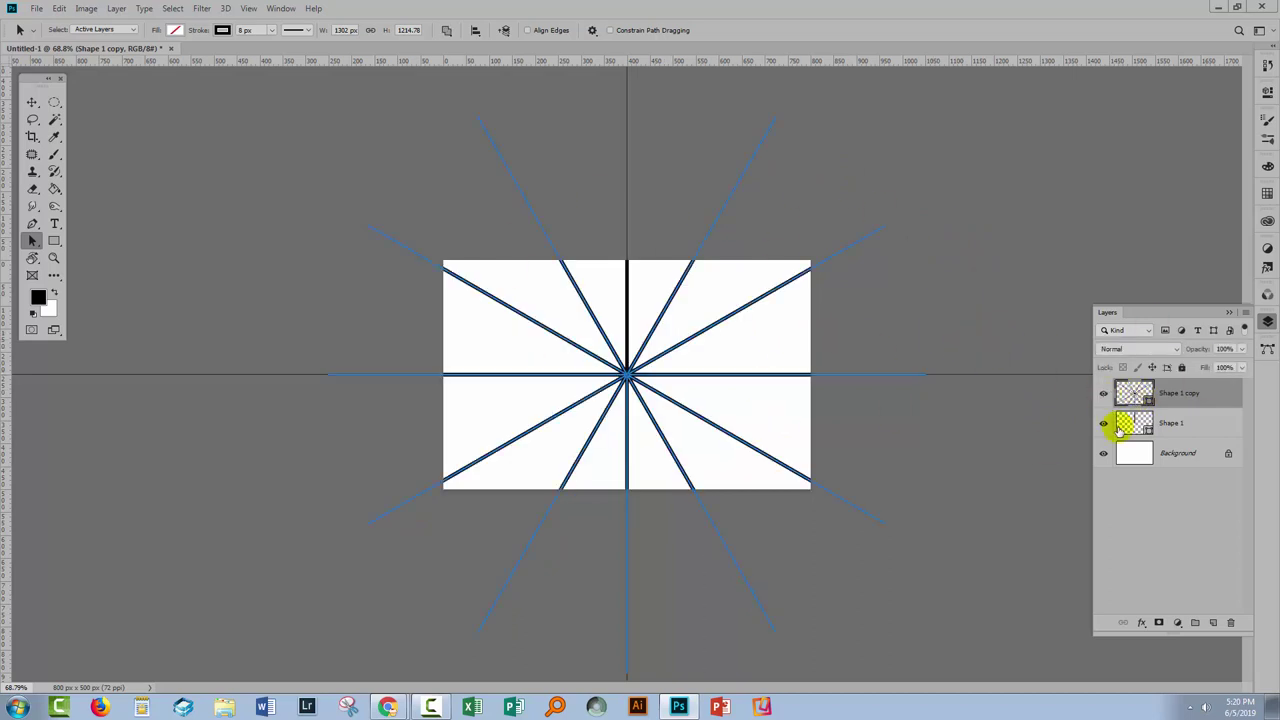
pyautogui.keyDown('shift'); pyautogui.click(1166, 423); pyautogui.keyUp('shift')
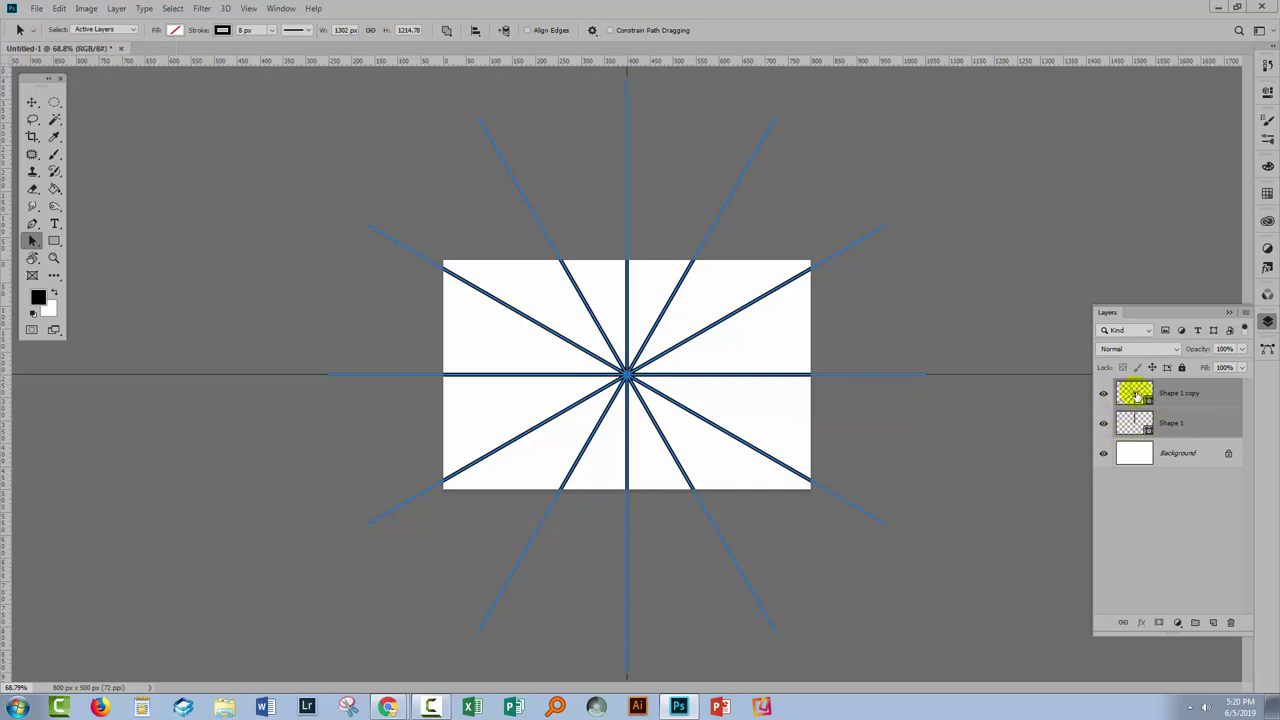
pyautogui.rightClick(1200, 394)
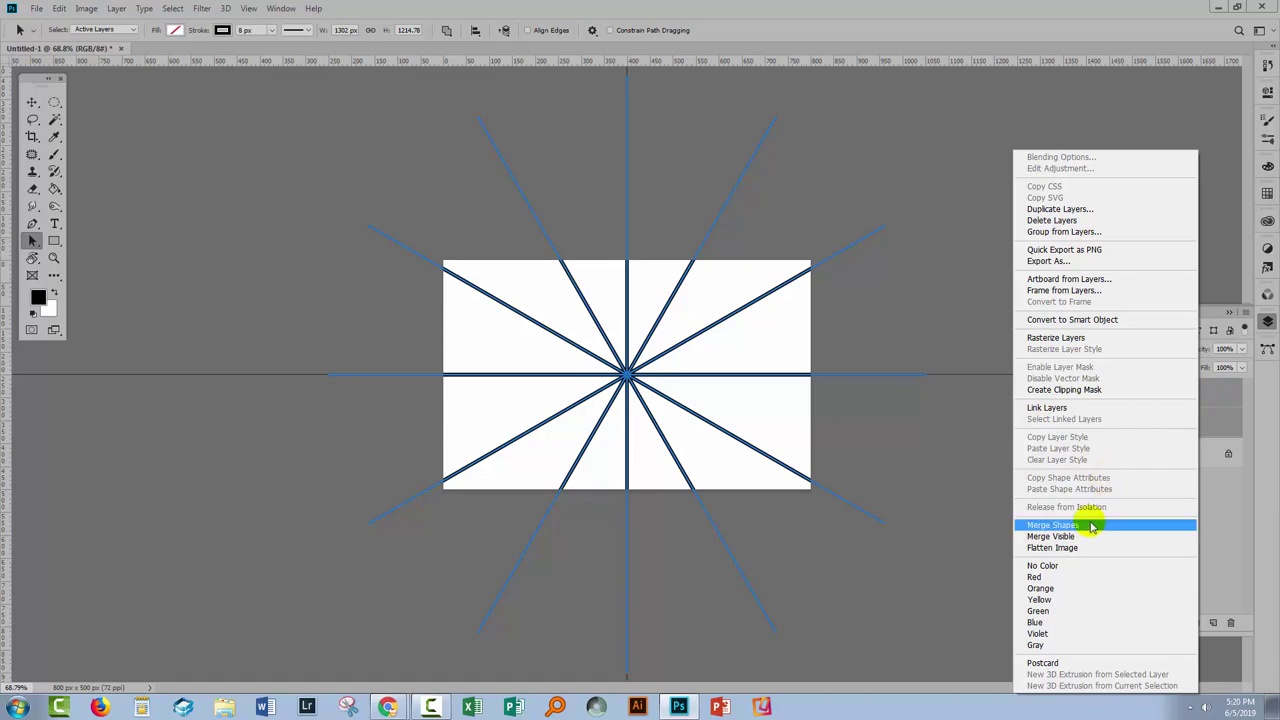
pyautogui.click(1090, 526)
# Deselect the path and zoom in to enlarge the twelve radial lines.
pyautogui.click(1103, 394)
pyautogui.click(1103, 394)
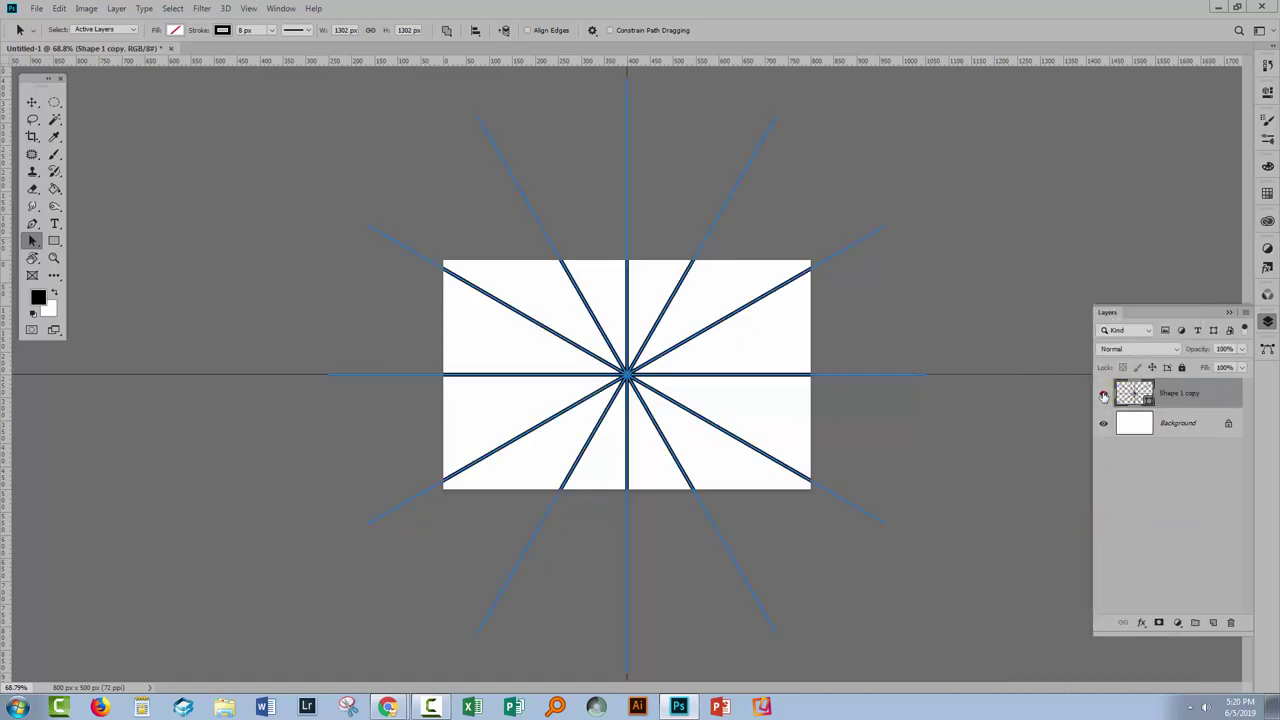
pyautogui.click(998, 474)
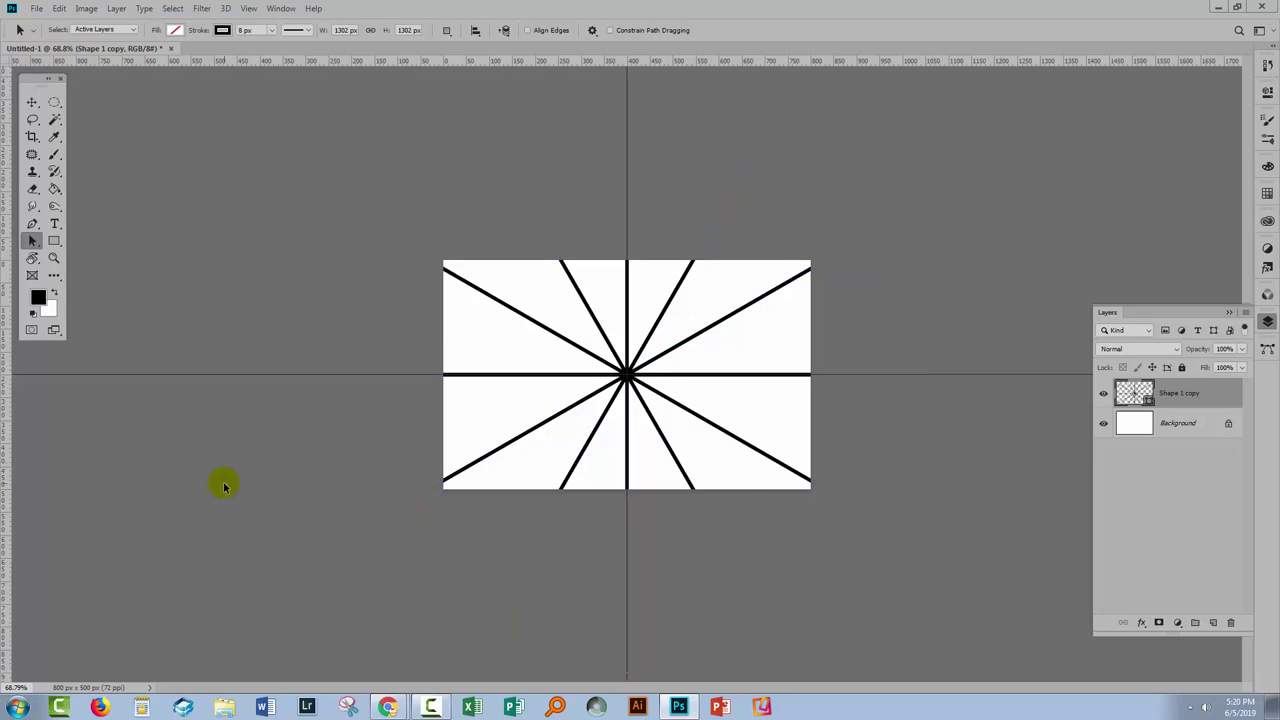
pyautogui.press('z')
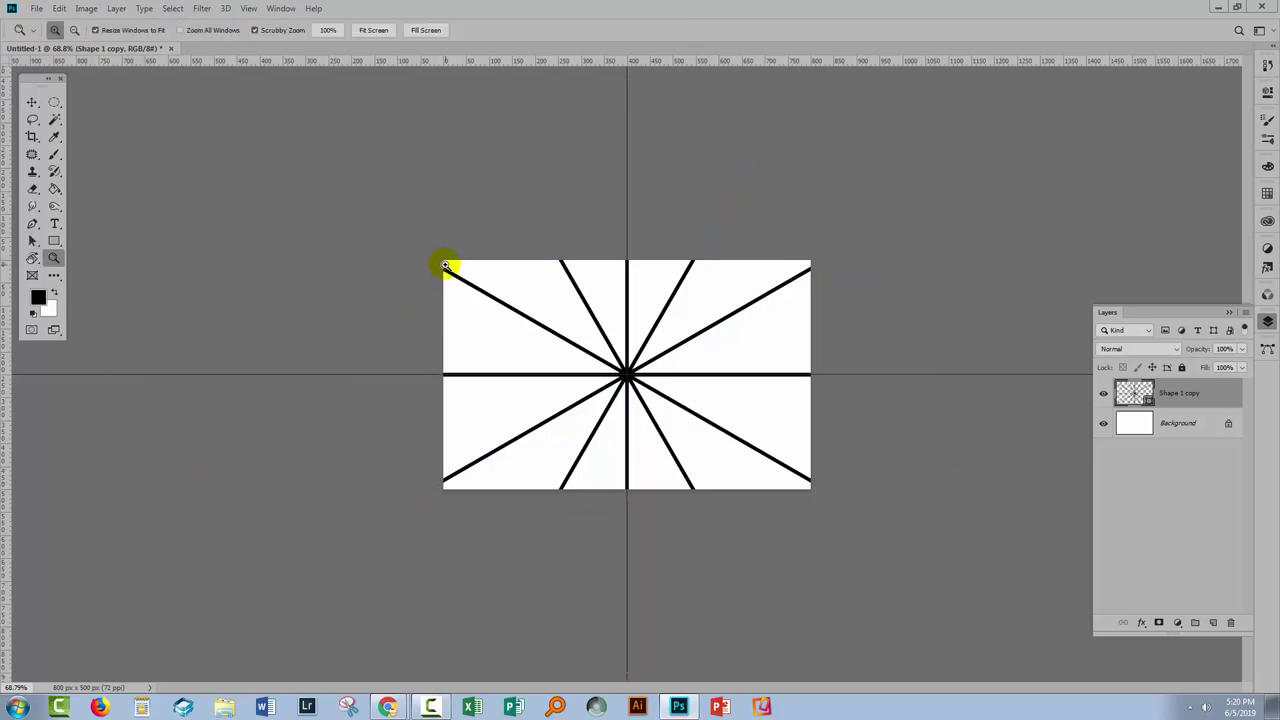
pyautogui.moveTo(448, 268); pyautogui.dragTo(443, 546)
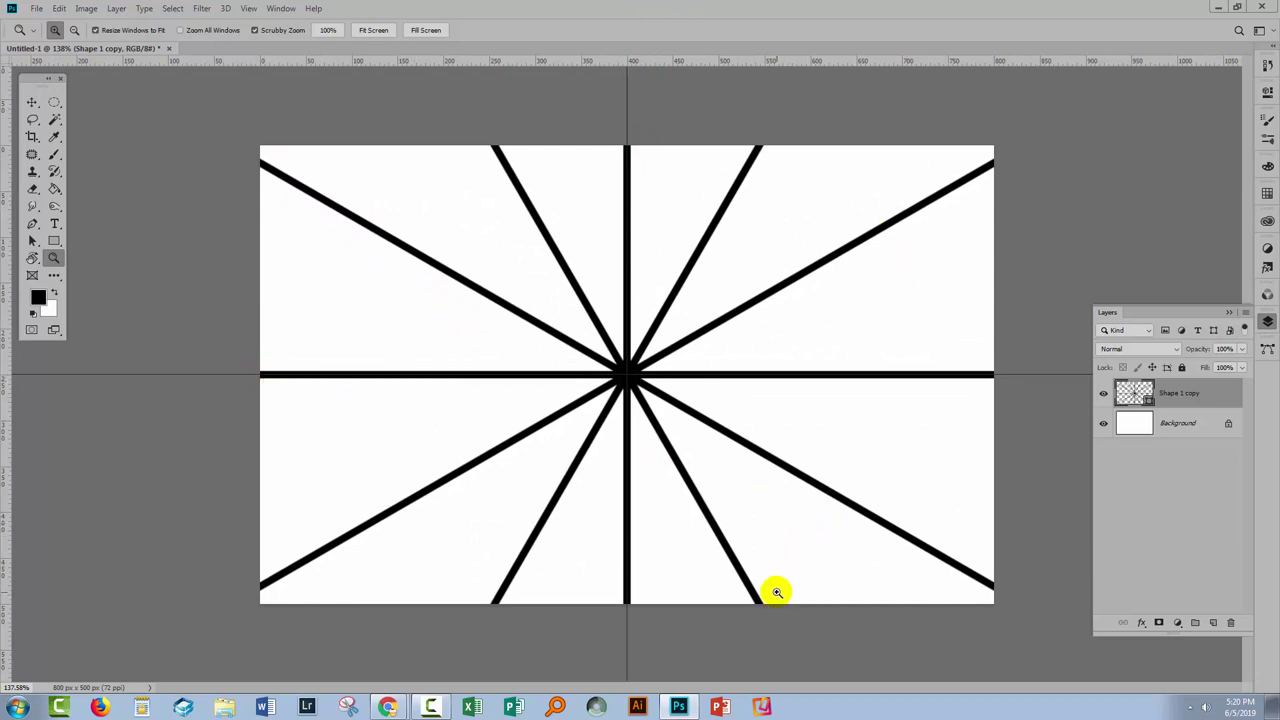
# With the Rectangle tool, enter a 680 × 380 px size in Create Rectangle.
pyautogui.press('a')
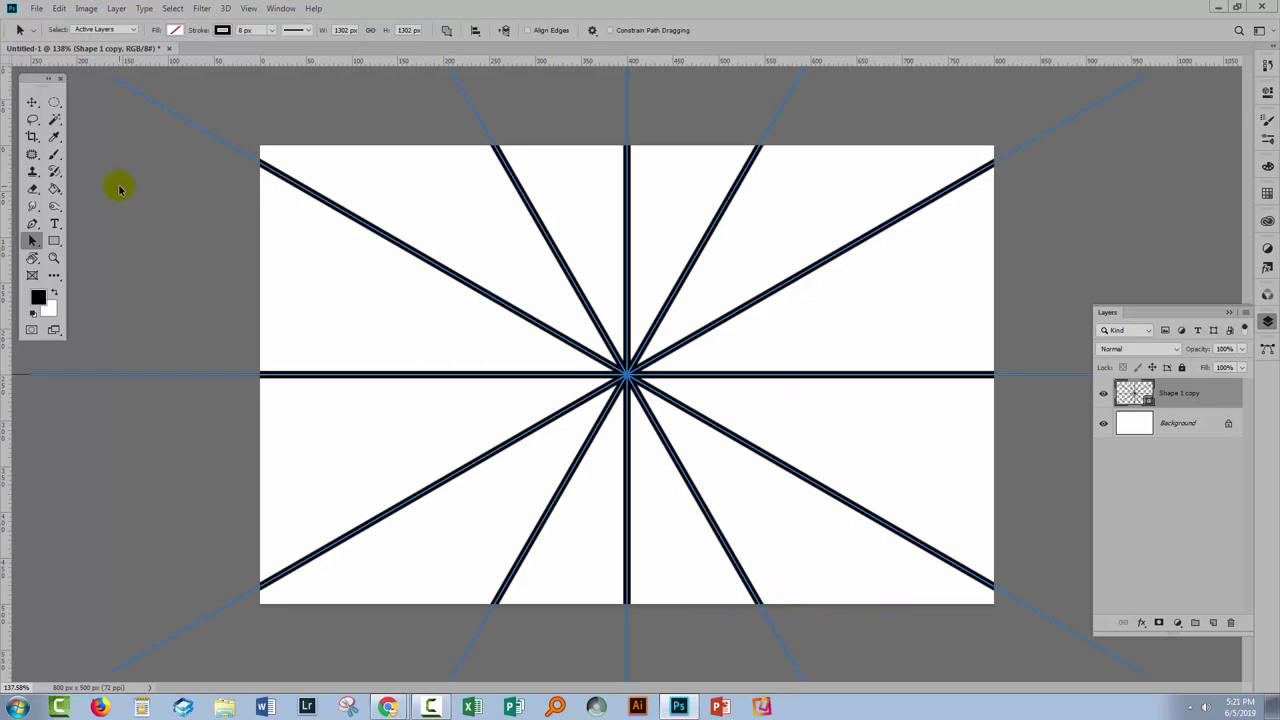
pyautogui.click(53, 241)
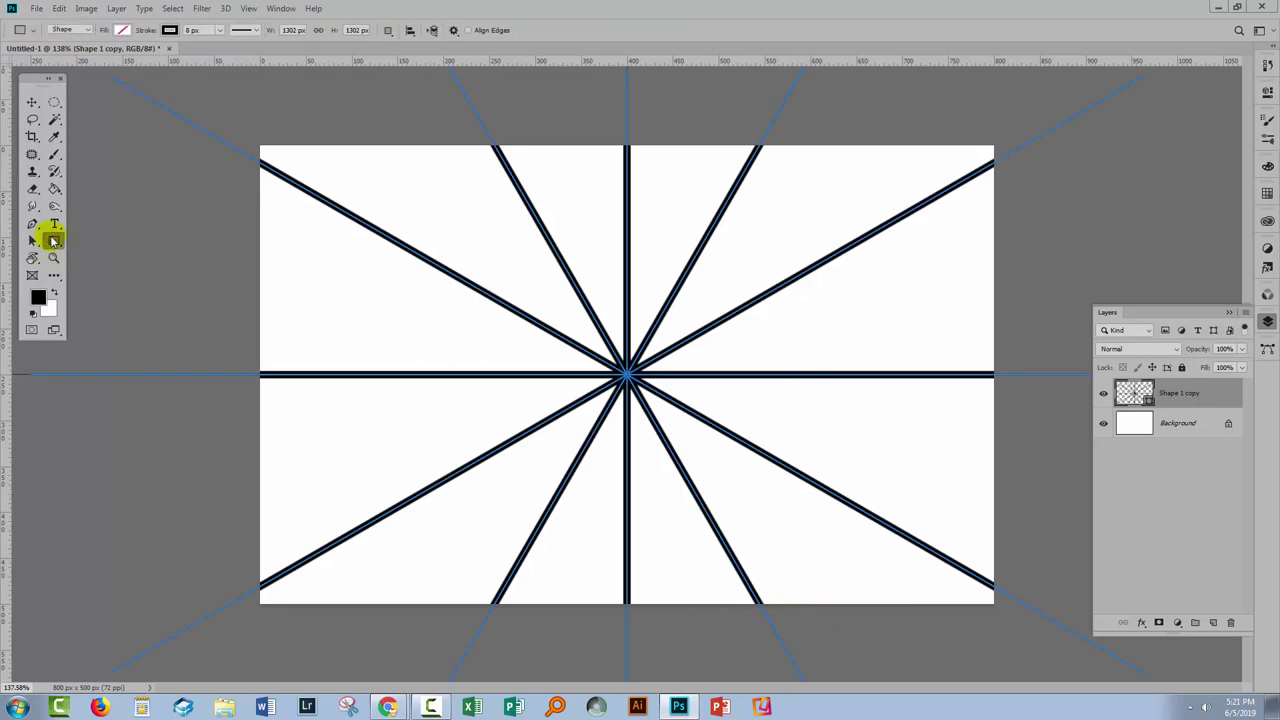
pyautogui.moveTo(53, 241); pyautogui.dragTo(105, 240)
pyautogui.click(315, 243)
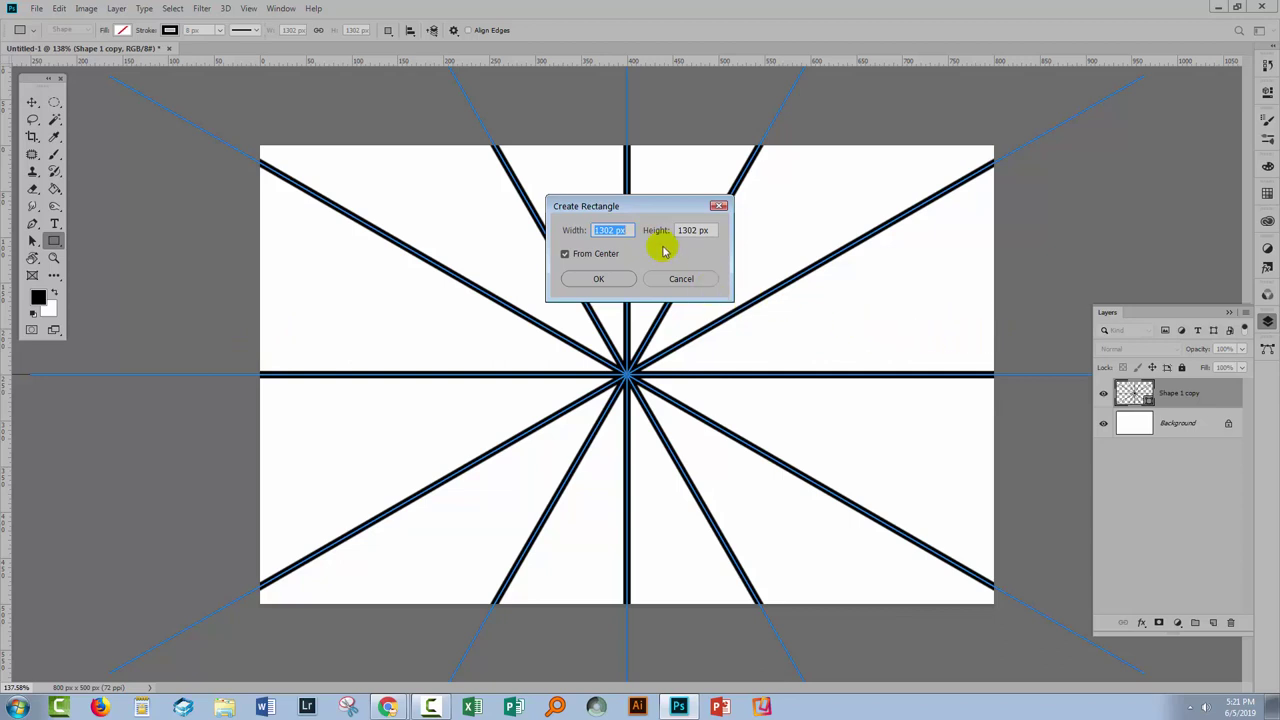
pyautogui.write('680')
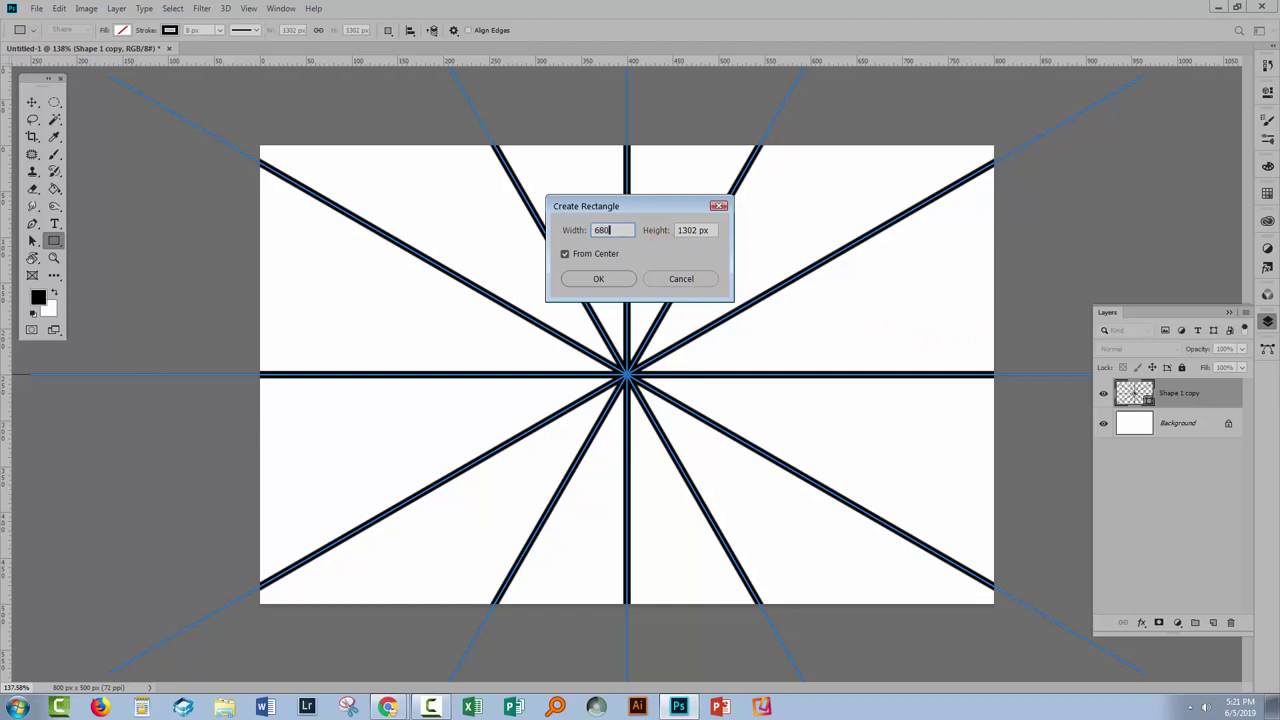
pyautogui.press('Tab')
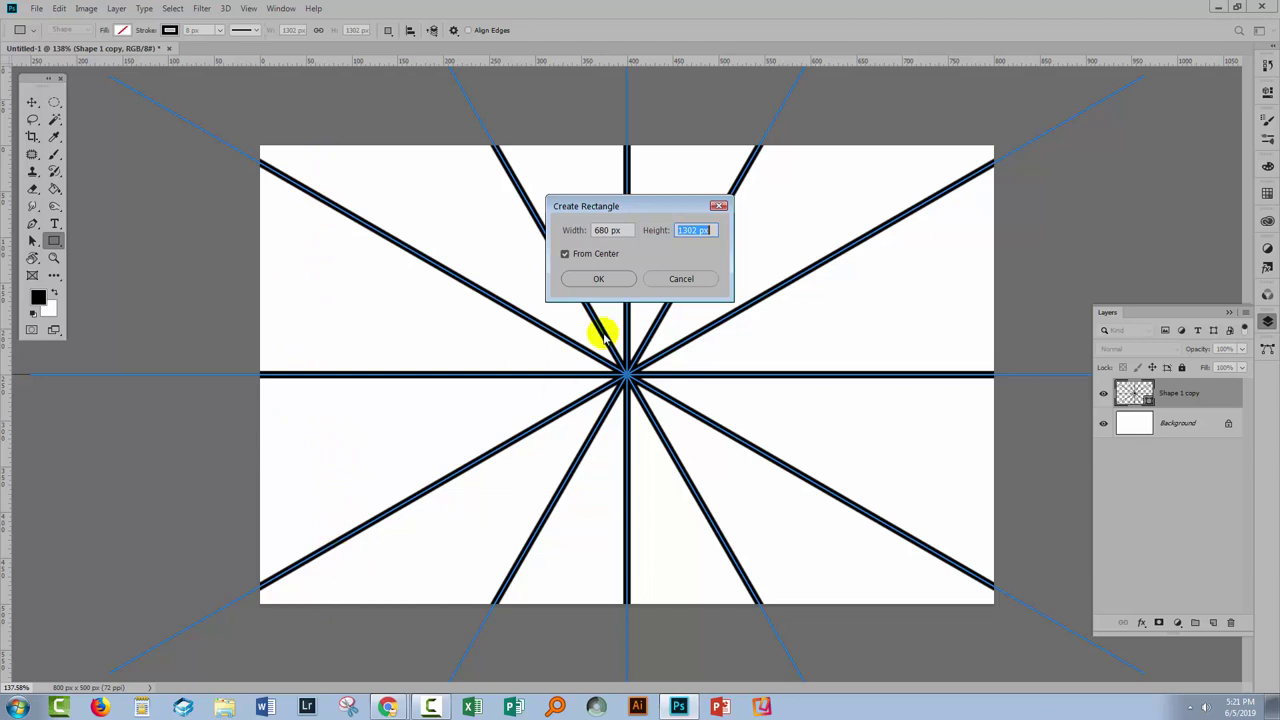
pyautogui.write('380')
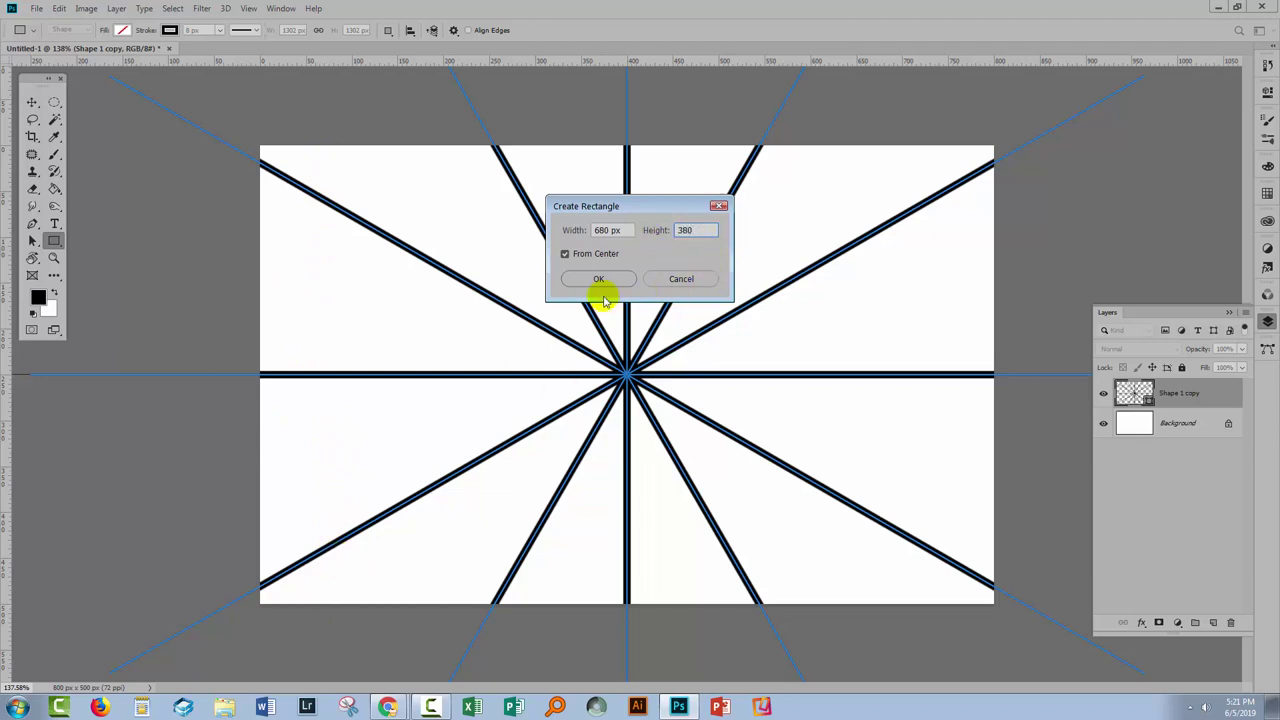
pyautogui.press('Tab')
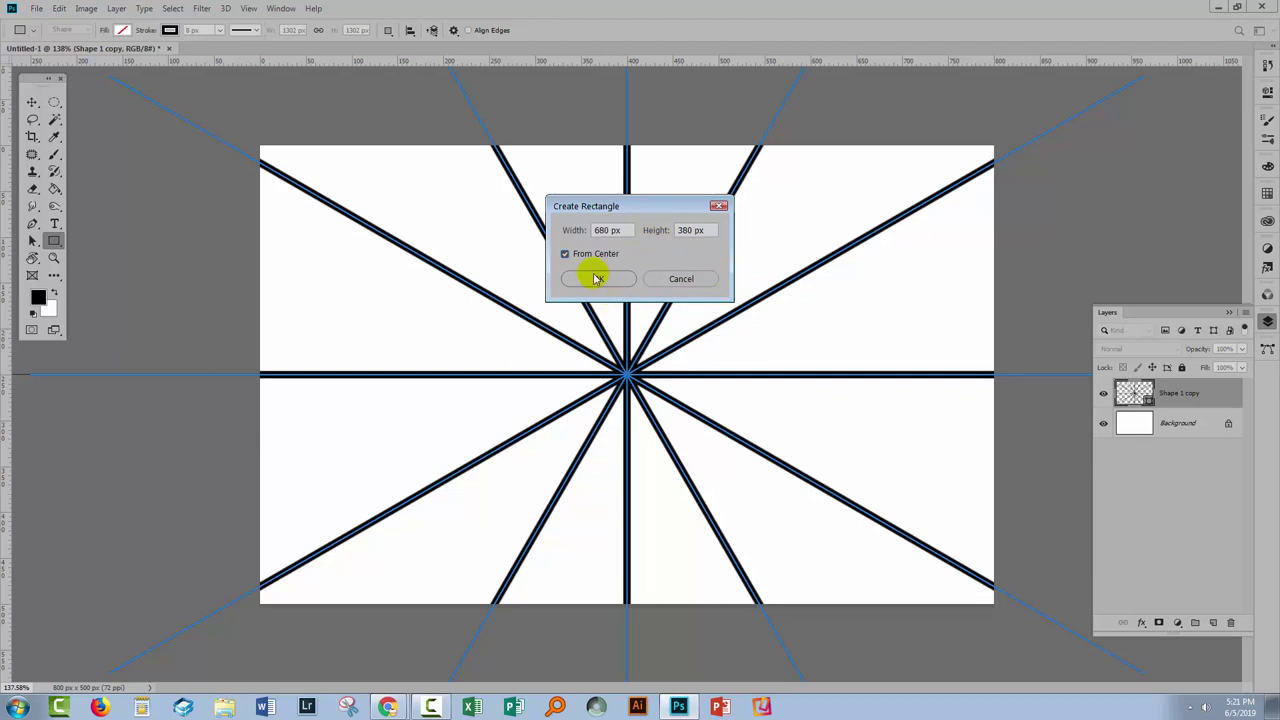
# Give the 680 × 380 px rectangle a peach fill and no outline.
pyautogui.click(595, 280)
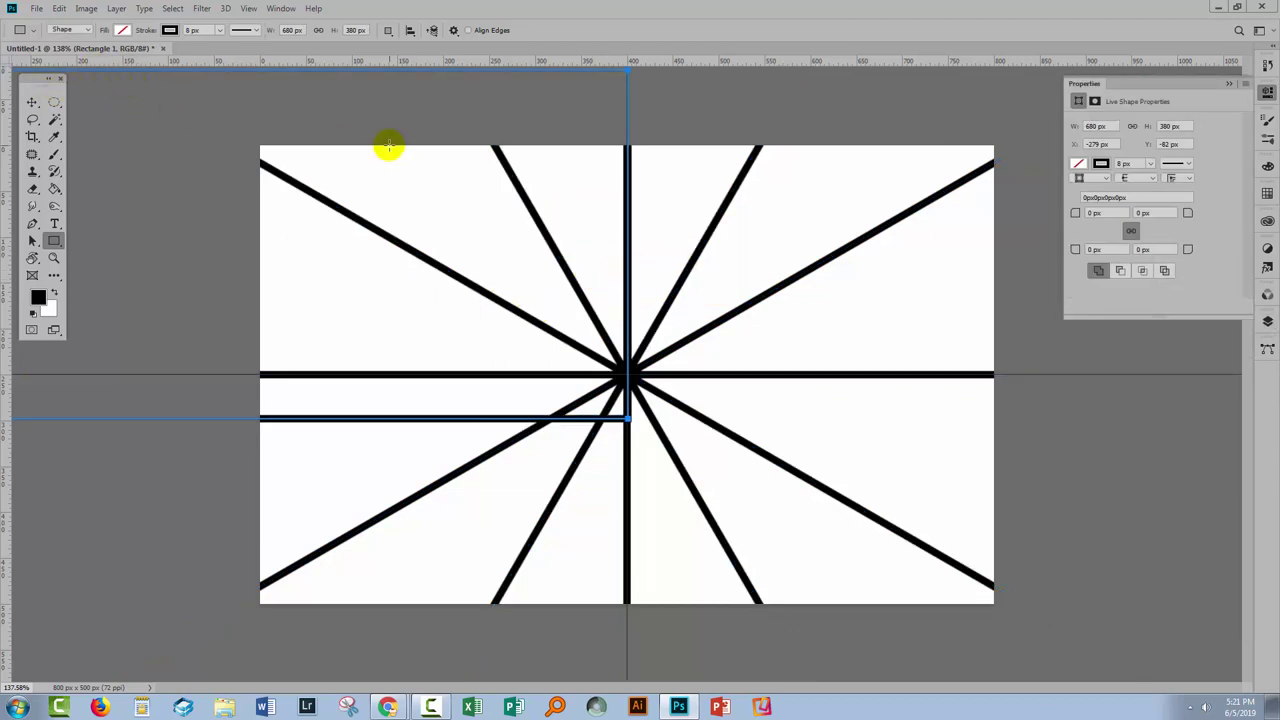
pyautogui.click(124, 30)
pyautogui.click(78, 99)
pyautogui.click(170, 30)
pyautogui.click(110, 58)
pyautogui.click(110, 58)
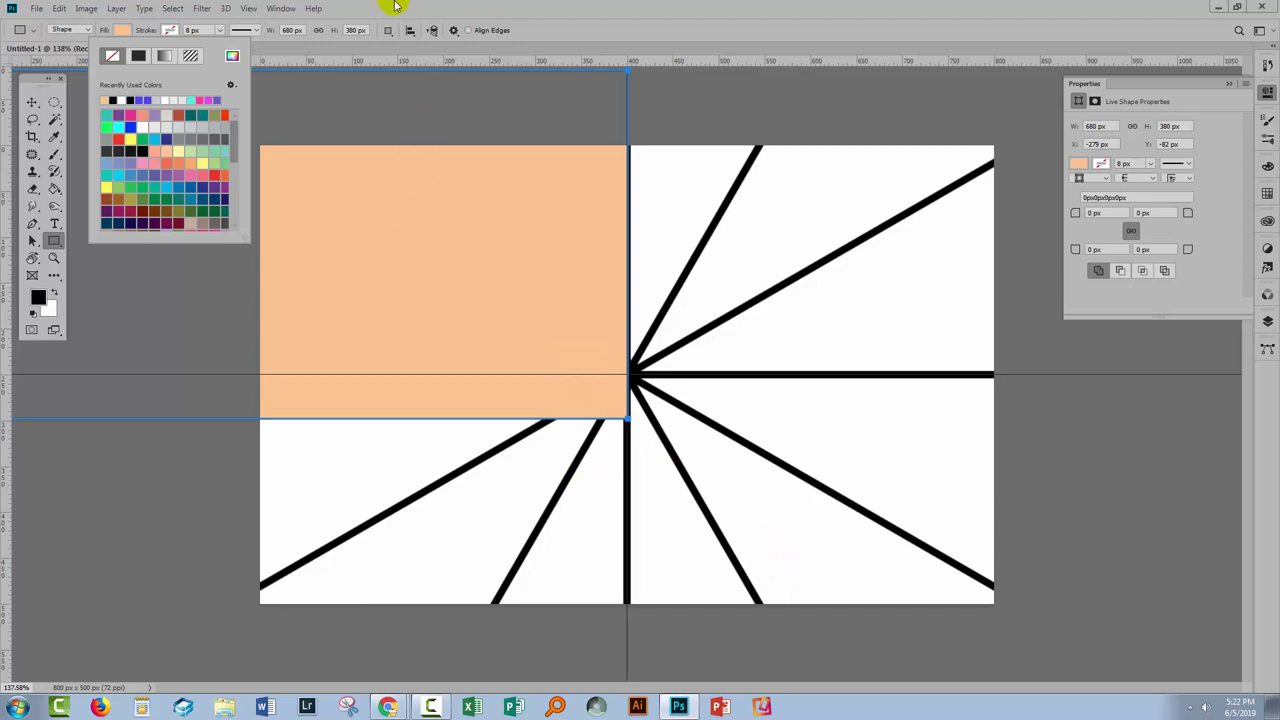
# Centre the rectangle horizontally and vertically relative to the canvas.
pyautogui.click(410, 30)
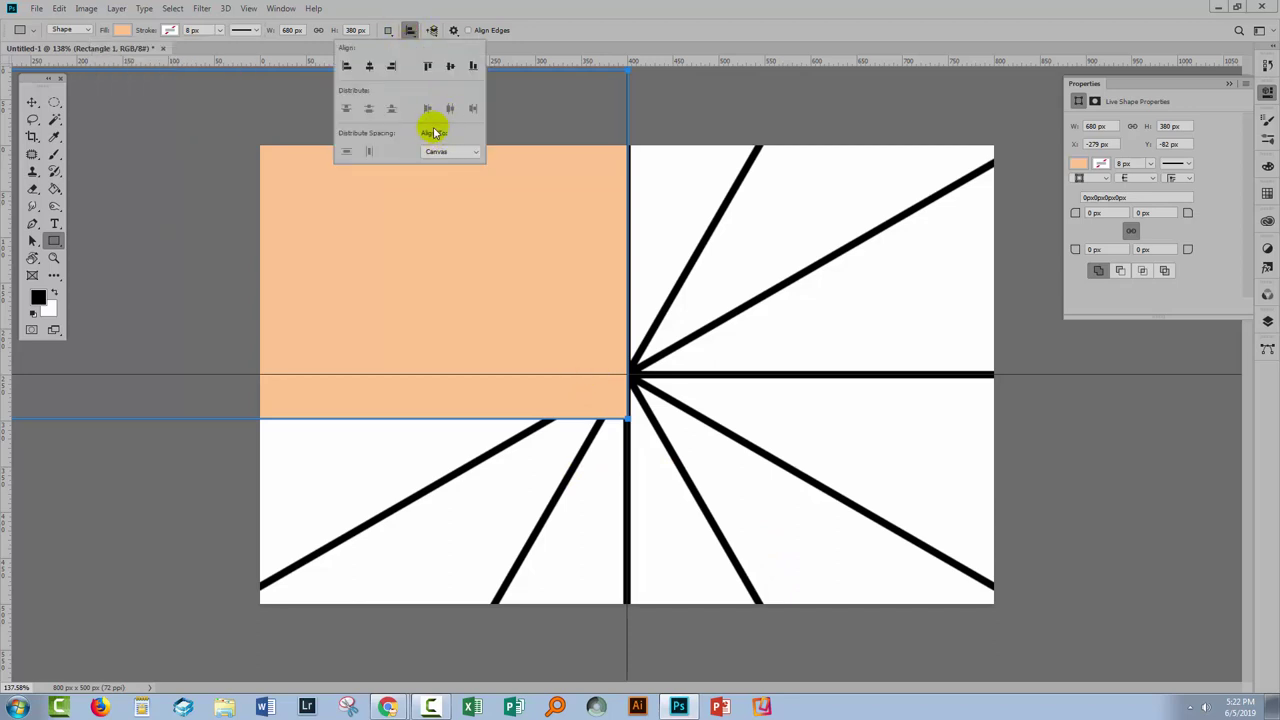
pyautogui.click(468, 152)
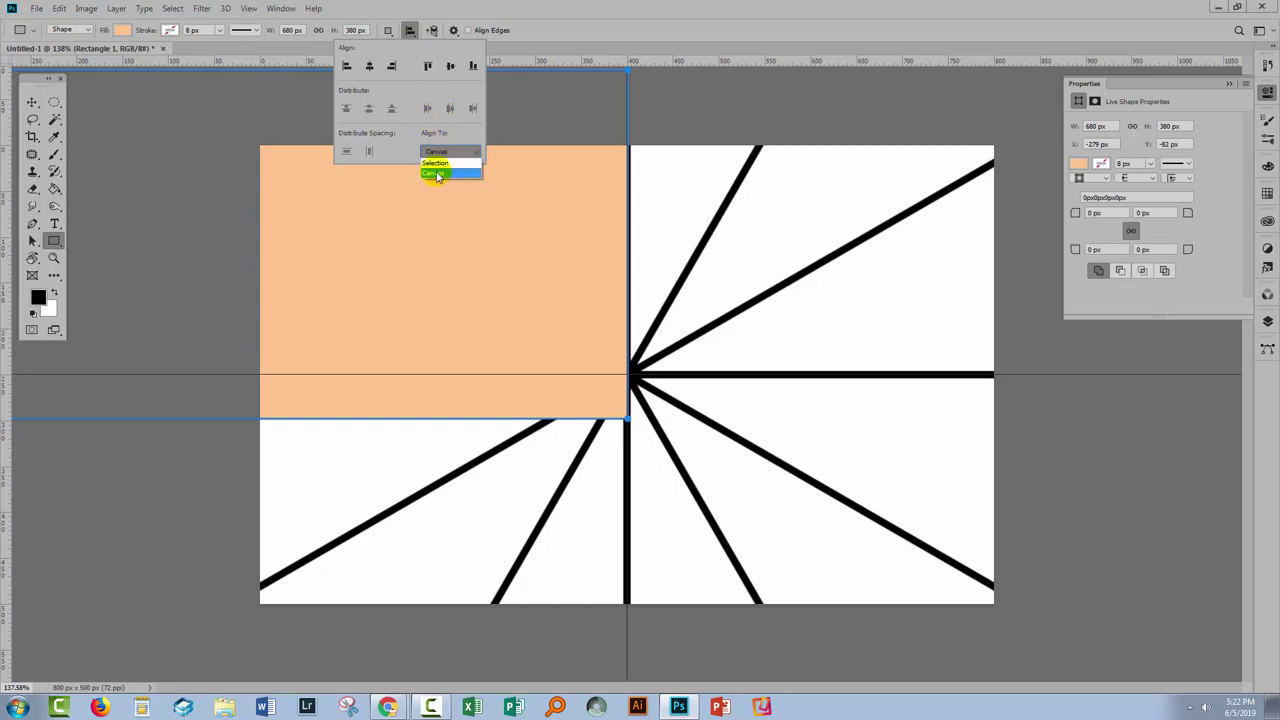
pyautogui.click(434, 172)
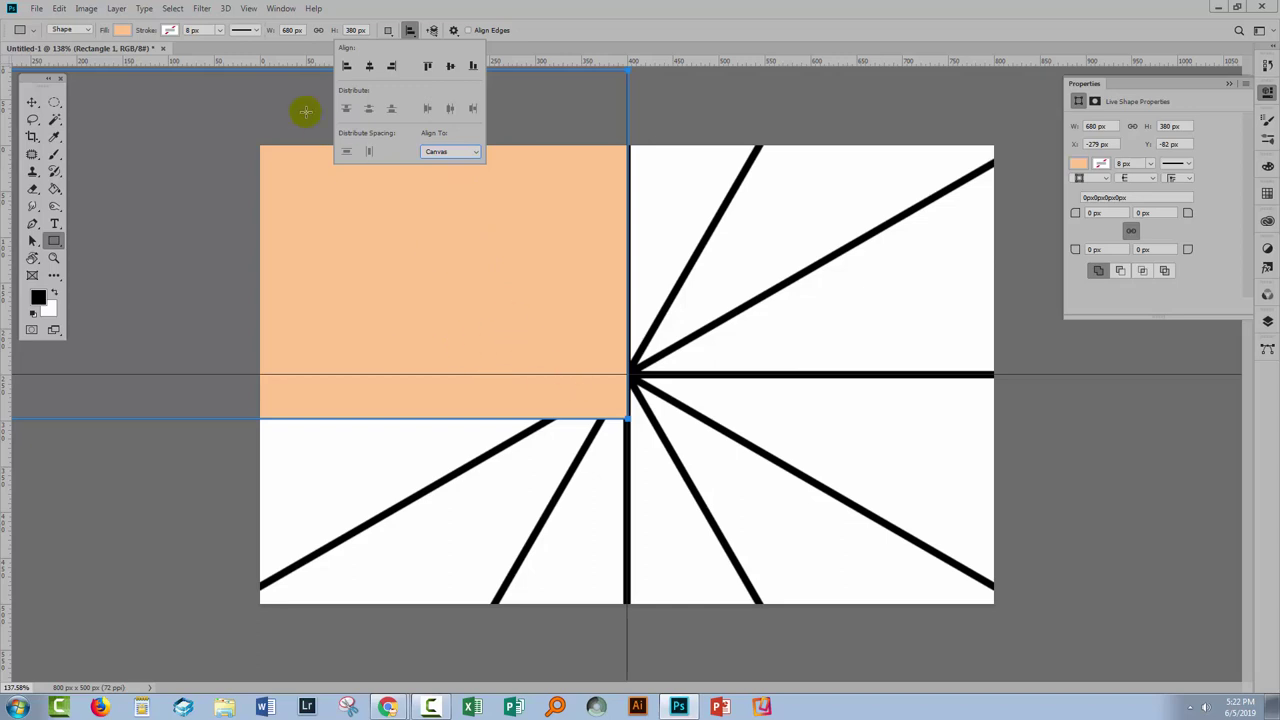
pyautogui.click(369, 66)
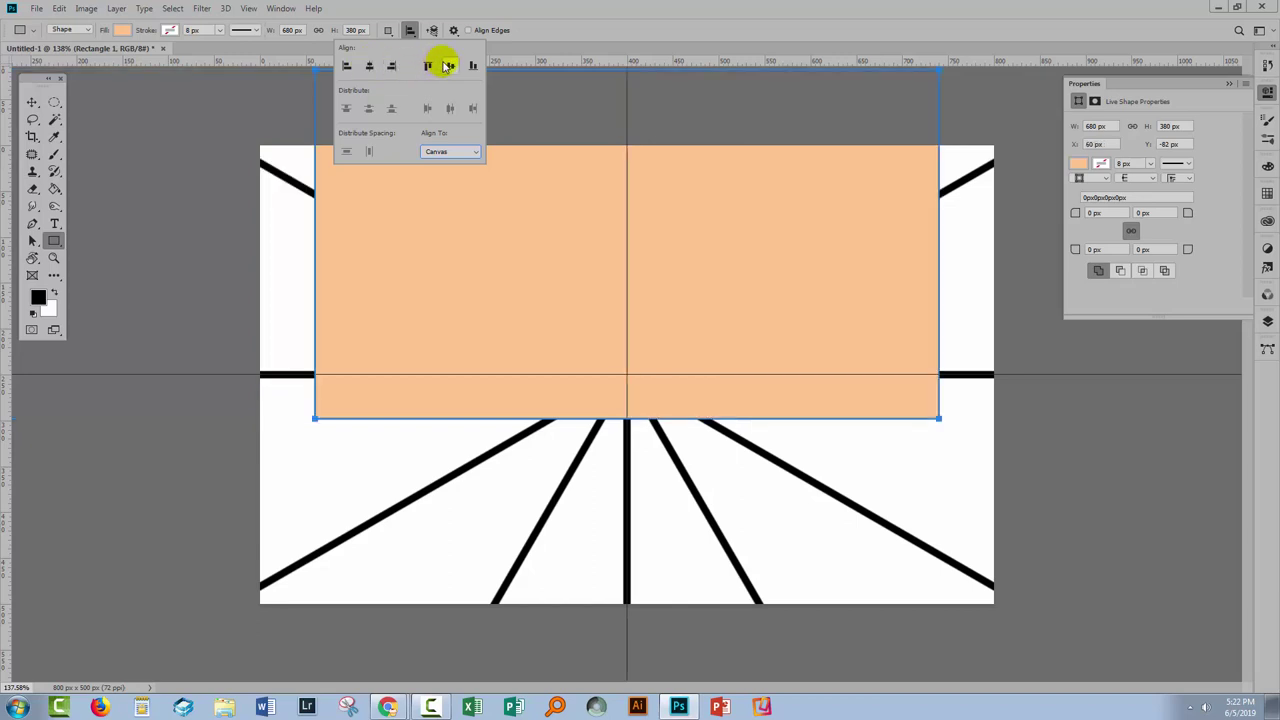
pyautogui.click(450, 66)
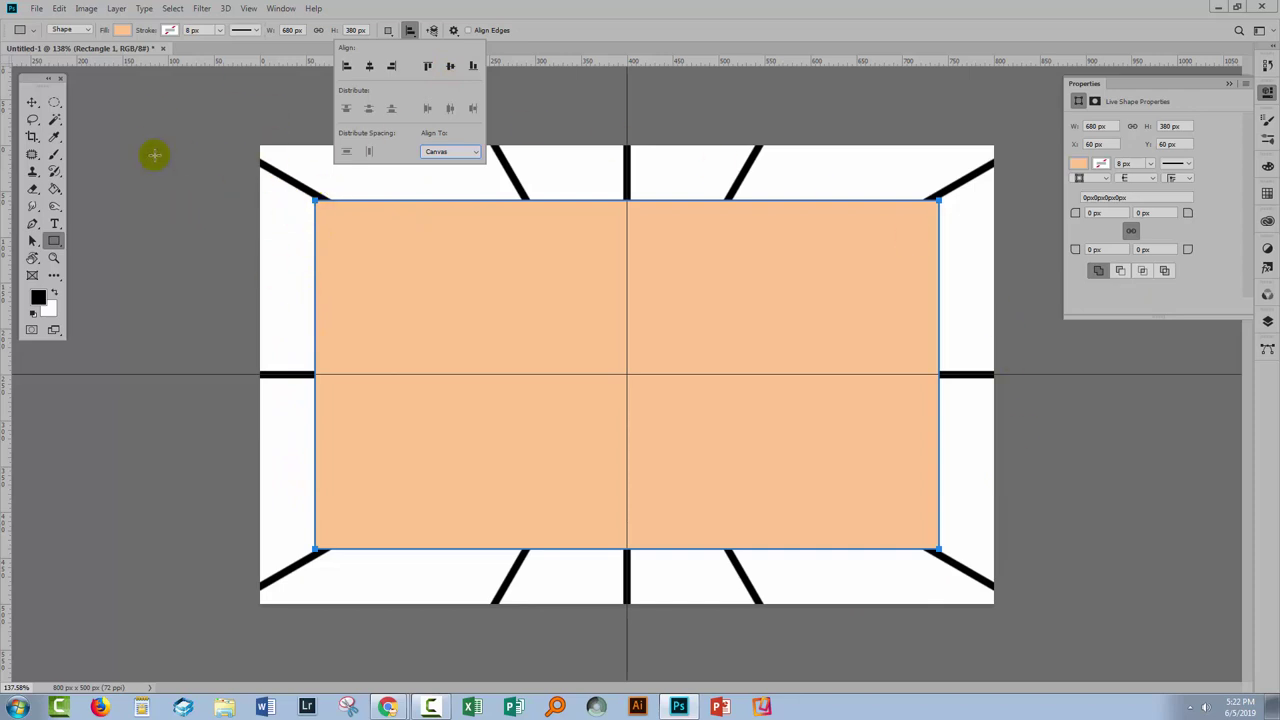
pyautogui.click(538, 29)
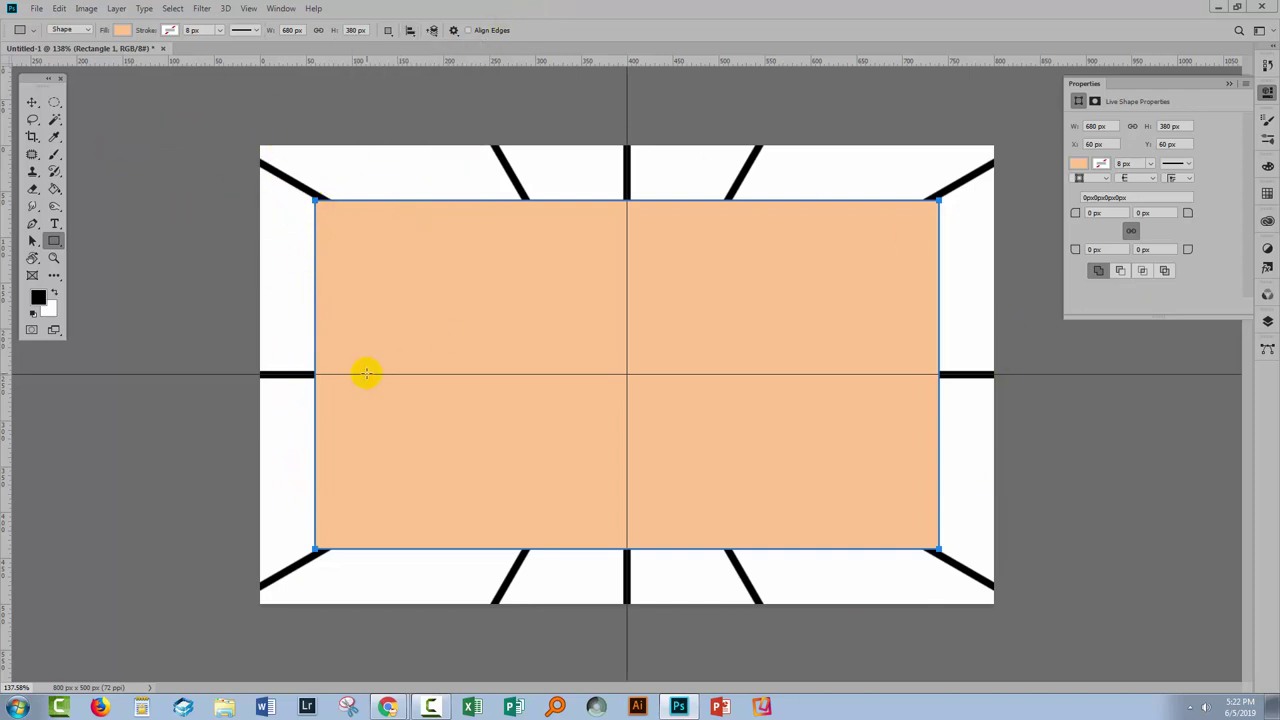
# Lower Rectangle 1's opacity to 41% and hide its path outline.
pyautogui.click(1268, 322)
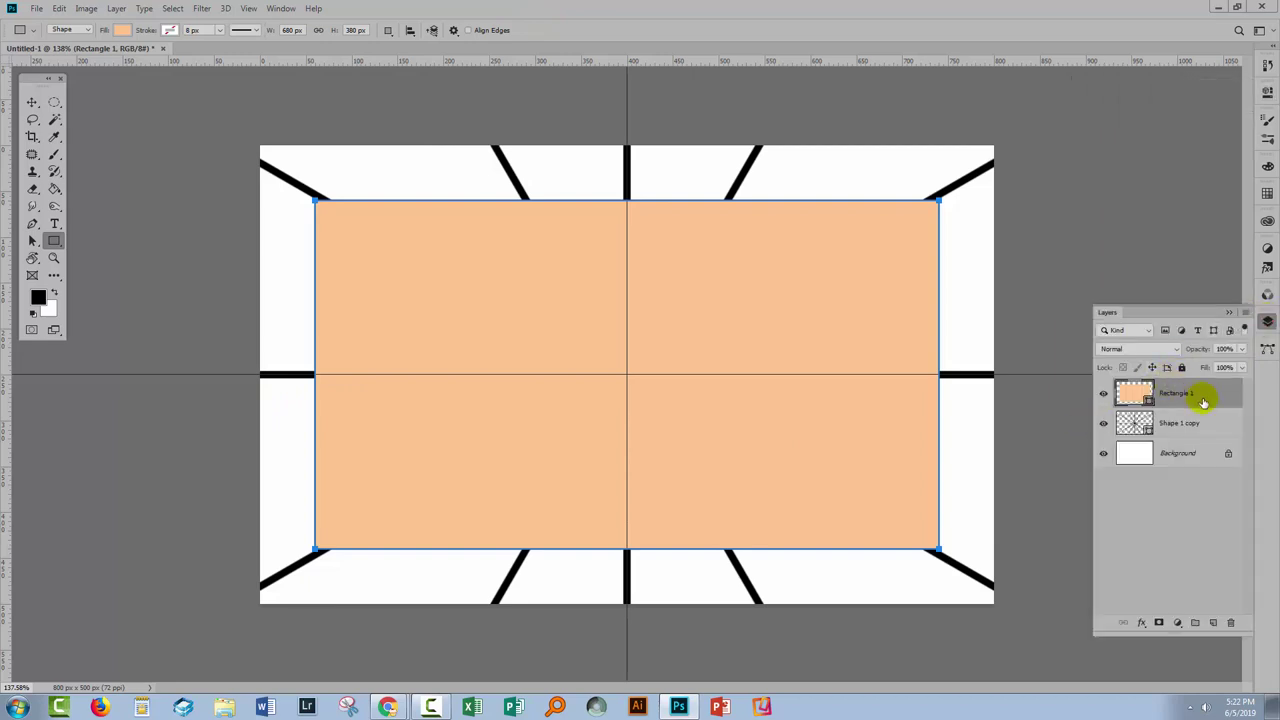
pyautogui.moveTo(1186, 350)
pyautogui.mouseDown()
pyautogui.moveTo(1148, 352)
pyautogui.moveTo(1168, 355)
pyautogui.mouseUp()
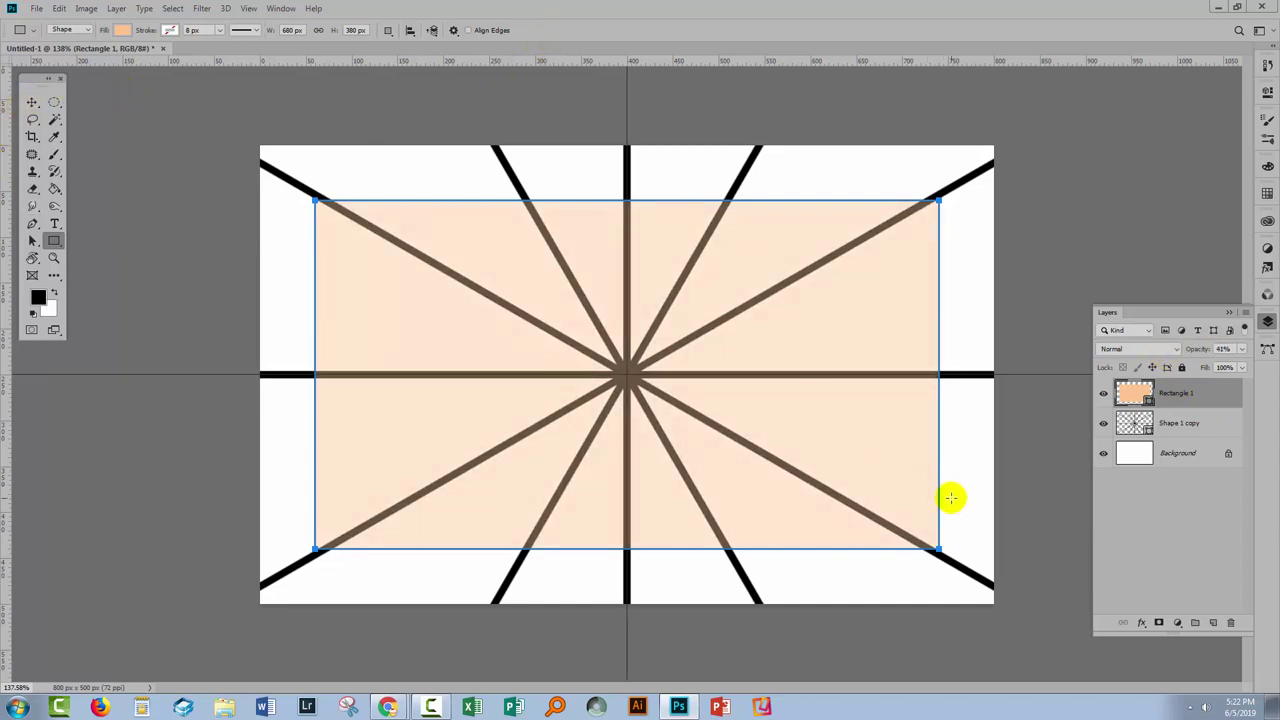
pyautogui.click(54, 101)
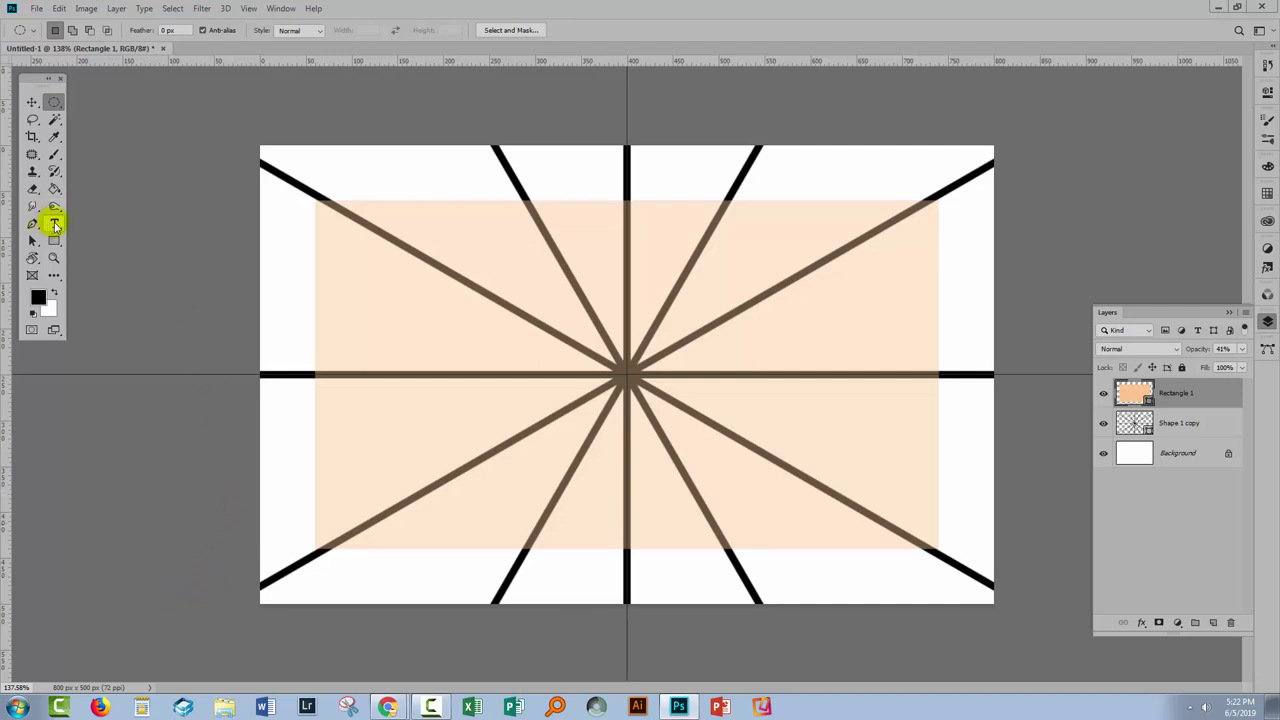
# Add a red (ff0000) '12' text layer at the top centre of the canvas.
pyautogui.click(55, 224)
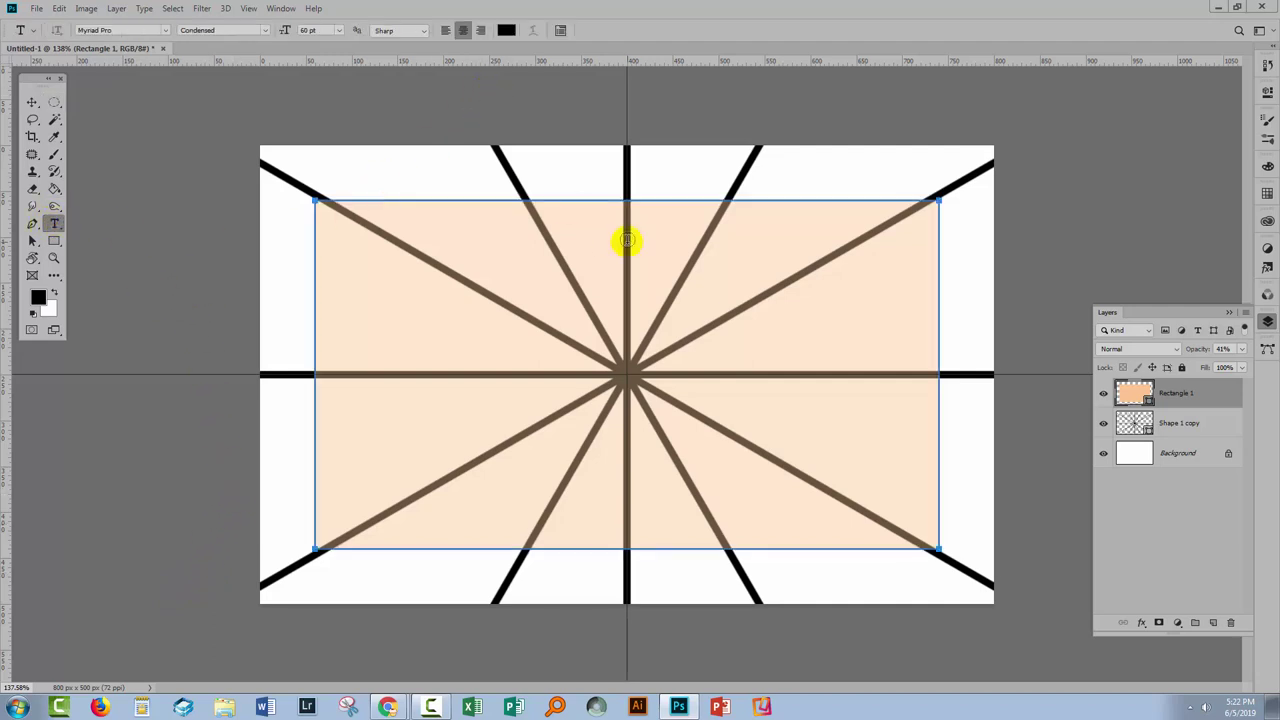
pyautogui.click(610, 185)
pyautogui.write('12')
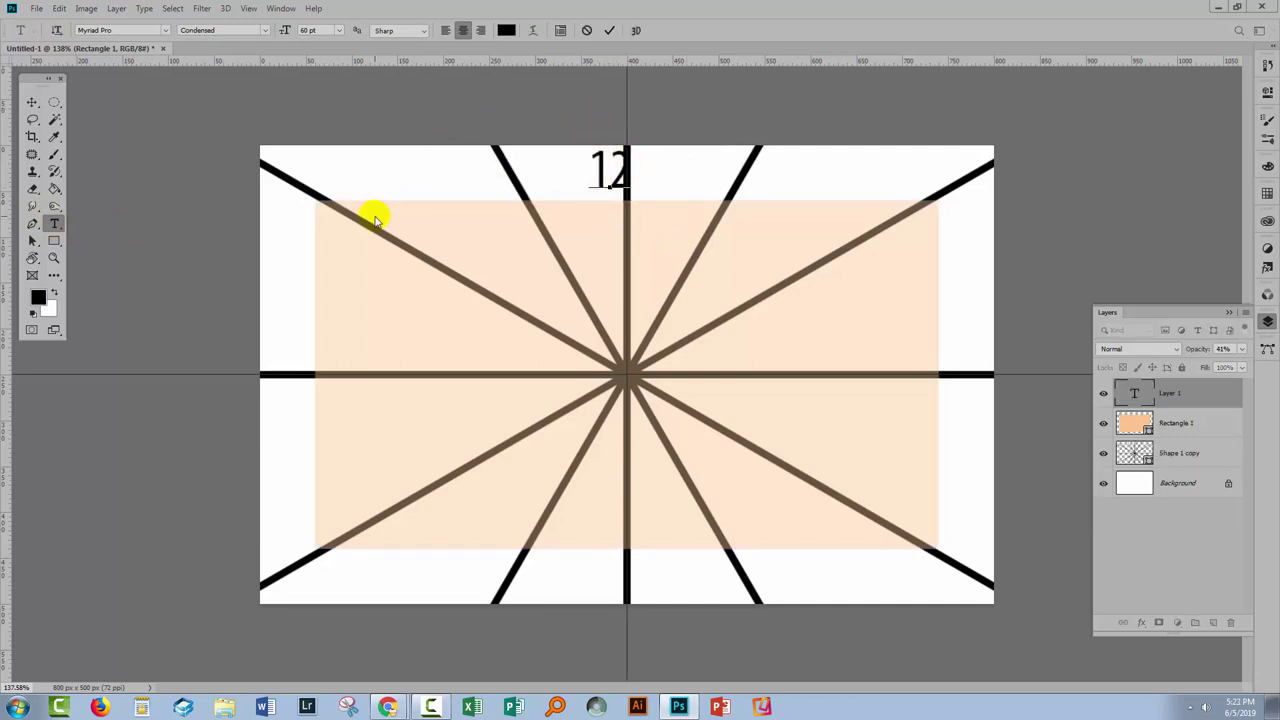
pyautogui.moveTo(620, 172); pyautogui.dragTo(586, 171)
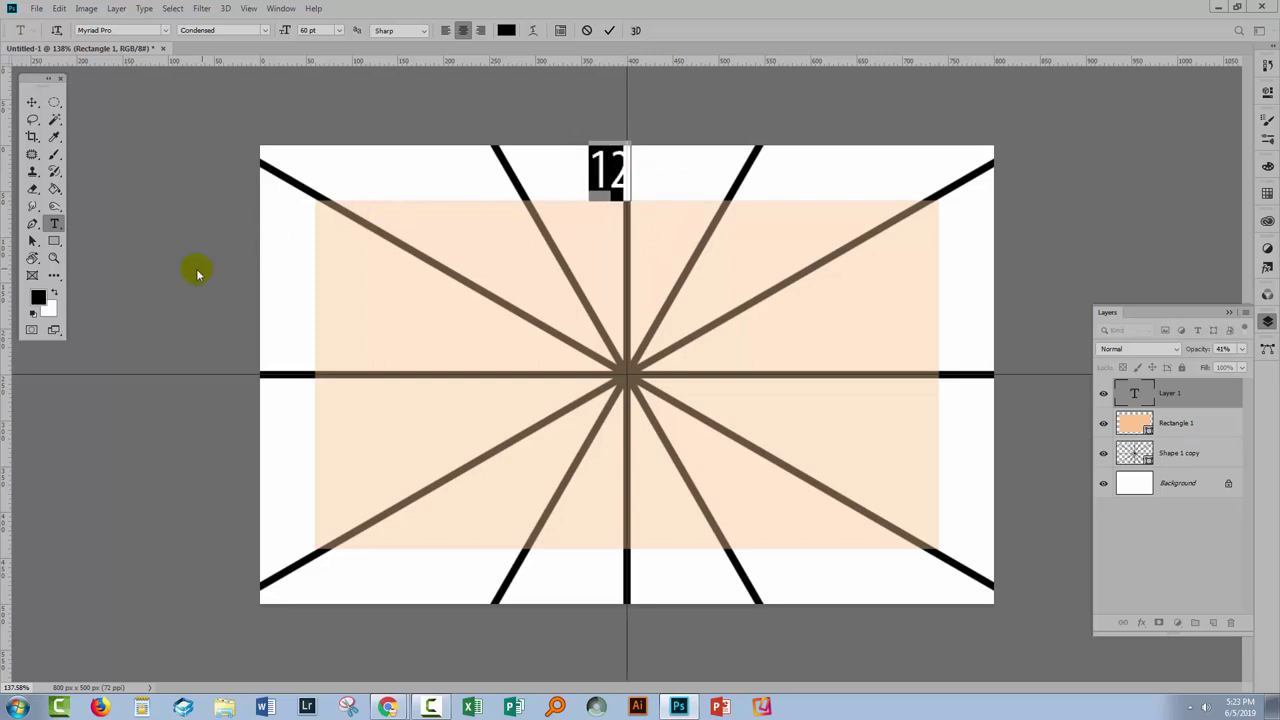
pyautogui.click(38, 297)
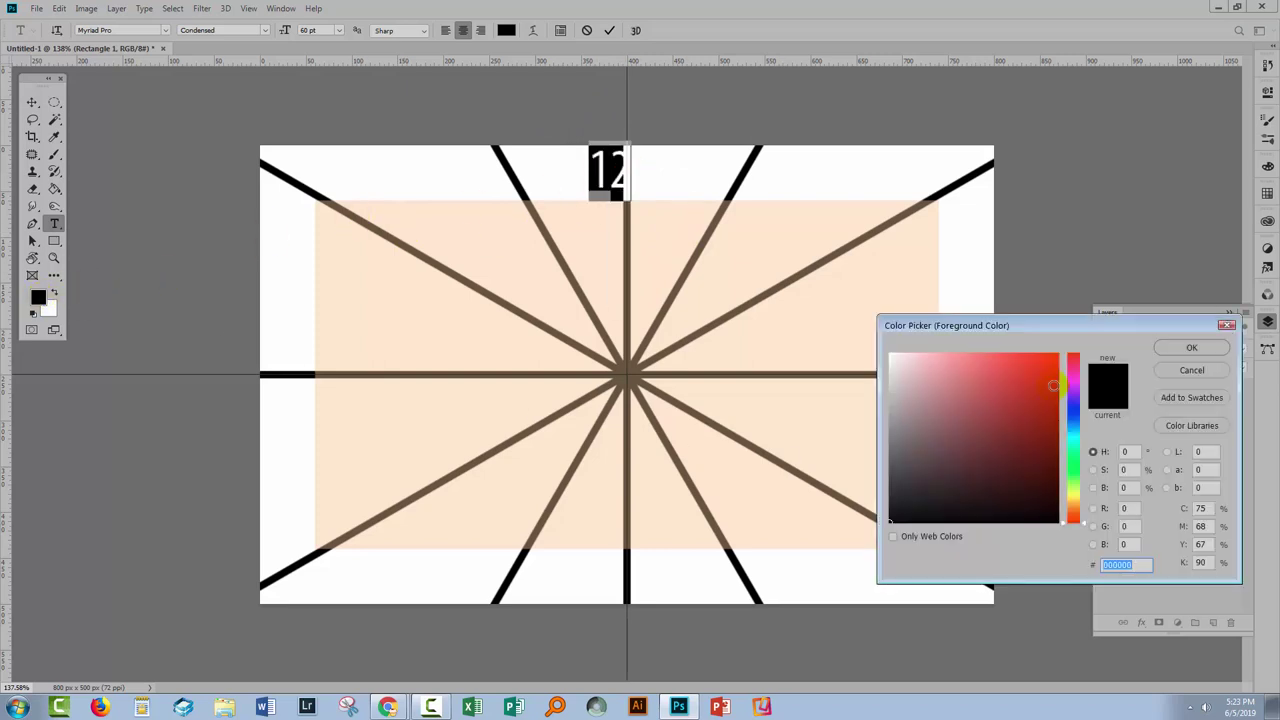
pyautogui.moveTo(1046, 358); pyautogui.dragTo(1058, 353)
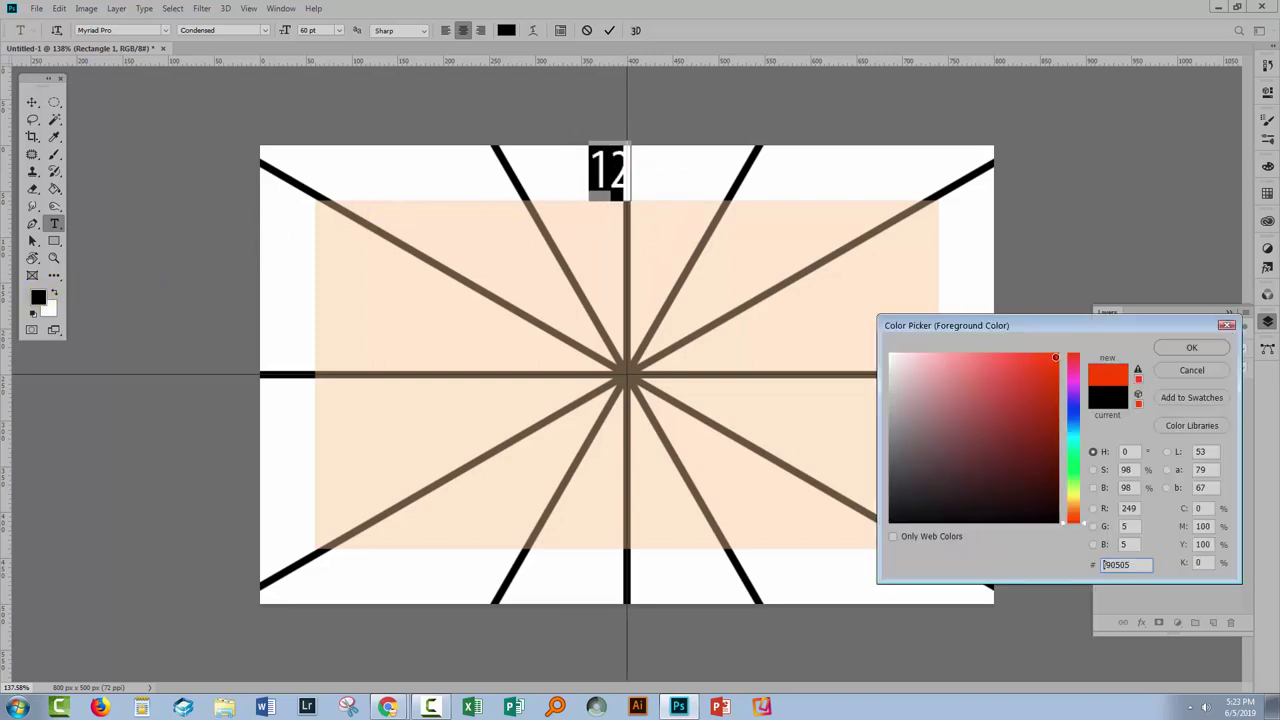
pyautogui.click(1197, 348)
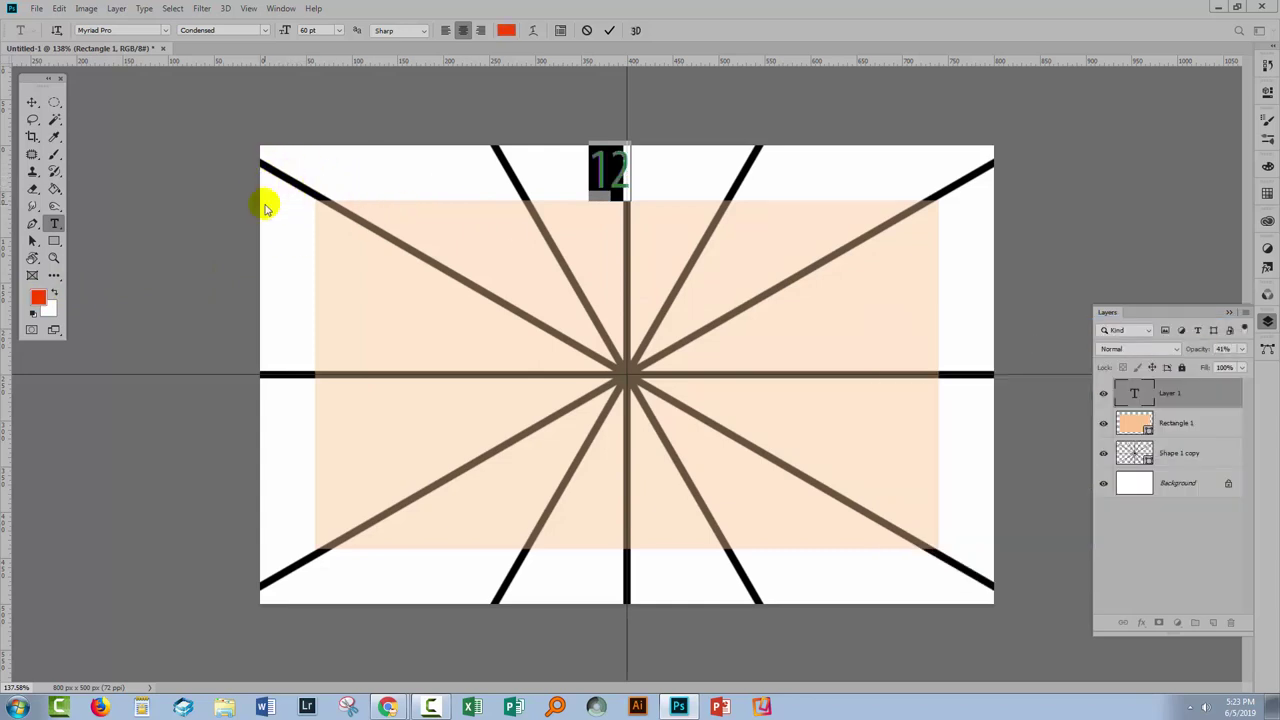
pyautogui.click(610, 32)
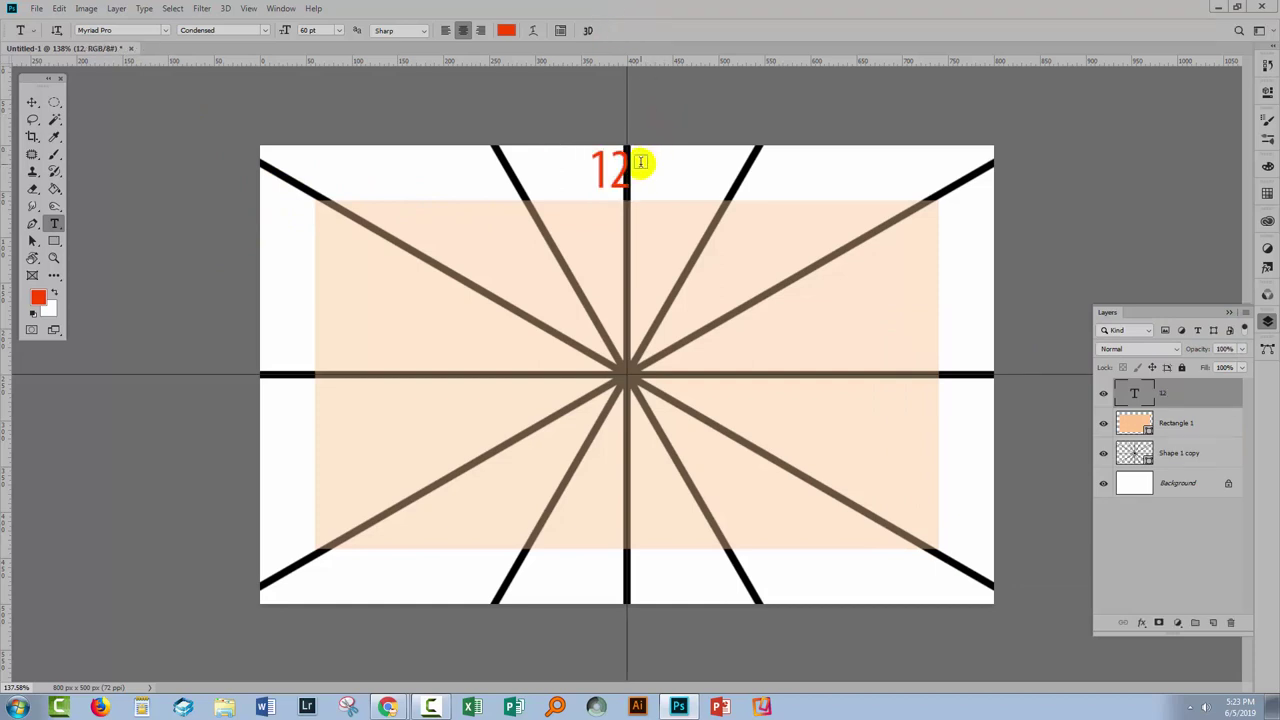
# Zoom in on the 12 and move it right and down onto the vertical line.
pyautogui.press('z')
pyautogui.moveTo(588, 130); pyautogui.dragTo(614, 288)
pyautogui.scroll(3, 671, 163)
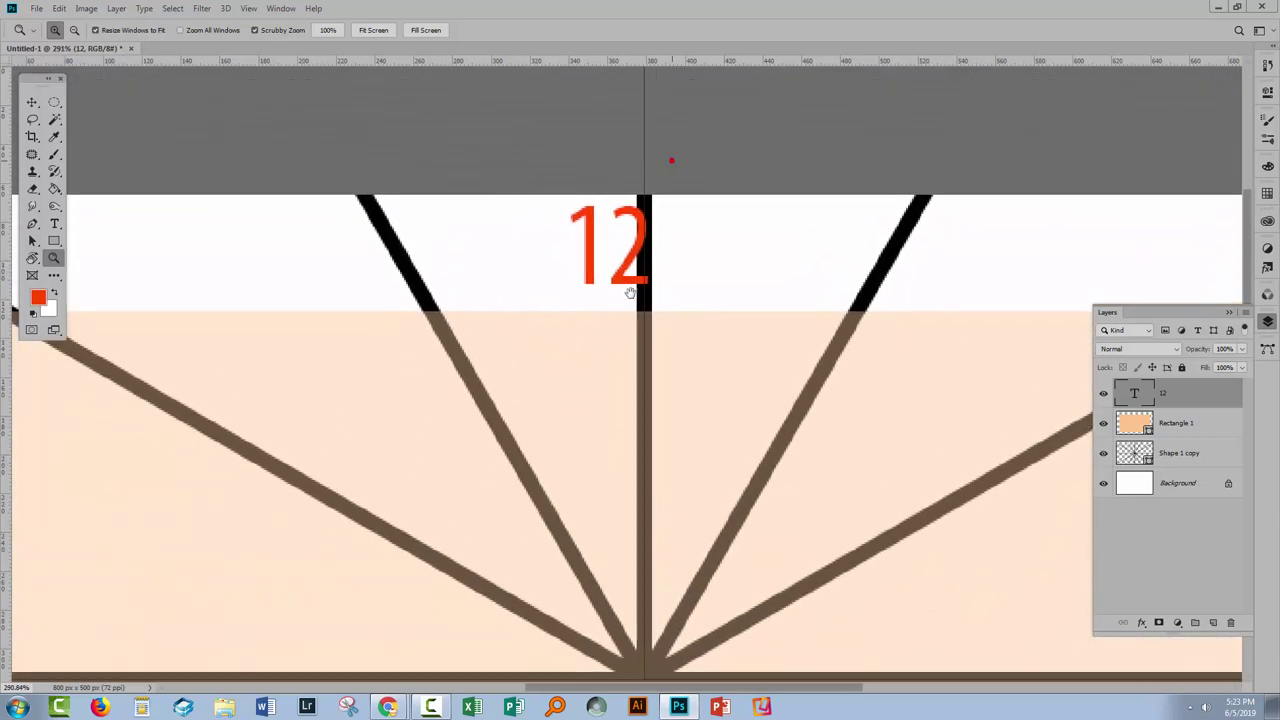
pyautogui.click(31, 102)
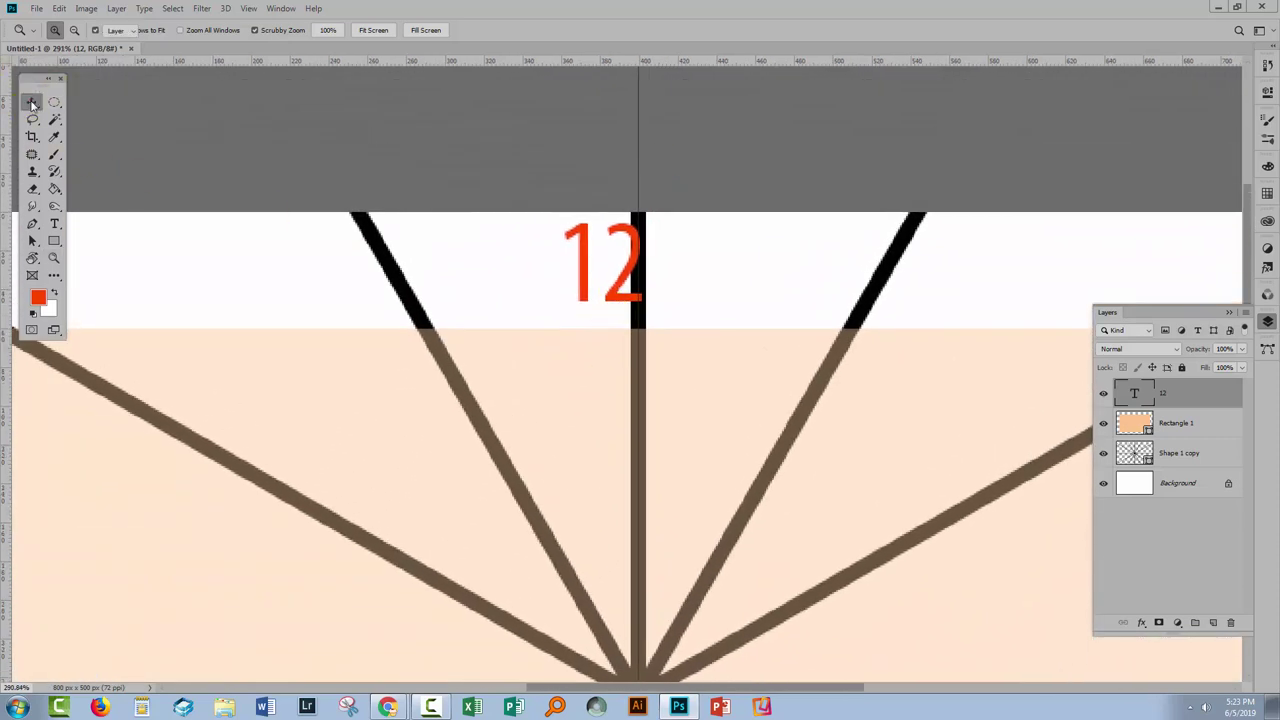
pyautogui.moveTo(611, 295); pyautogui.dragTo(655, 323)
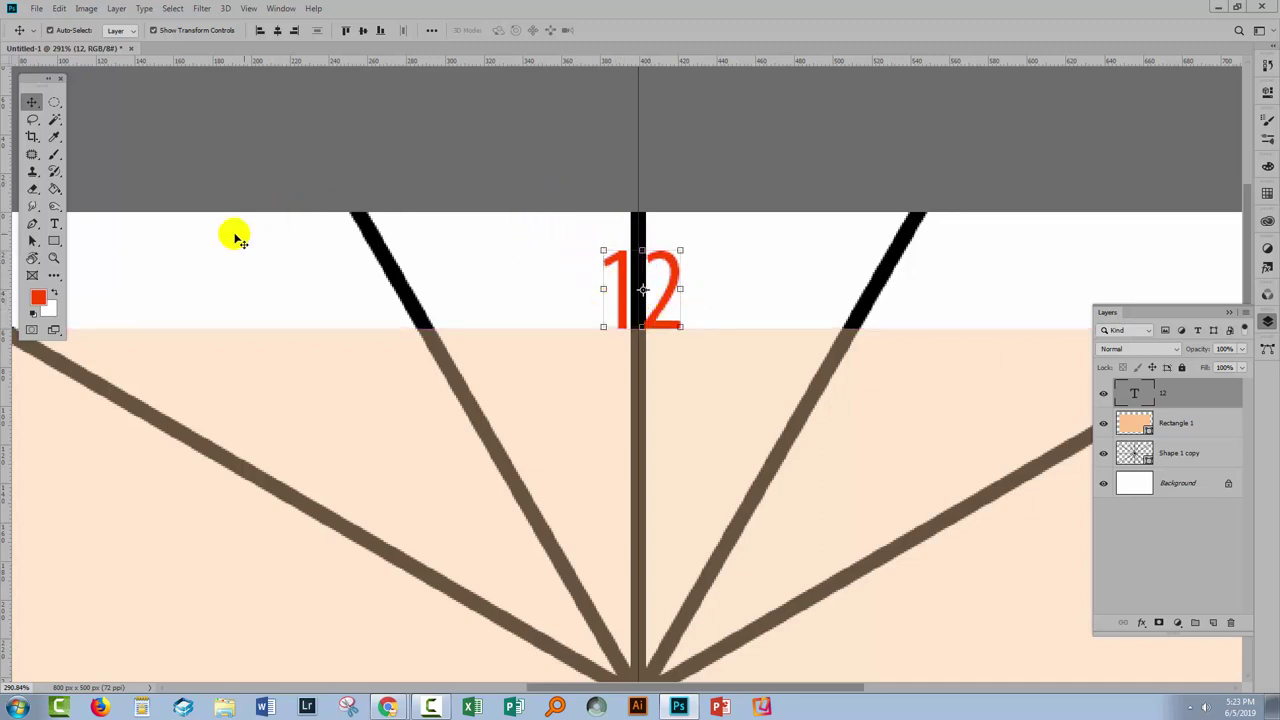
# Centre-align the 12's text and commit it.
pyautogui.click(54, 223)
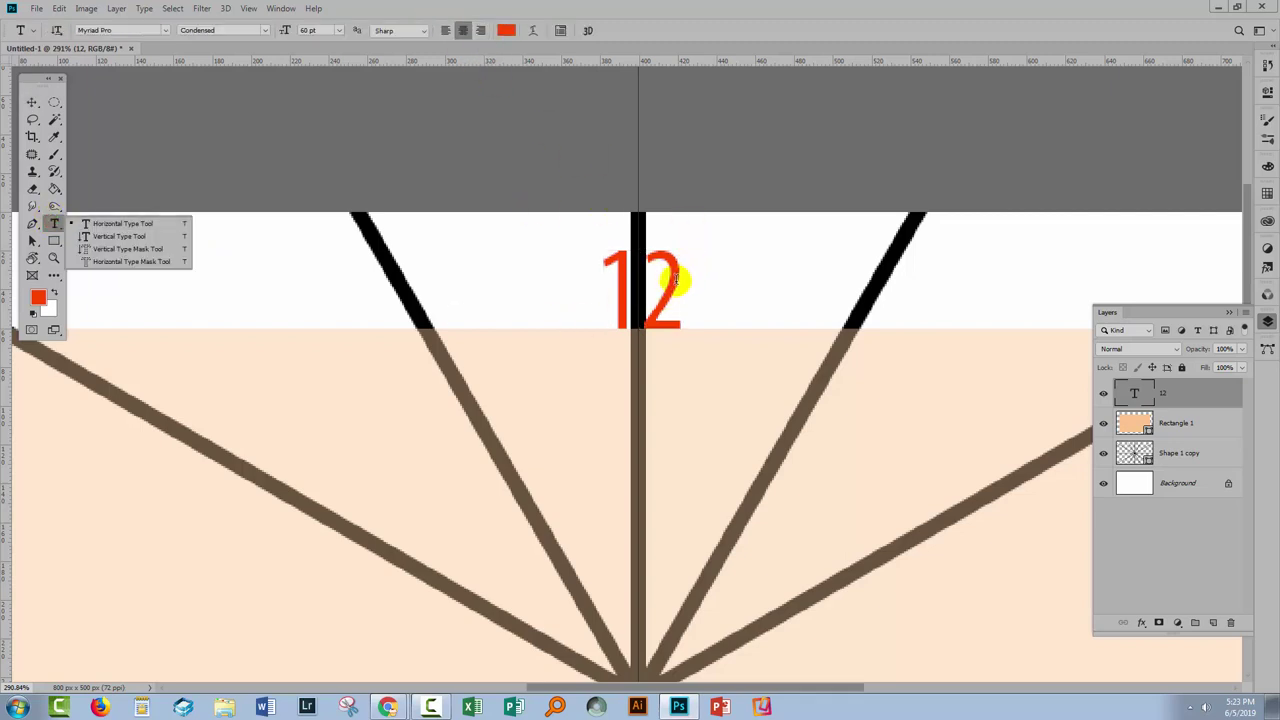
pyautogui.moveTo(680, 278); pyautogui.dragTo(605, 296)
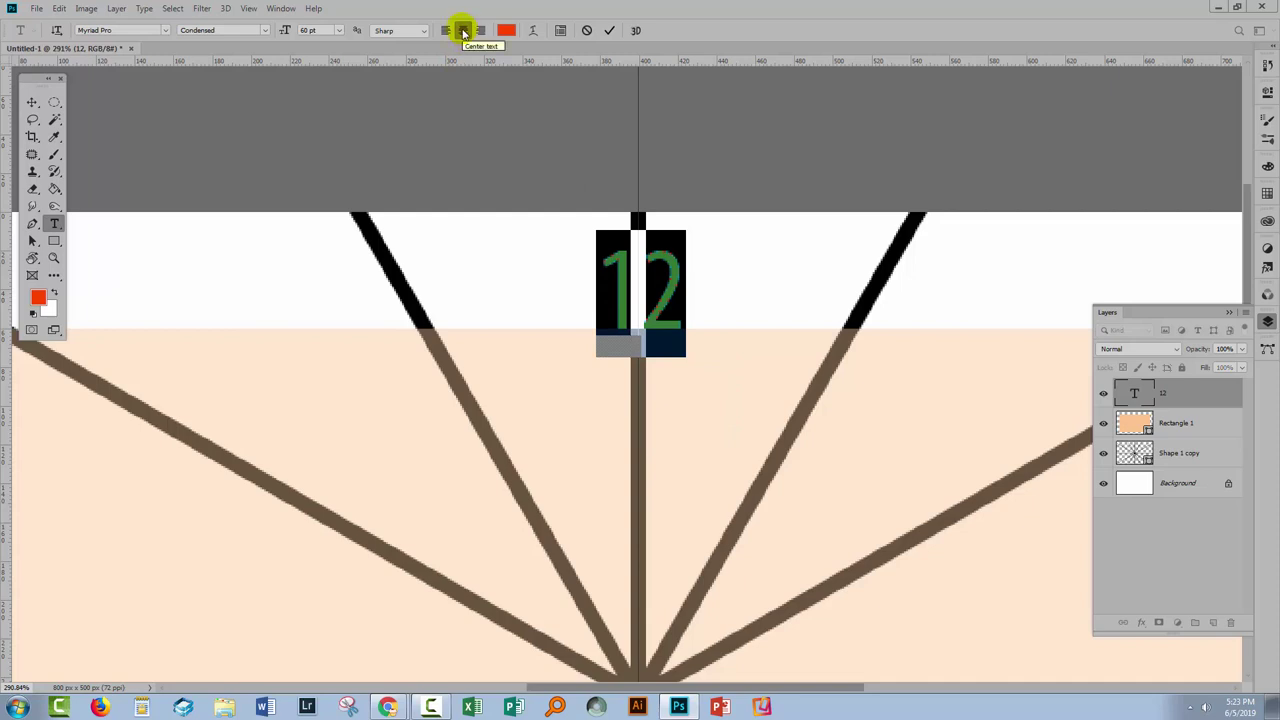
pyautogui.click(463, 31)
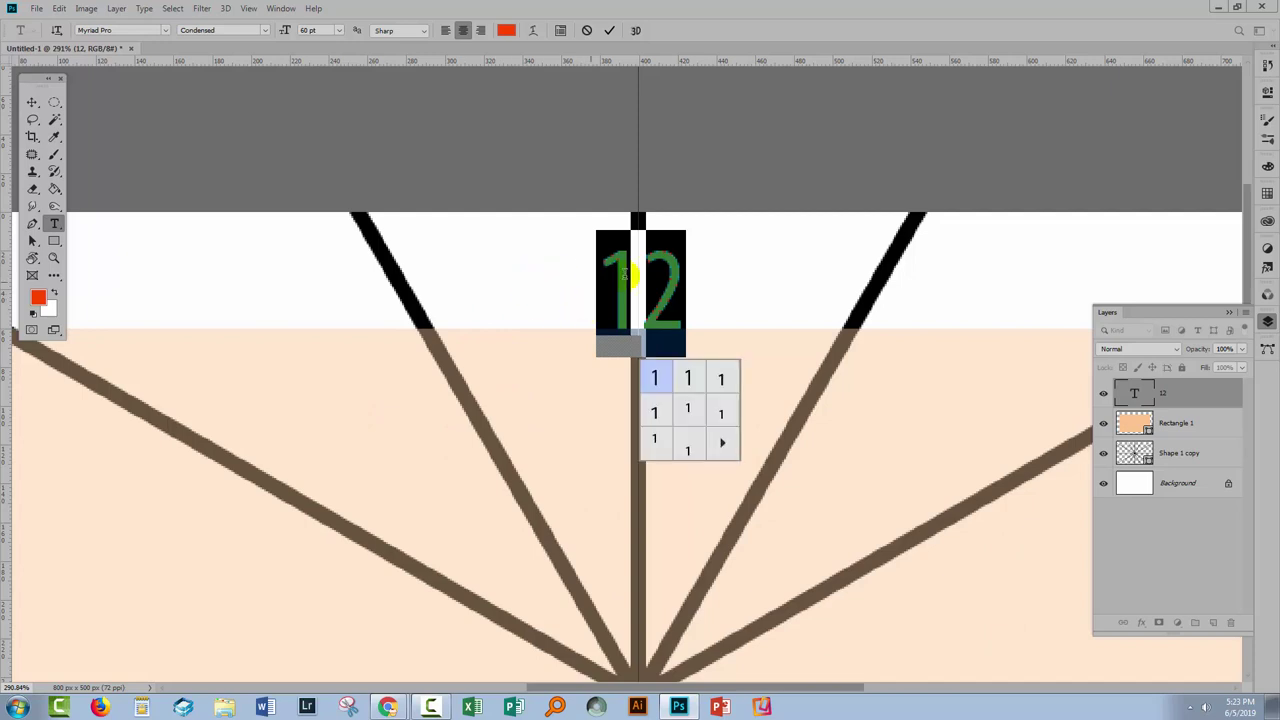
pyautogui.moveTo(624, 362)
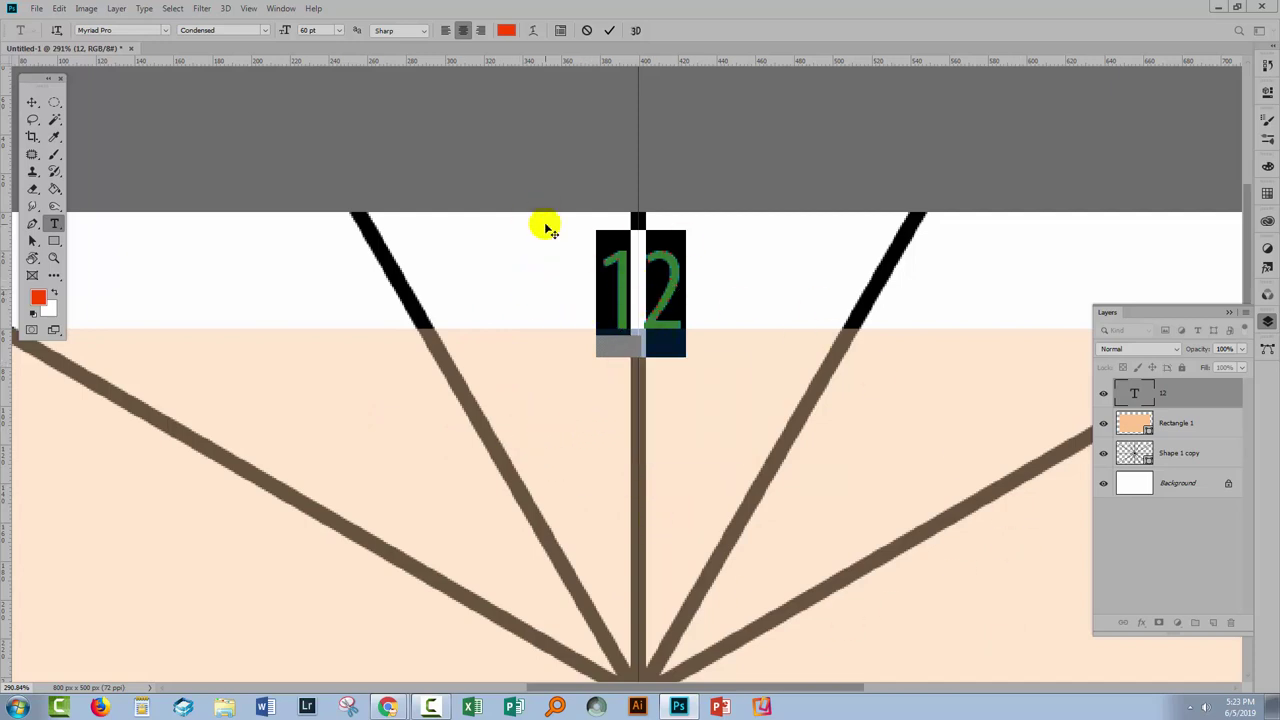
pyautogui.click(609, 31)
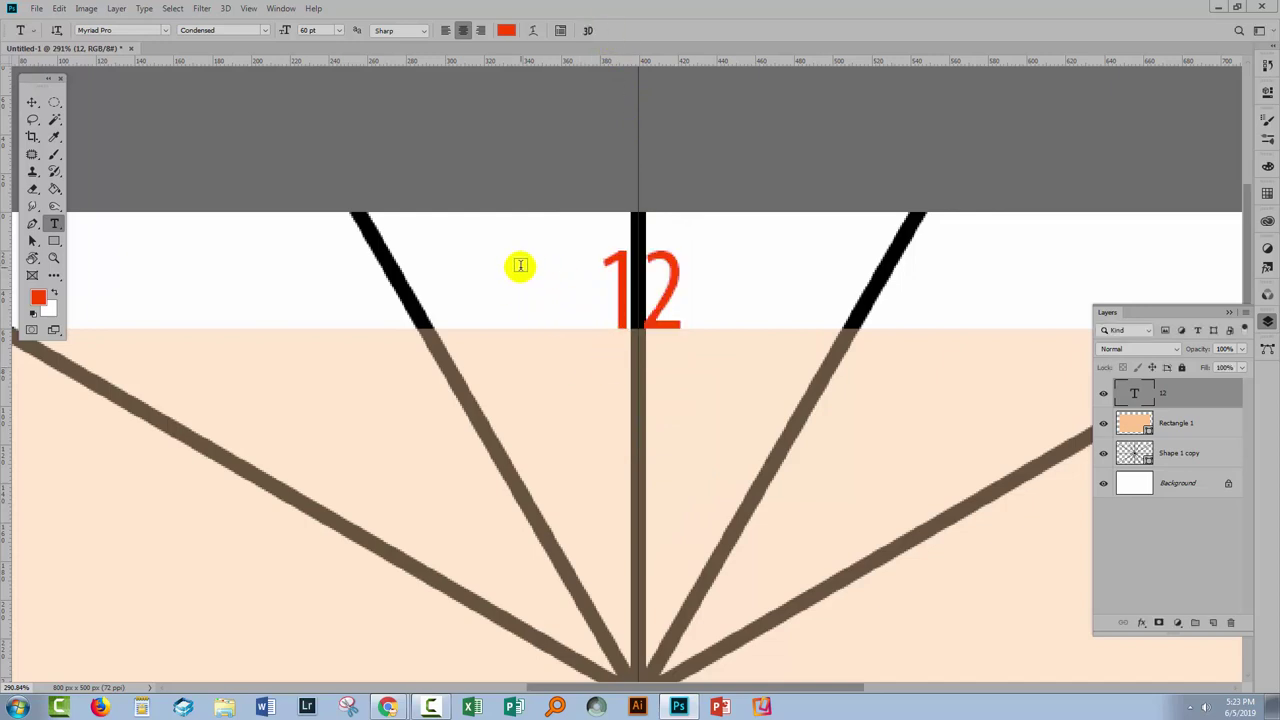
pyautogui.moveTo(771, 306); pyautogui.dragTo(568, 253)
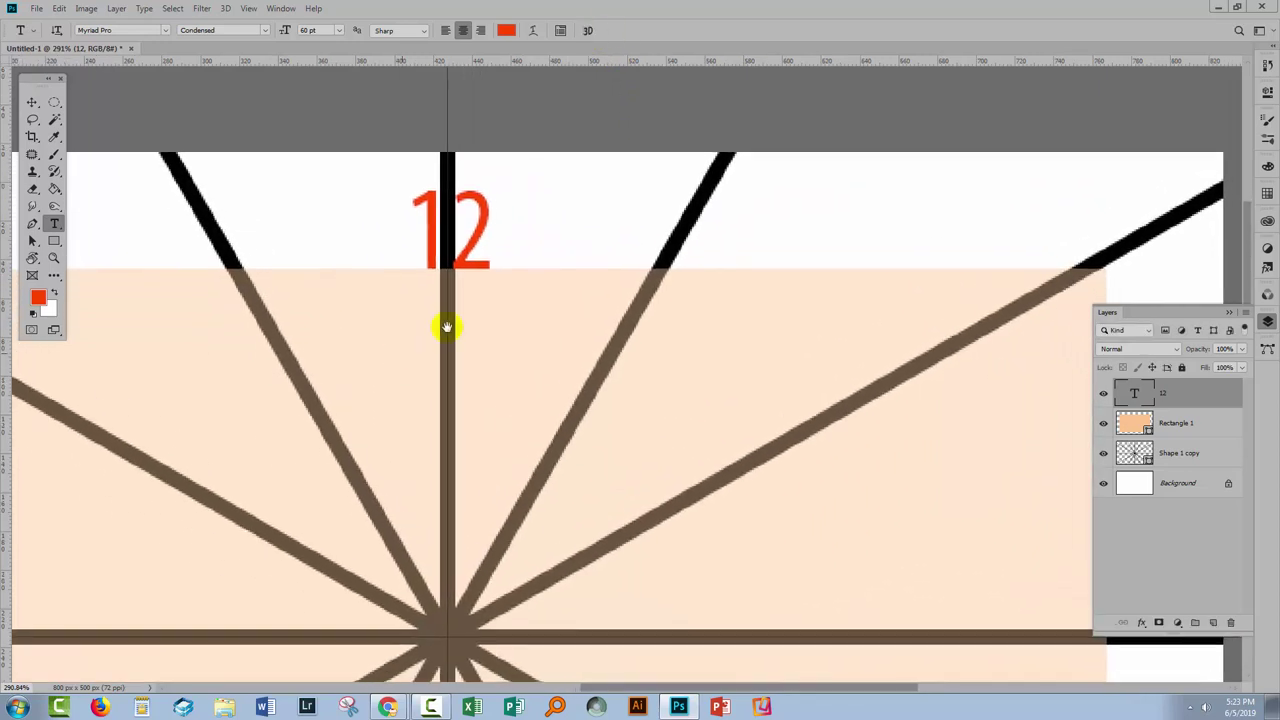
pyautogui.moveTo(428, 340); pyautogui.dragTo(340, 295)
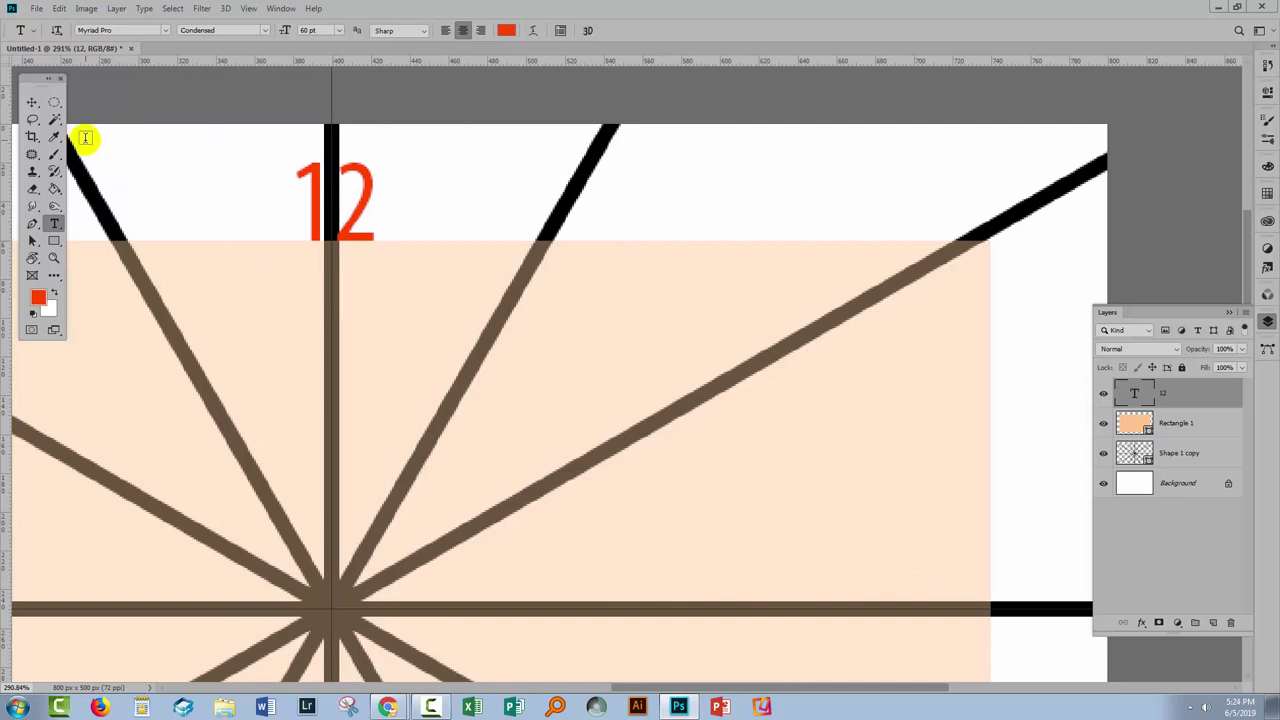
pyautogui.click(31, 103)
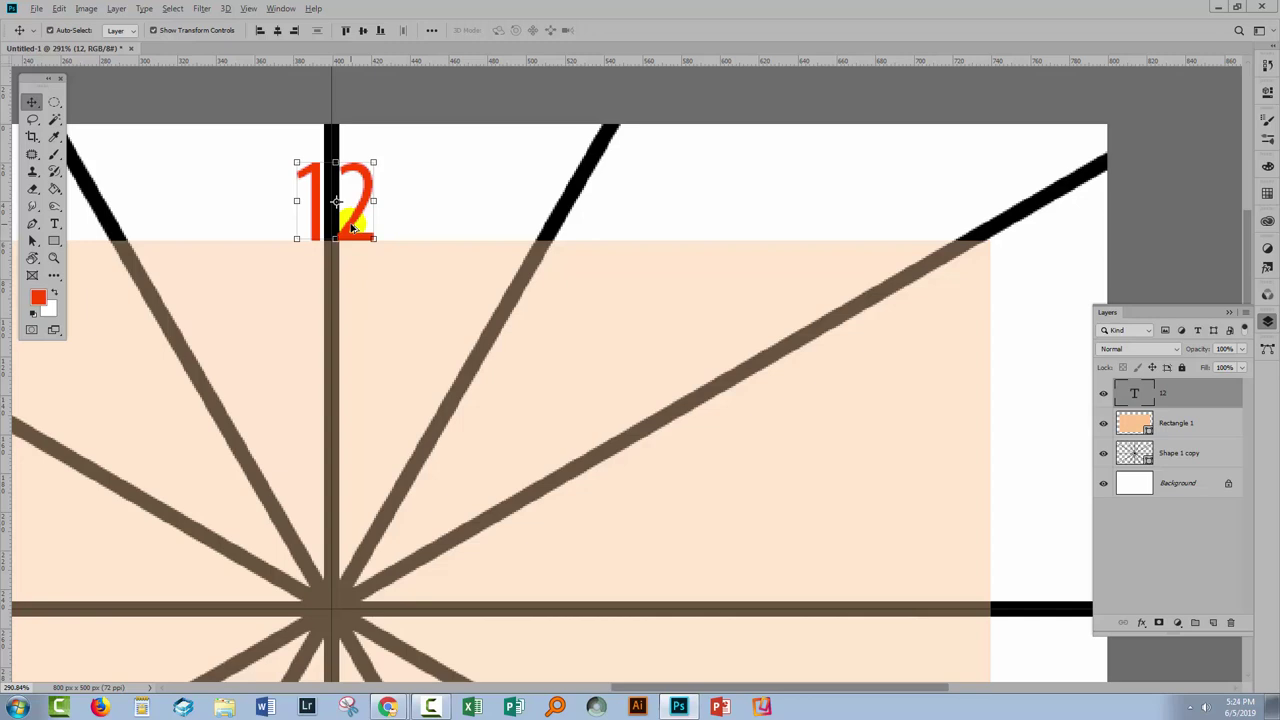
# Duplicate the 12 onto the next line right and edit it down to '1'.
pyautogui.moveTo(352, 228); pyautogui.dragTo(575, 228)
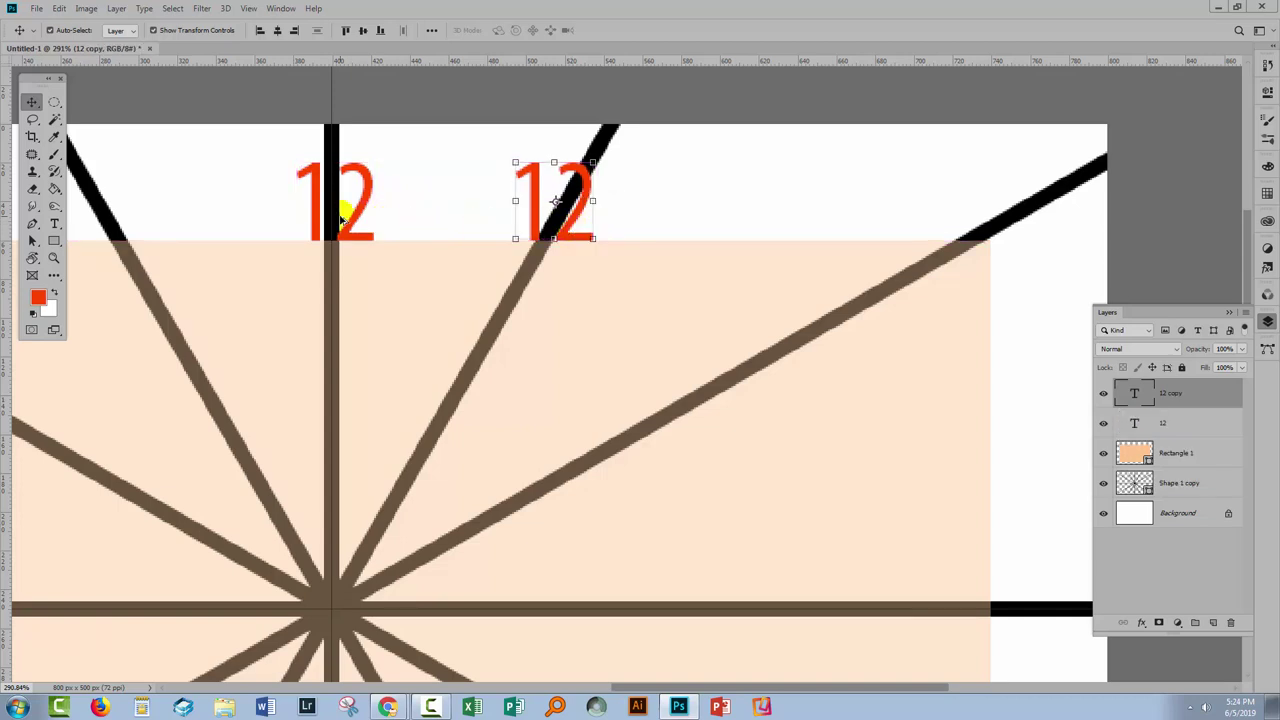
pyautogui.click(57, 221)
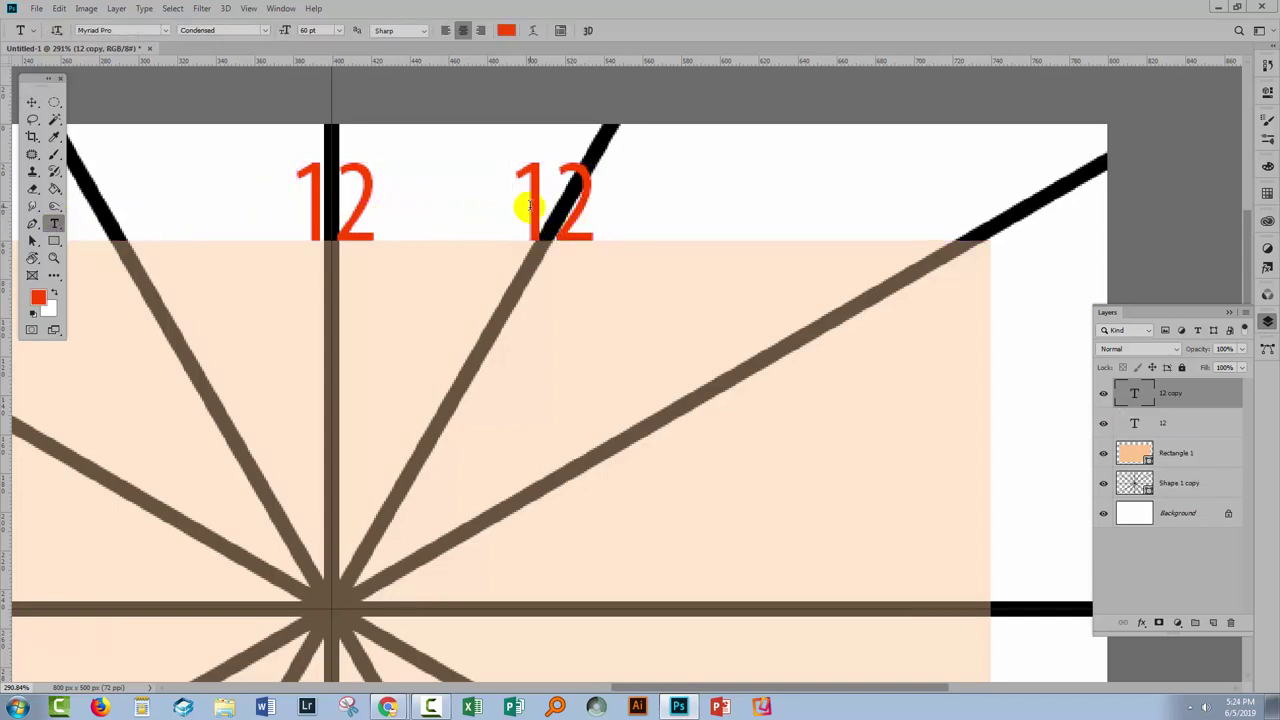
pyautogui.click(548, 205)
pyautogui.moveTo(548, 205); pyautogui.dragTo(577, 205)
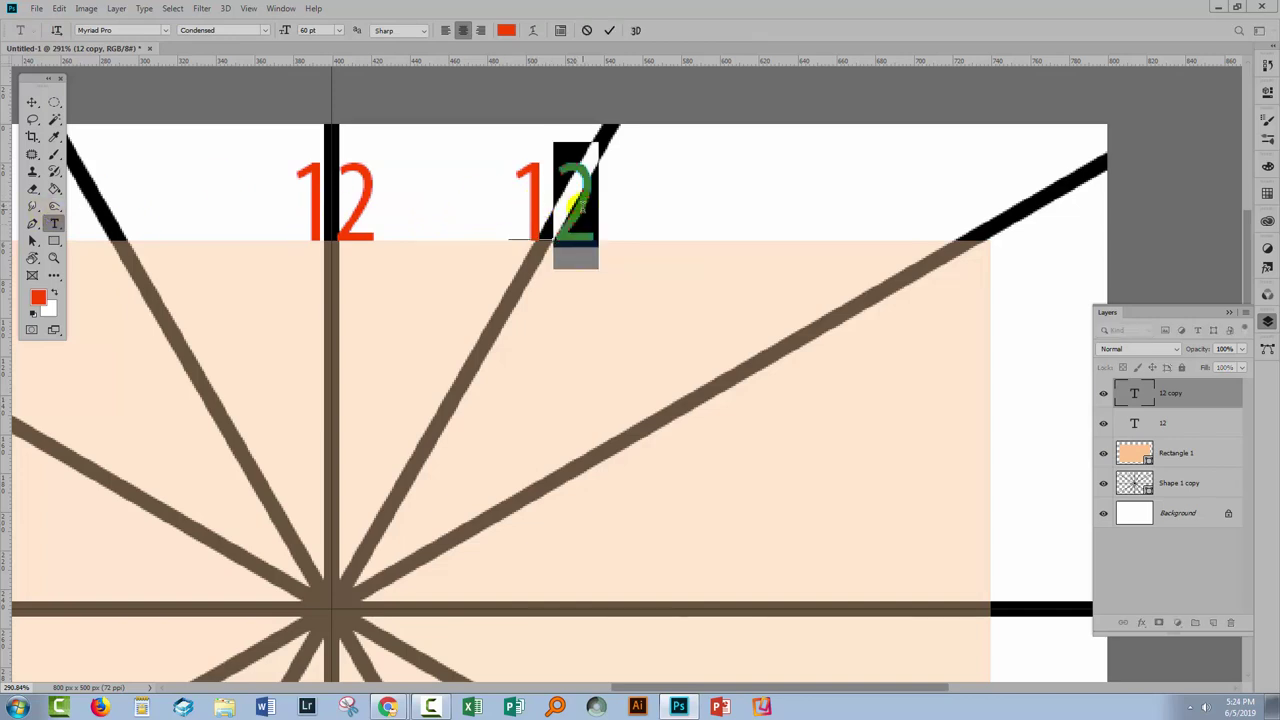
pyautogui.press('BackSpace')
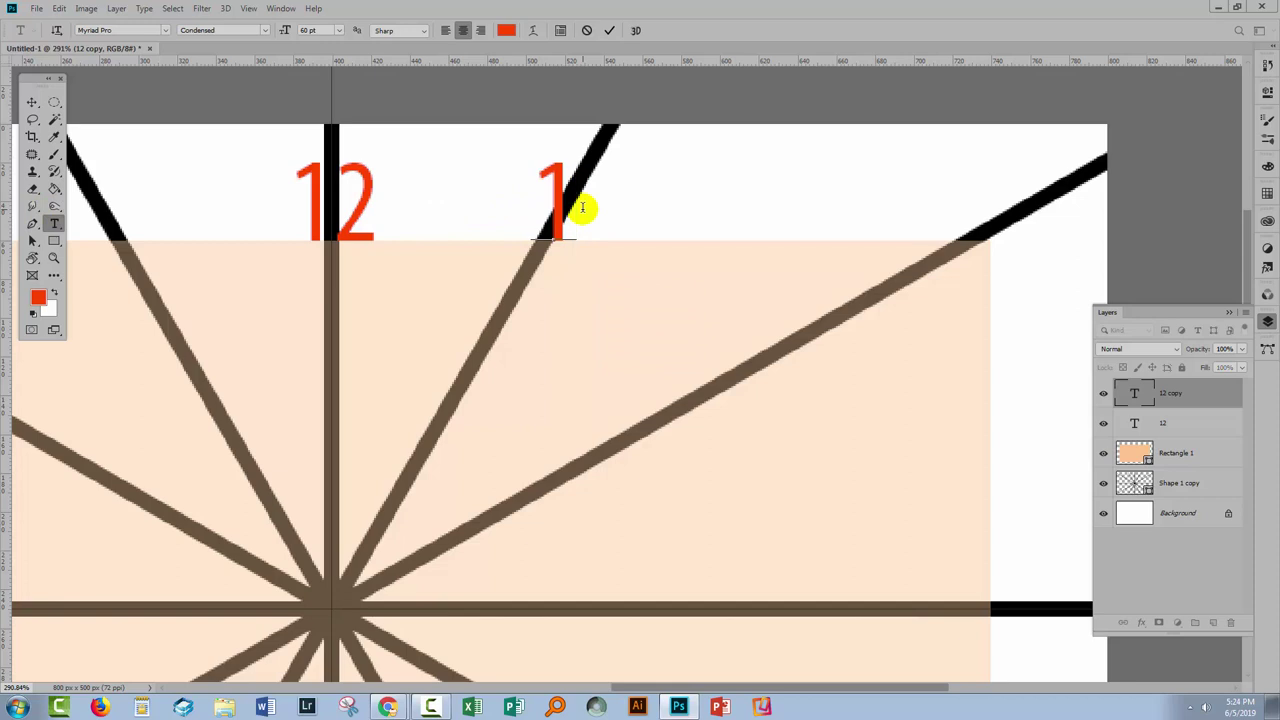
pyautogui.click(609, 30)
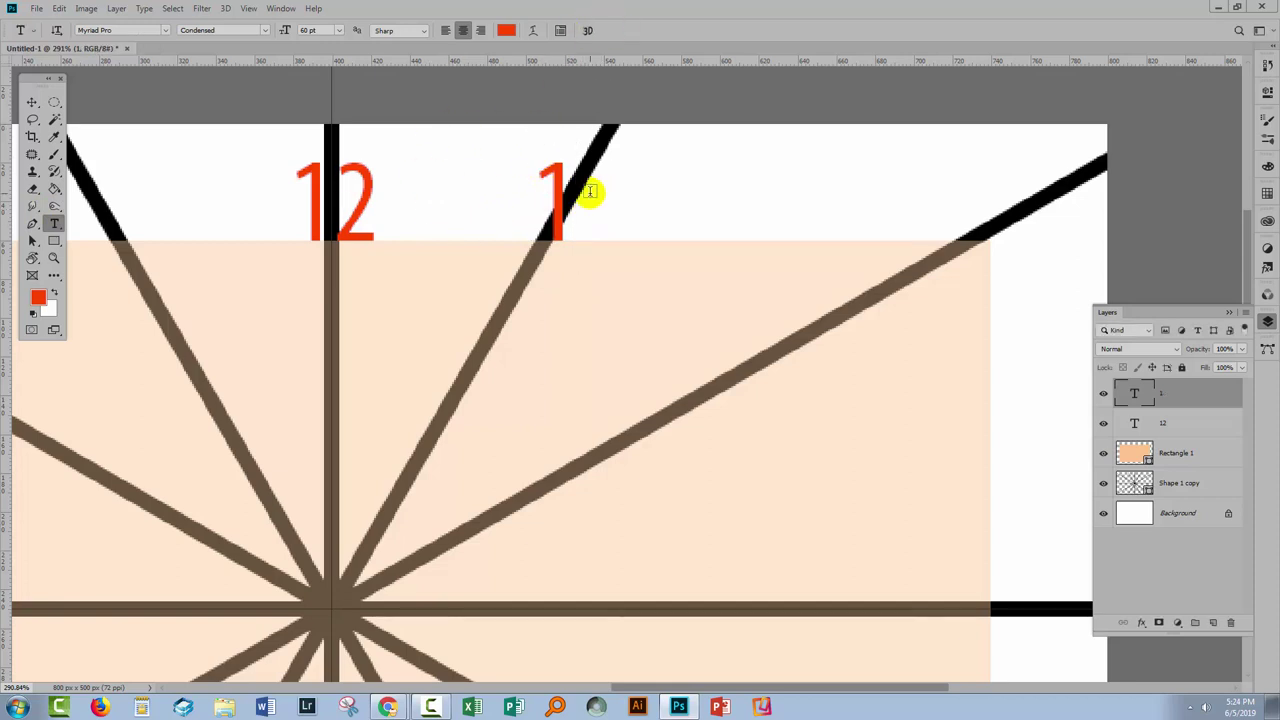
# Copy the 1 onto the 2 o'clock line and change it to '2'.
pyautogui.click(31, 103)
pyautogui.click(562, 224)
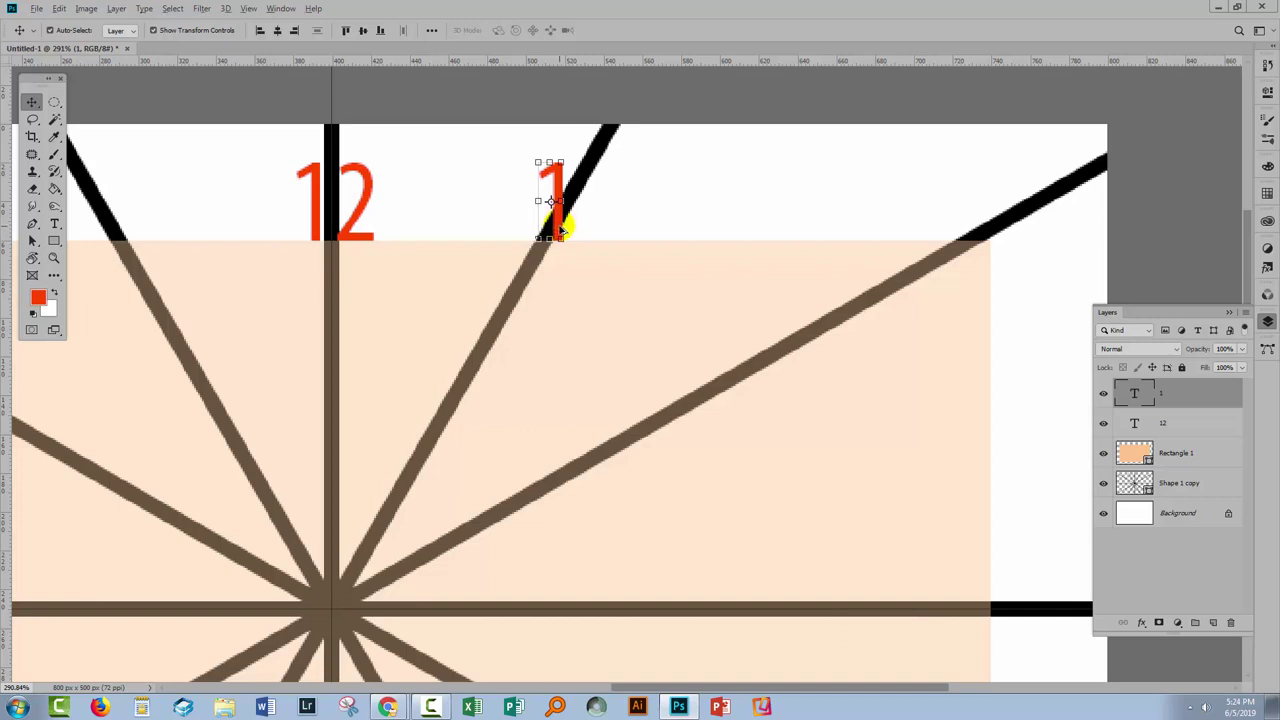
pyautogui.moveTo(562, 224); pyautogui.dragTo(999, 224)
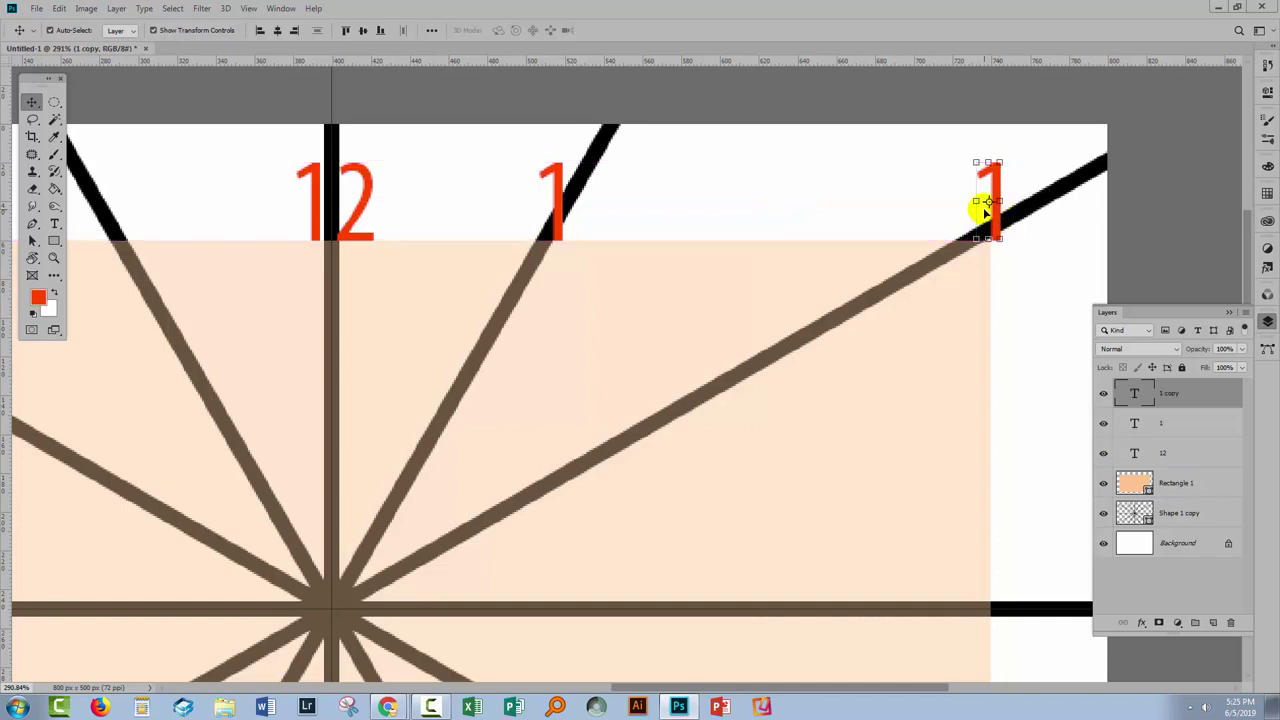
pyautogui.click(52, 223)
pyautogui.doubleClick(995, 196)
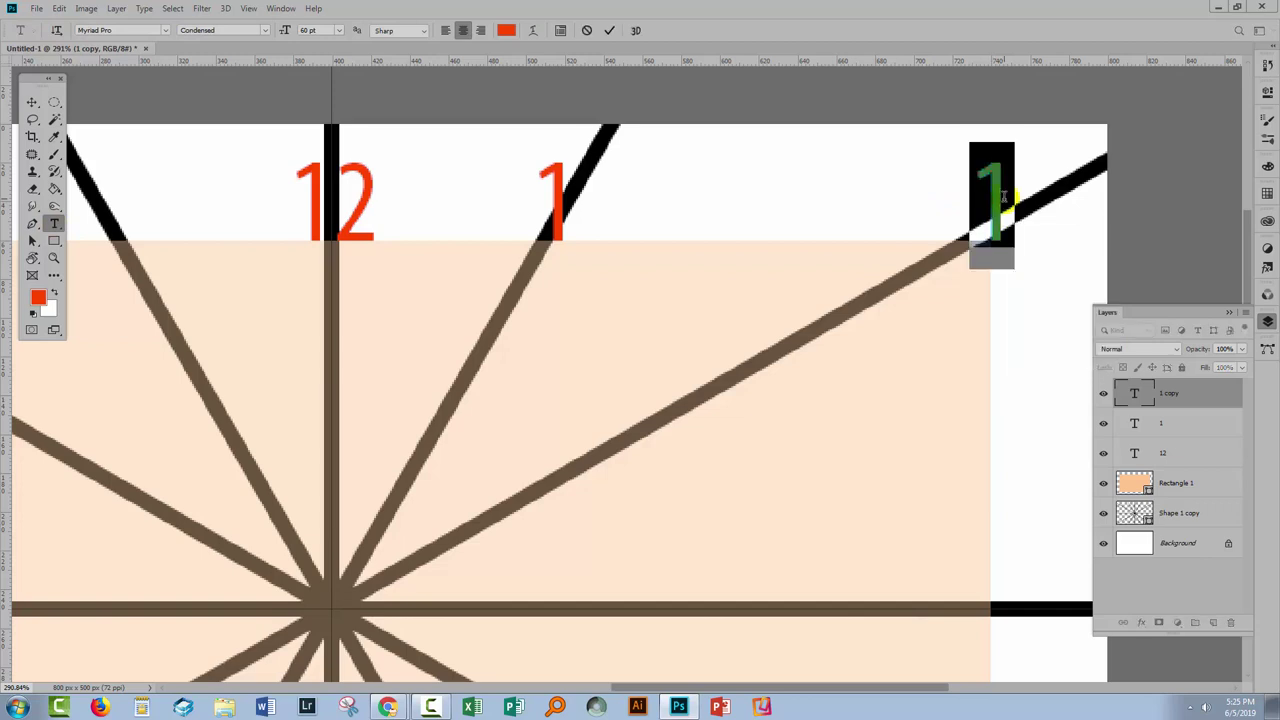
pyautogui.write('2')
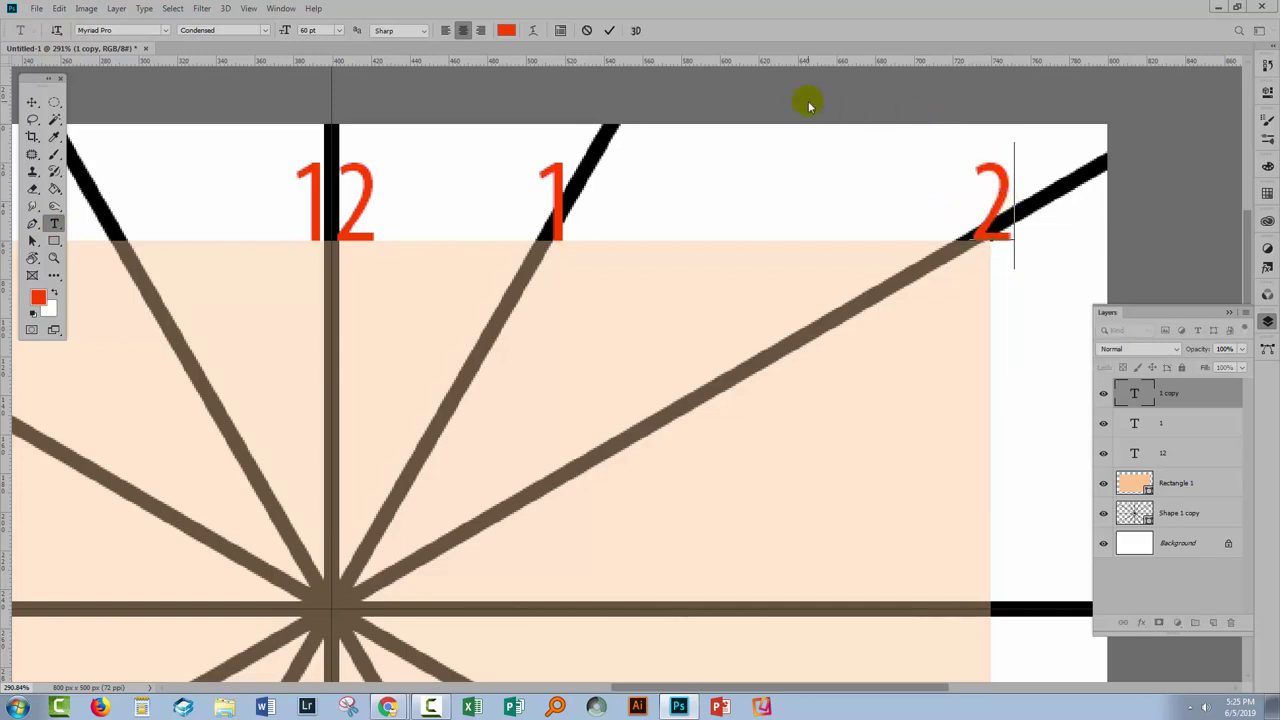
pyautogui.click(610, 31)
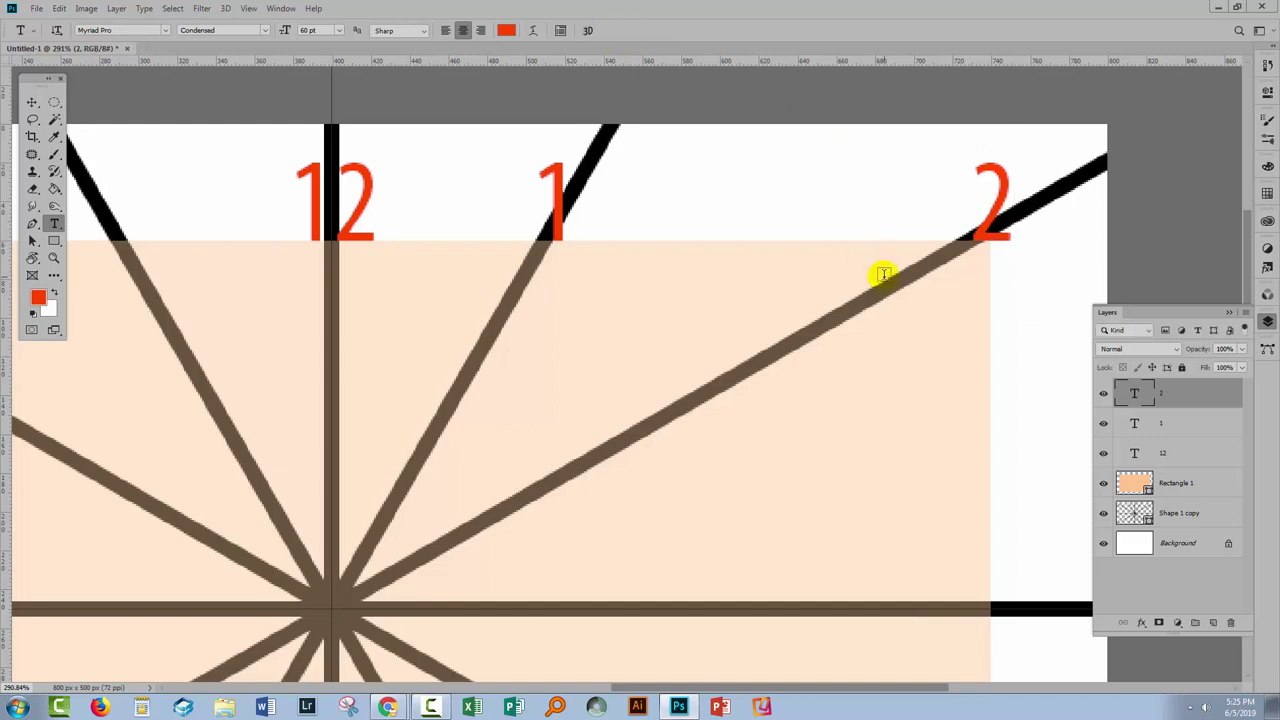
pyautogui.scroll(-2, 884, 300)
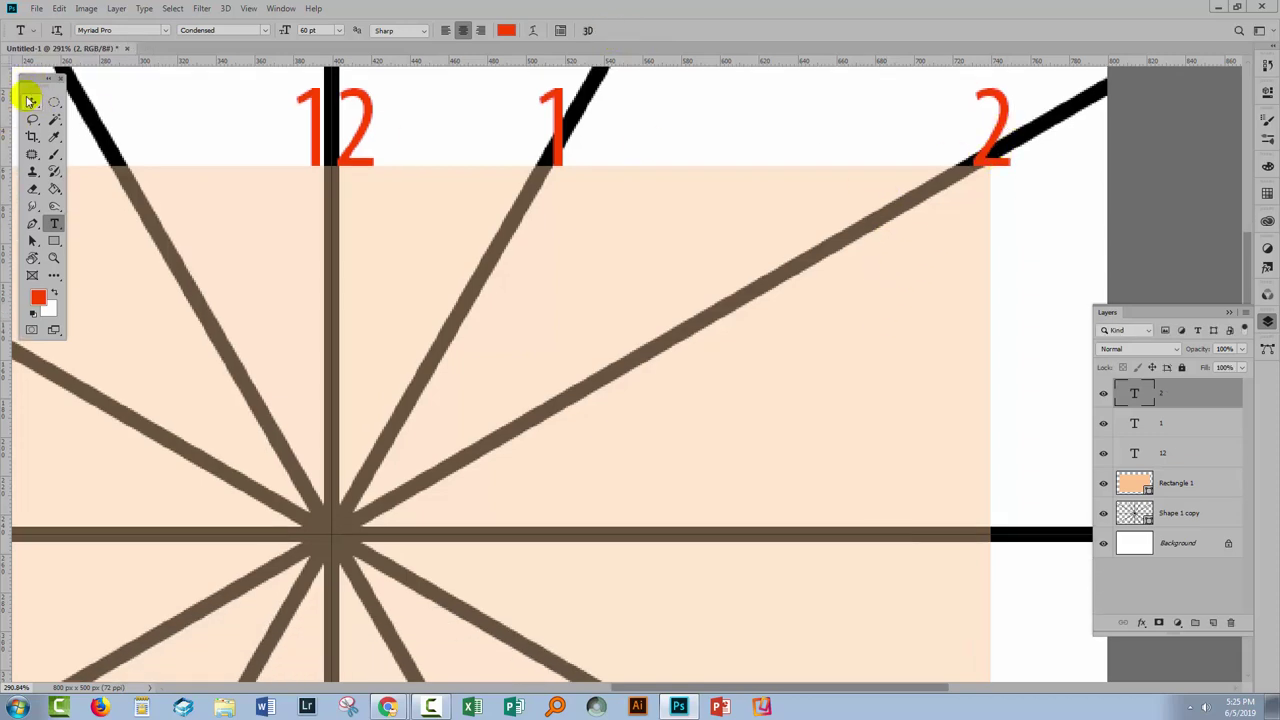
# Place a copy of the 2 at the right end of the horizontal line.
pyautogui.click(32, 102)
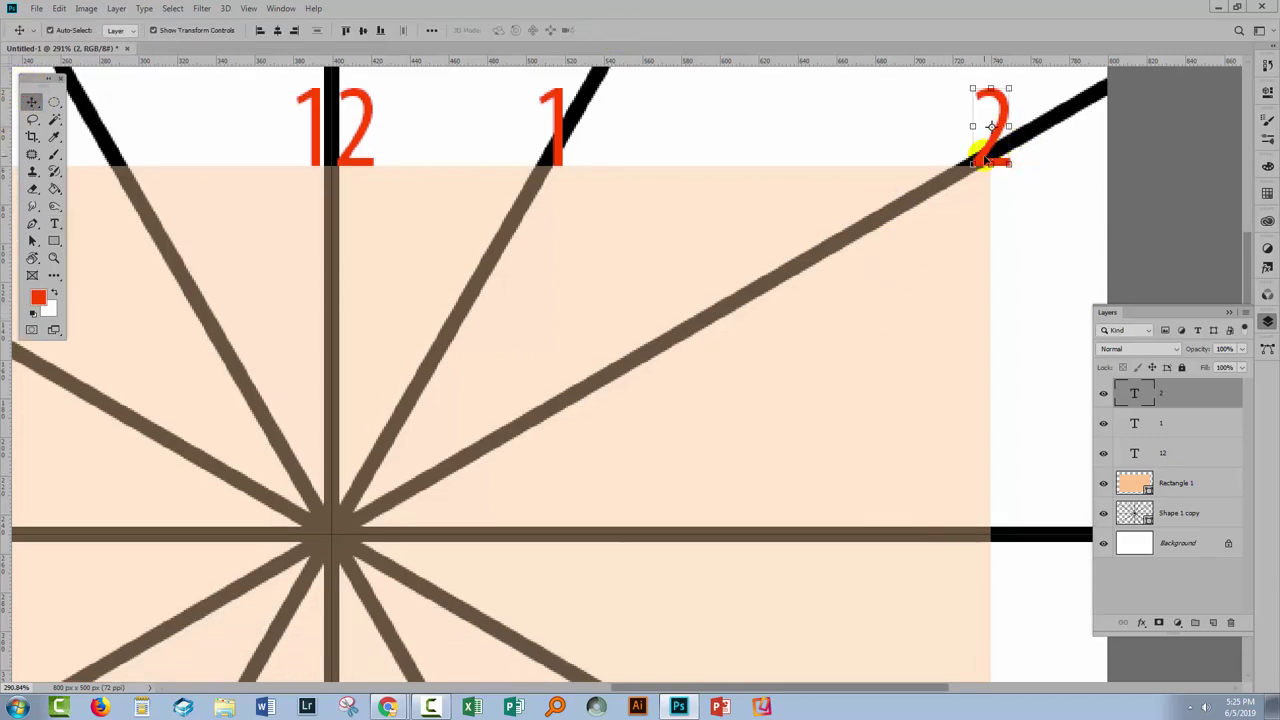
pyautogui.moveTo(986, 158); pyautogui.dragTo(1005, 200)
pyautogui.press('Up')
pyautogui.press('Up')
pyautogui.press('Up')
pyautogui.press('Up')
pyautogui.press('Up')
pyautogui.press('Up')
pyautogui.press('Up')
pyautogui.press('Up')
pyautogui.press('Up')
pyautogui.press('Up')
pyautogui.press('Up')
pyautogui.press('Up')
pyautogui.press('Up')
pyautogui.press('Left')
pyautogui.press('Left')
pyautogui.press('Left')
pyautogui.press('Left')
pyautogui.press('Left')
pyautogui.press('Left')
pyautogui.press('Left')
pyautogui.press('Left')
pyautogui.moveTo(985, 150); pyautogui.dragTo(997, 560)
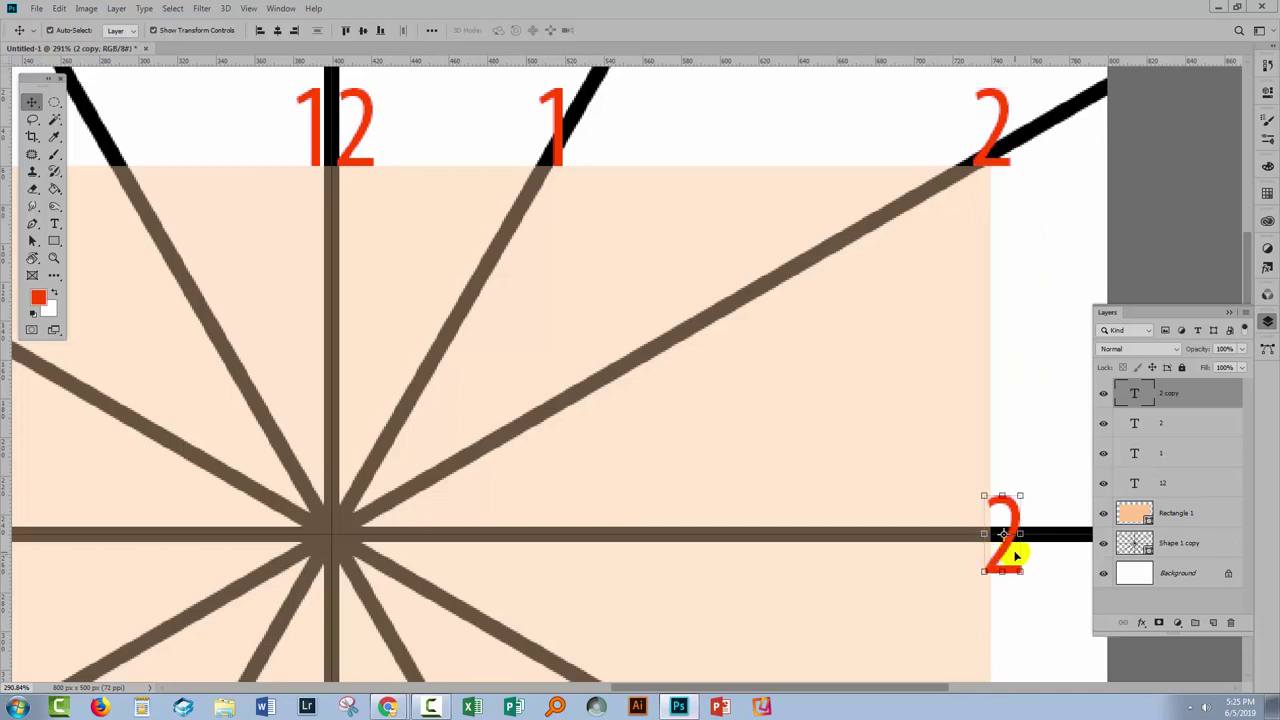
# Change the copy to '3' and nudge it slightly right onto the line end.
pyautogui.press('t')
pyautogui.doubleClick(1006, 549)
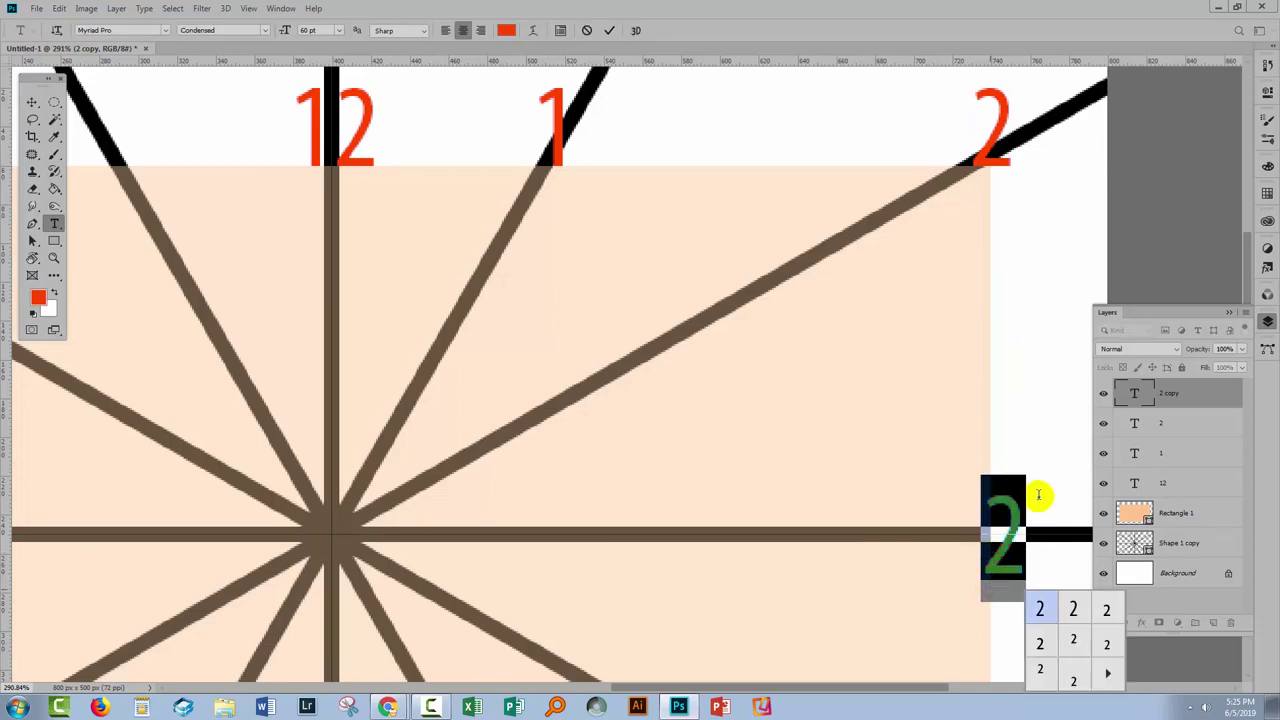
pyautogui.write('3')
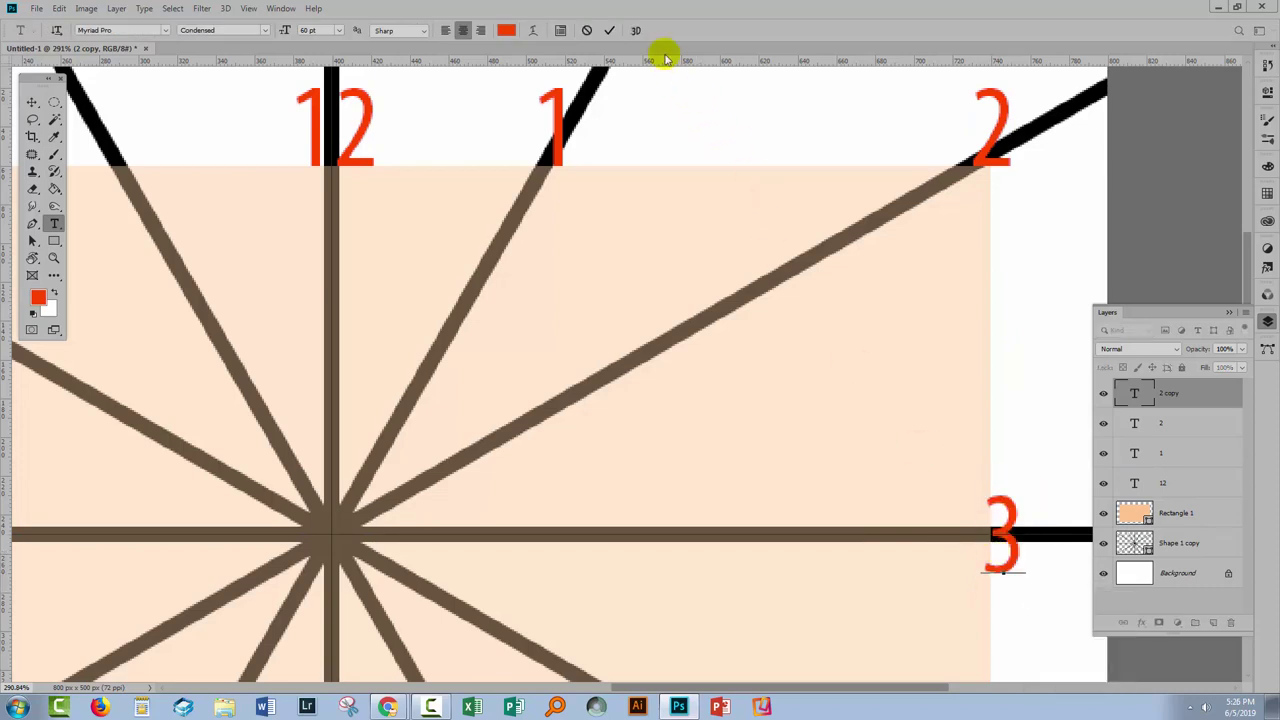
pyautogui.click(609, 30)
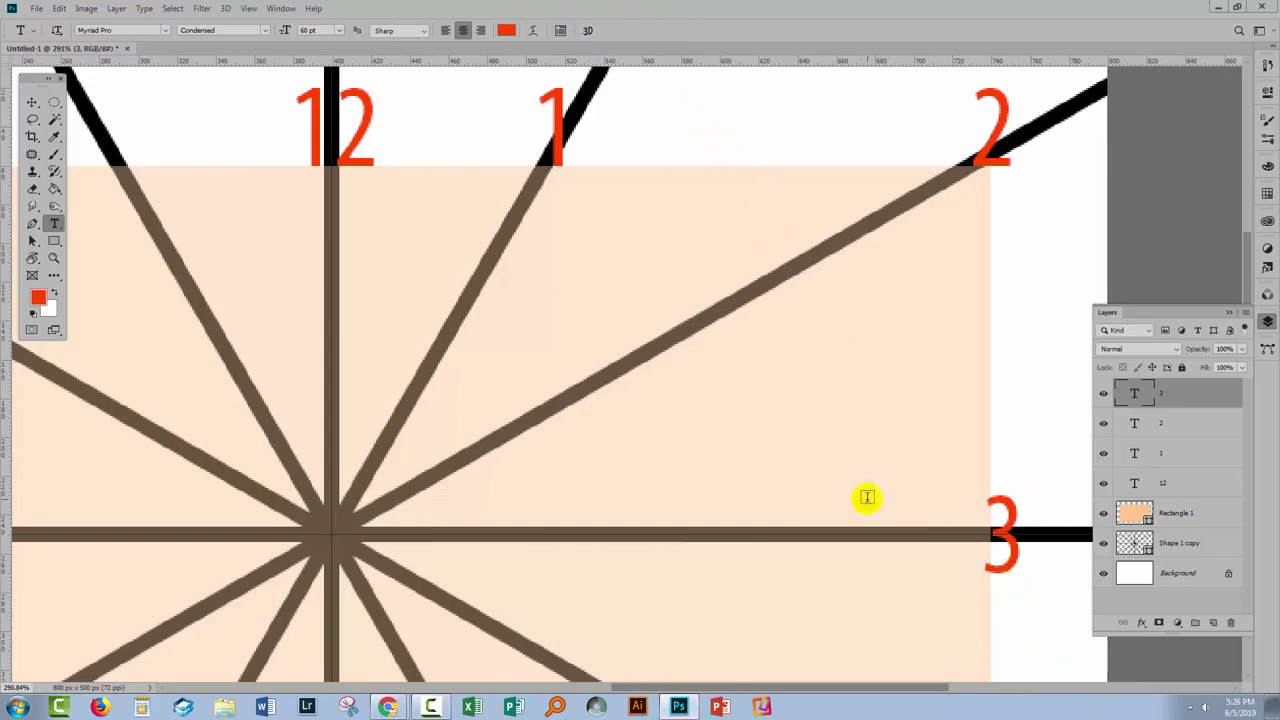
pyautogui.click(31, 103)
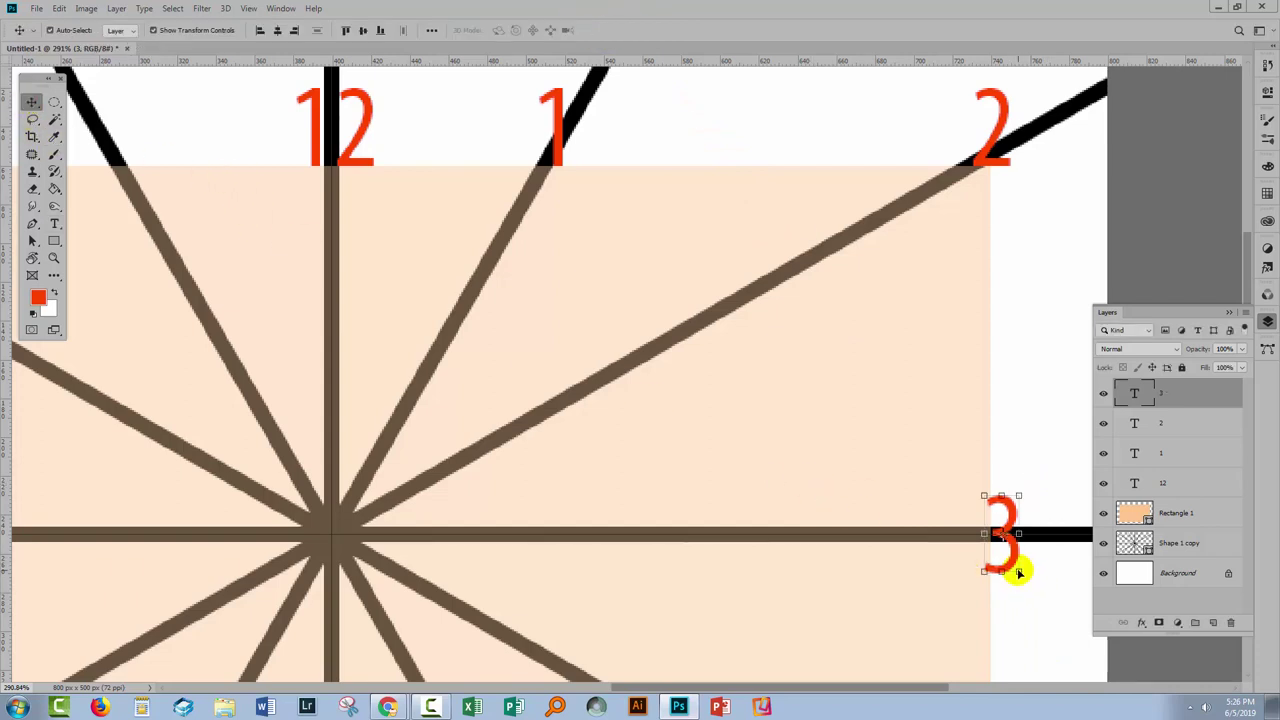
pyautogui.moveTo(1012, 566); pyautogui.dragTo(1016, 566)
pyautogui.moveTo(1026, 634); pyautogui.dragTo(278, 530)
# Turn copied numbers into 4, 5, 6 and 7 at the lower spoke ends.
pyautogui.doubleClick(910, 505)
pyautogui.write('4')
pyautogui.doubleClick(466, 510)
pyautogui.write('5')
pyautogui.click(32, 102)
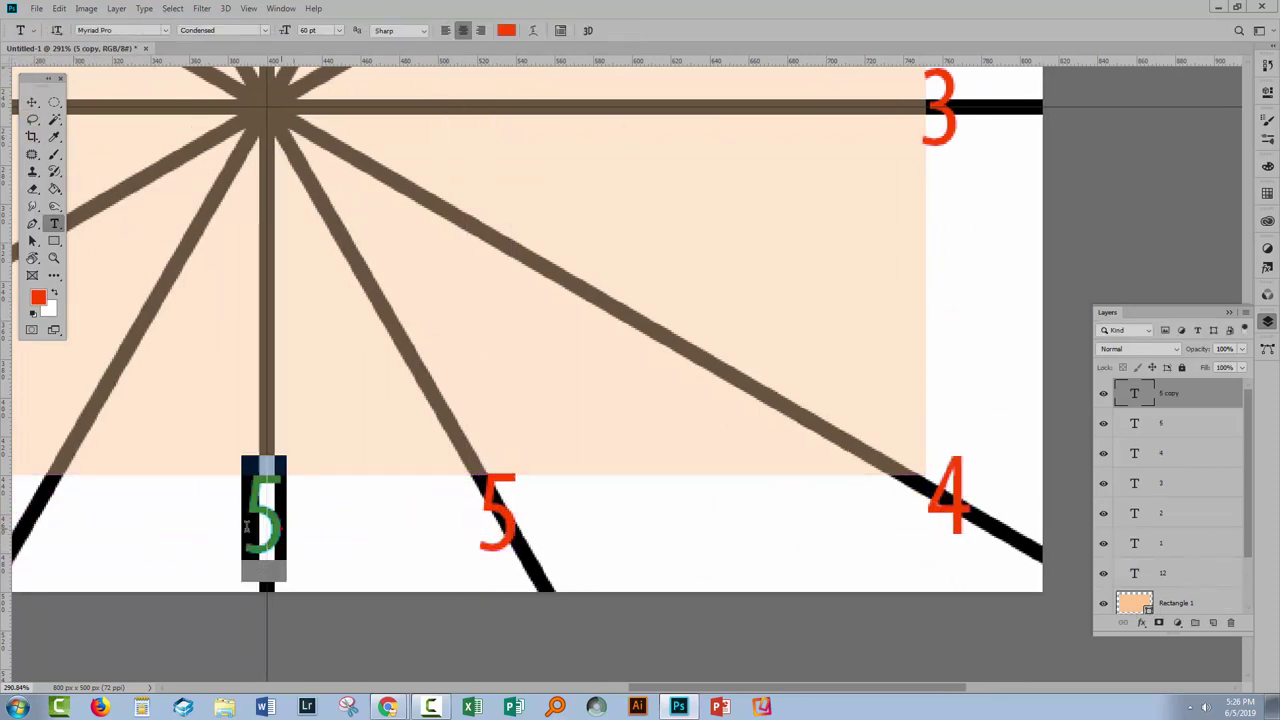
pyautogui.write('6')
pyautogui.moveTo(251, 528); pyautogui.dragTo(110, 520)
pyautogui.doubleClick(548, 515)
pyautogui.write('7')
pyautogui.click(32, 102)
# Make the 8, then copy it to the horizontal line's left end as 9.
pyautogui.doubleClick(110, 517)
pyautogui.write('8')
pyautogui.click(32, 102)
pyautogui.moveTo(366, 374); pyautogui.dragTo(739, 511)
pyautogui.moveTo(480, 650); pyautogui.dragTo(480, 258)
pyautogui.doubleClick(479, 256)
pyautogui.write('9')
pyautogui.click(32, 102)
# Copy the 9 onto the upper-left lines as 10 and 11, then zoom to fit.
pyautogui.moveTo(480, 200); pyautogui.dragTo(907, 195)
pyautogui.click(54, 223)
pyautogui.doubleClick(413, 193)
pyautogui.write('10')
pyautogui.hotkey('ctrl', 'Return')
pyautogui.press('v')
pyautogui.press('t')
pyautogui.doubleClick(880, 175)
pyautogui.write('11')
pyautogui.hotkey('ctrl', '0')
pyautogui.click(31, 101)
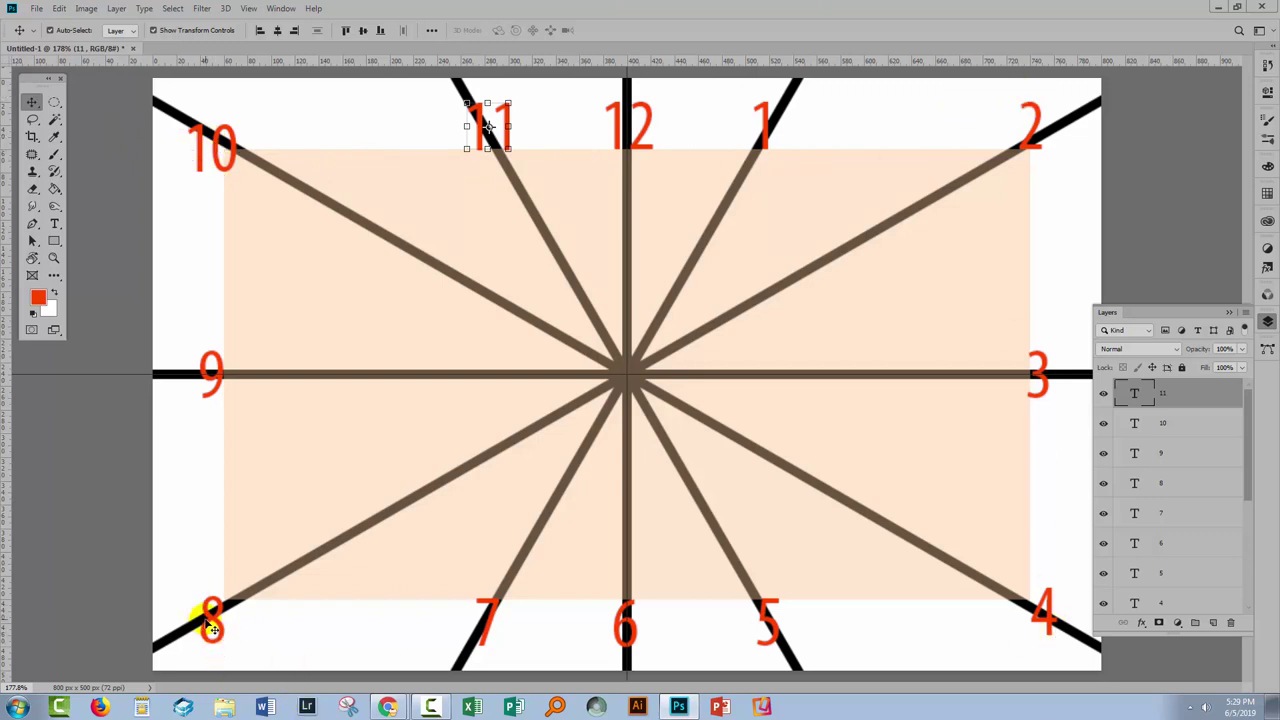
# Nudge the 8, 4 and 10 closer to the peach rectangle's corners.
pyautogui.moveTo(212, 628); pyautogui.dragTo(230, 598)
pyautogui.click(1056, 626)
pyautogui.moveTo(1056, 626); pyautogui.dragTo(1024, 599)
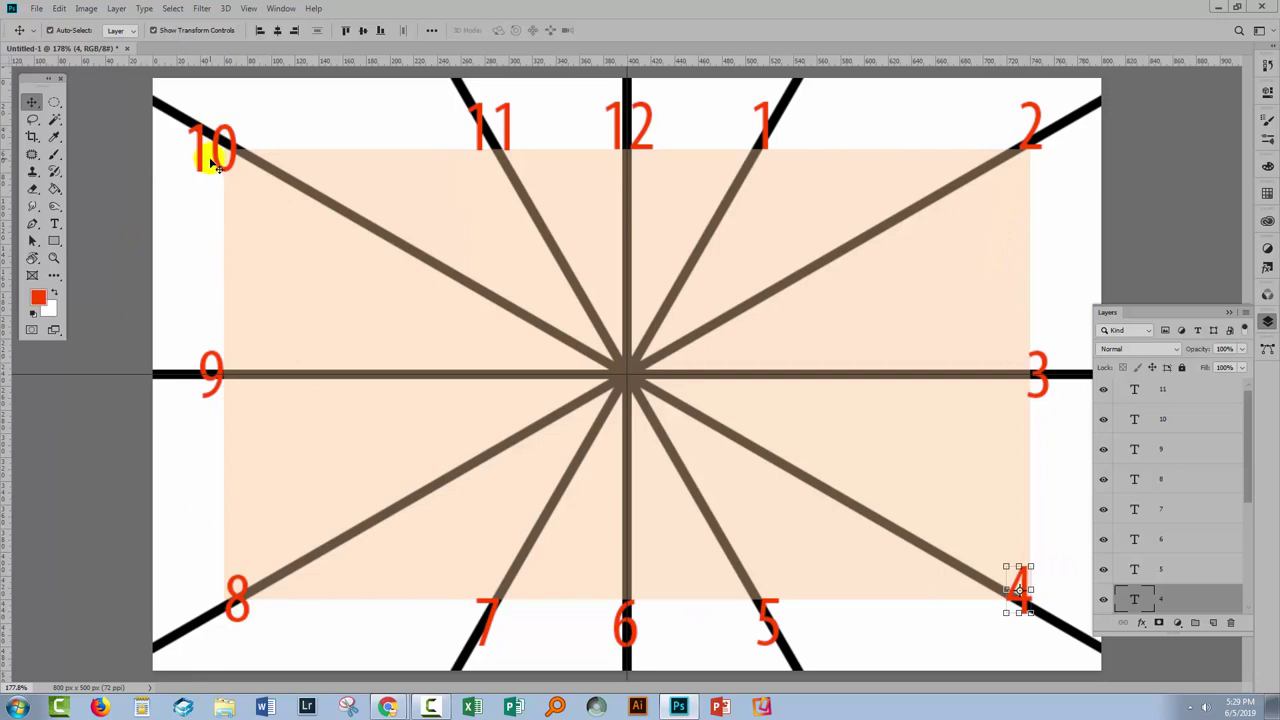
pyautogui.moveTo(218, 168)
pyautogui.mouseDown()
pyautogui.moveTo(212, 157)
pyautogui.moveTo(230, 155)
pyautogui.mouseUp()
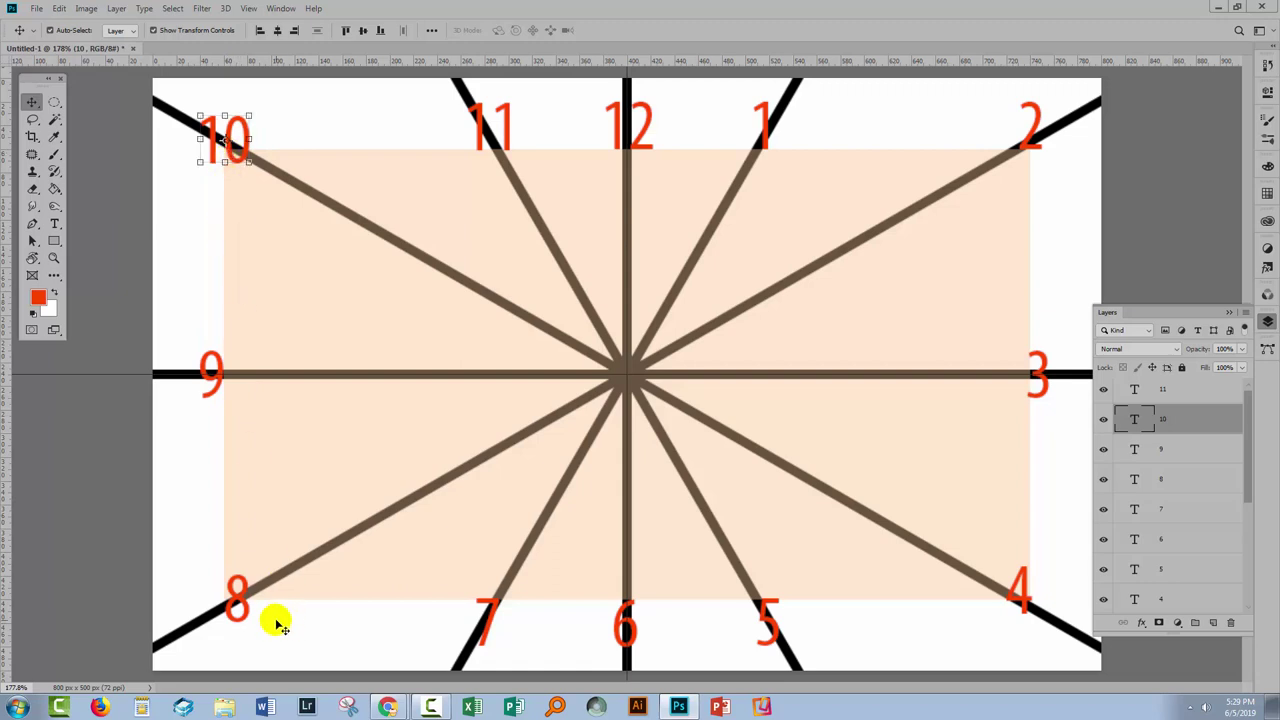
# Centre the 10 and 8 on one vertical axis, aligning to the selection.
pyautogui.keyDown('shift'); pyautogui.click(240, 605); pyautogui.keyUp('shift')
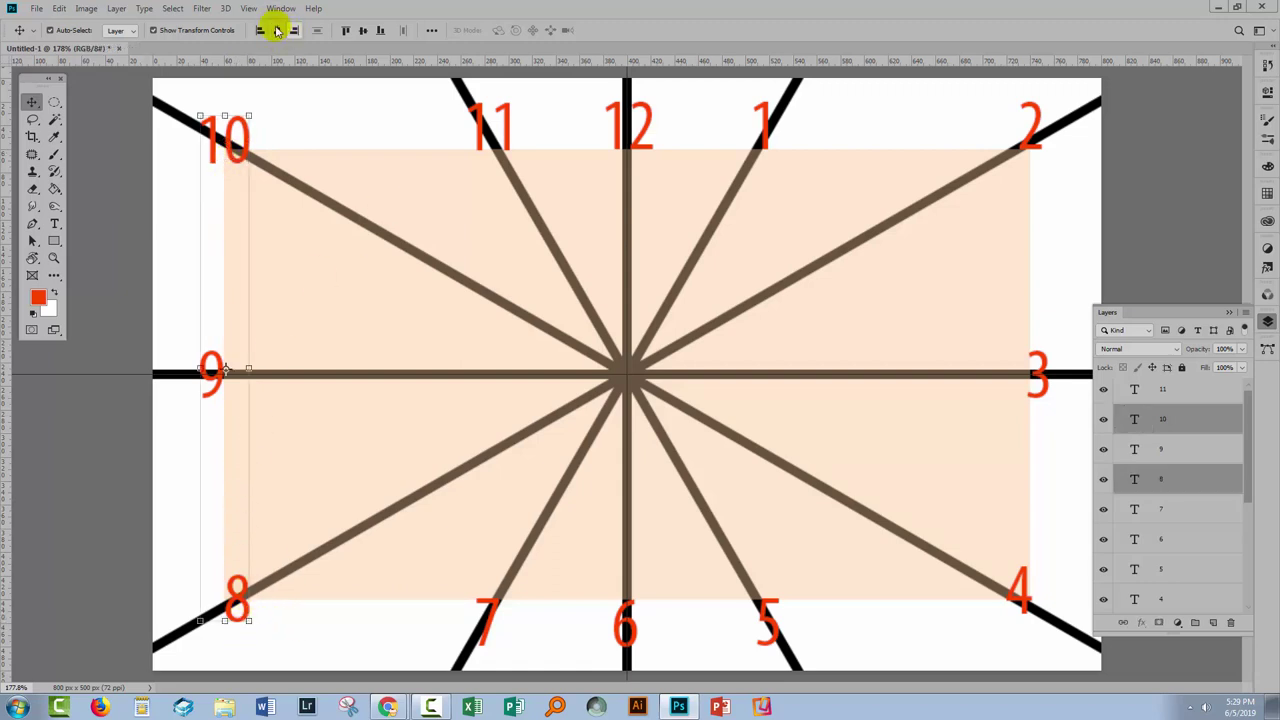
pyautogui.click(431, 30)
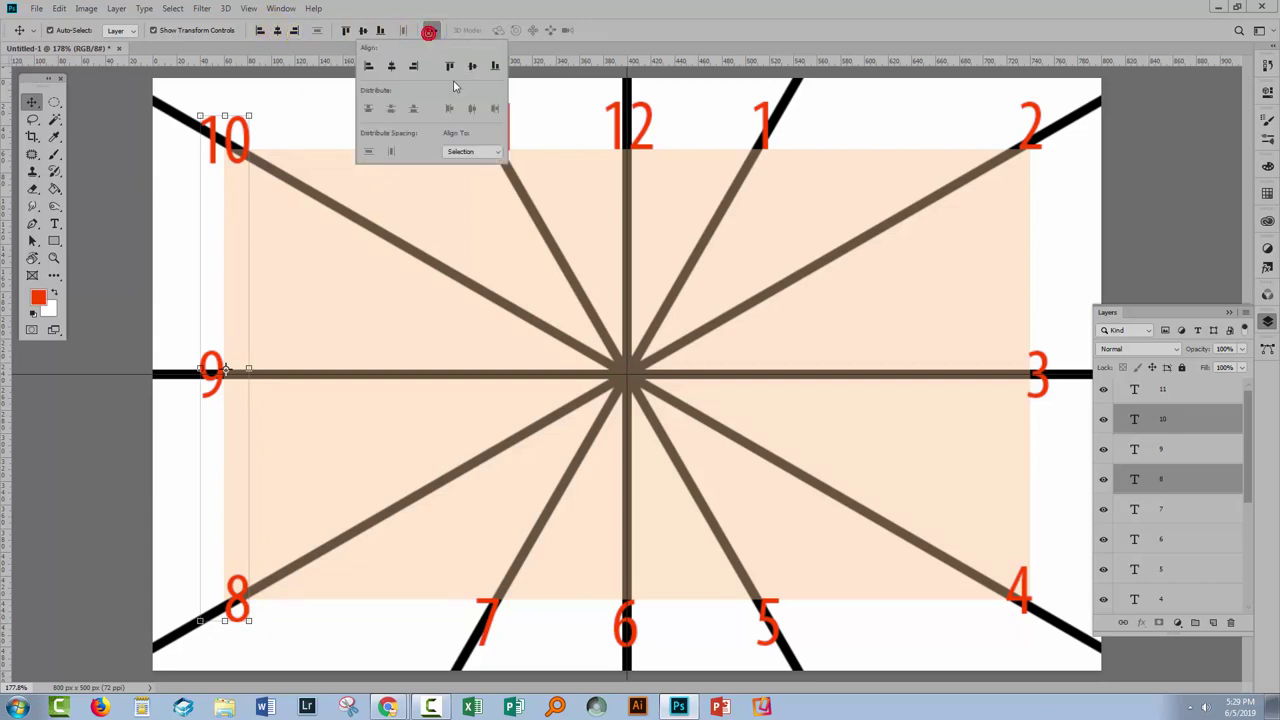
pyautogui.click(456, 153)
pyautogui.click(458, 163)
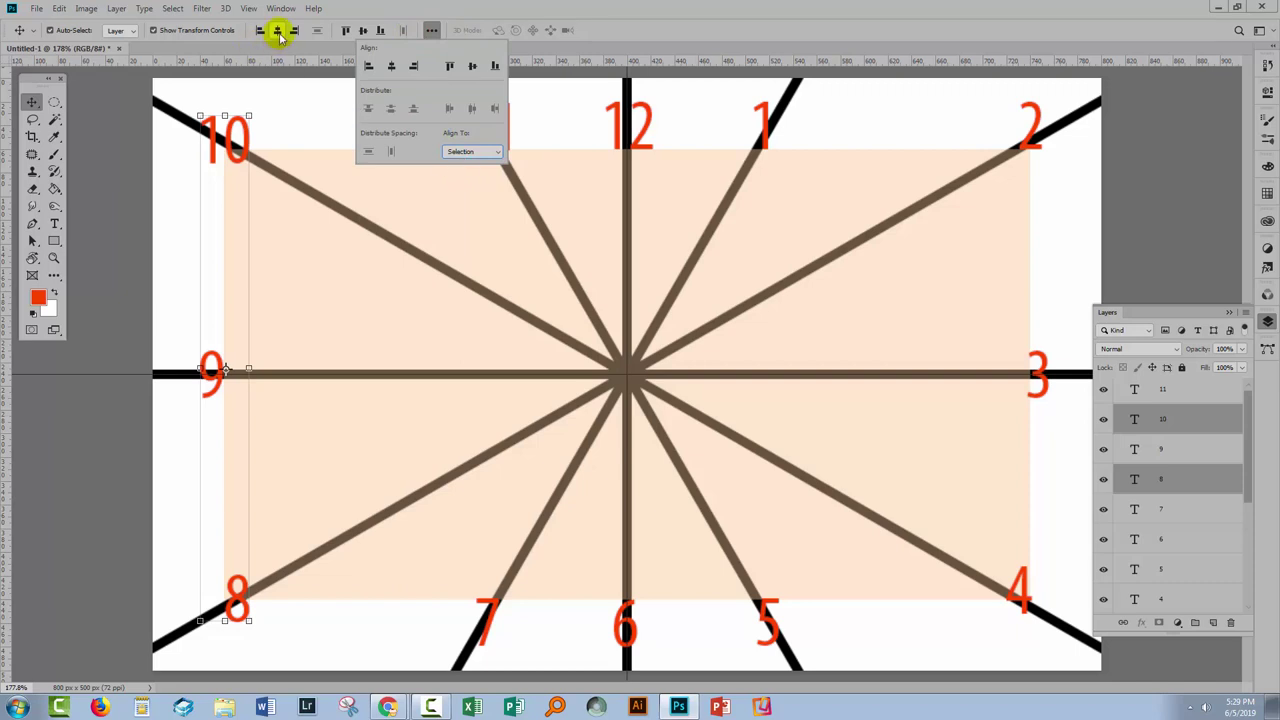
pyautogui.click(277, 31)
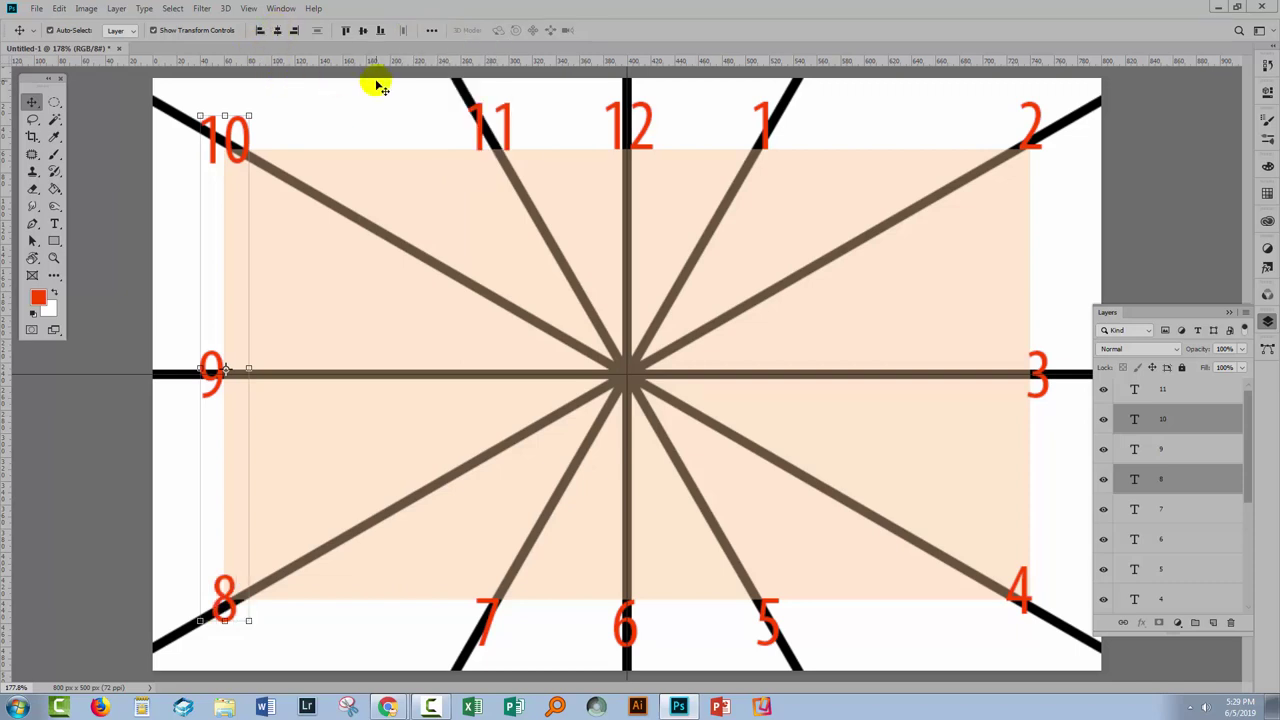
# Move the 2 down its line and centre it directly above the 4.
pyautogui.click(1028, 139)
pyautogui.click(1029, 138)
pyautogui.moveTo(1031, 125); pyautogui.dragTo(1022, 163)
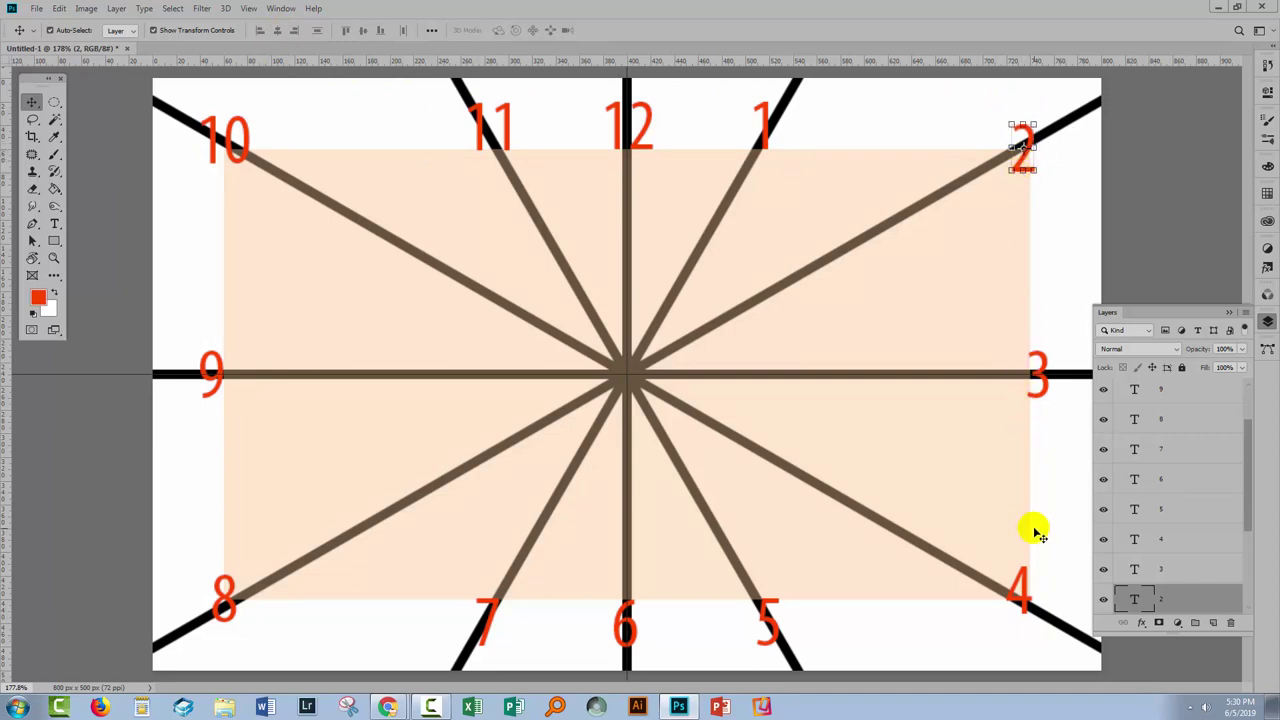
pyautogui.keyDown('shift'); pyautogui.click(1018, 600); pyautogui.keyUp('shift')
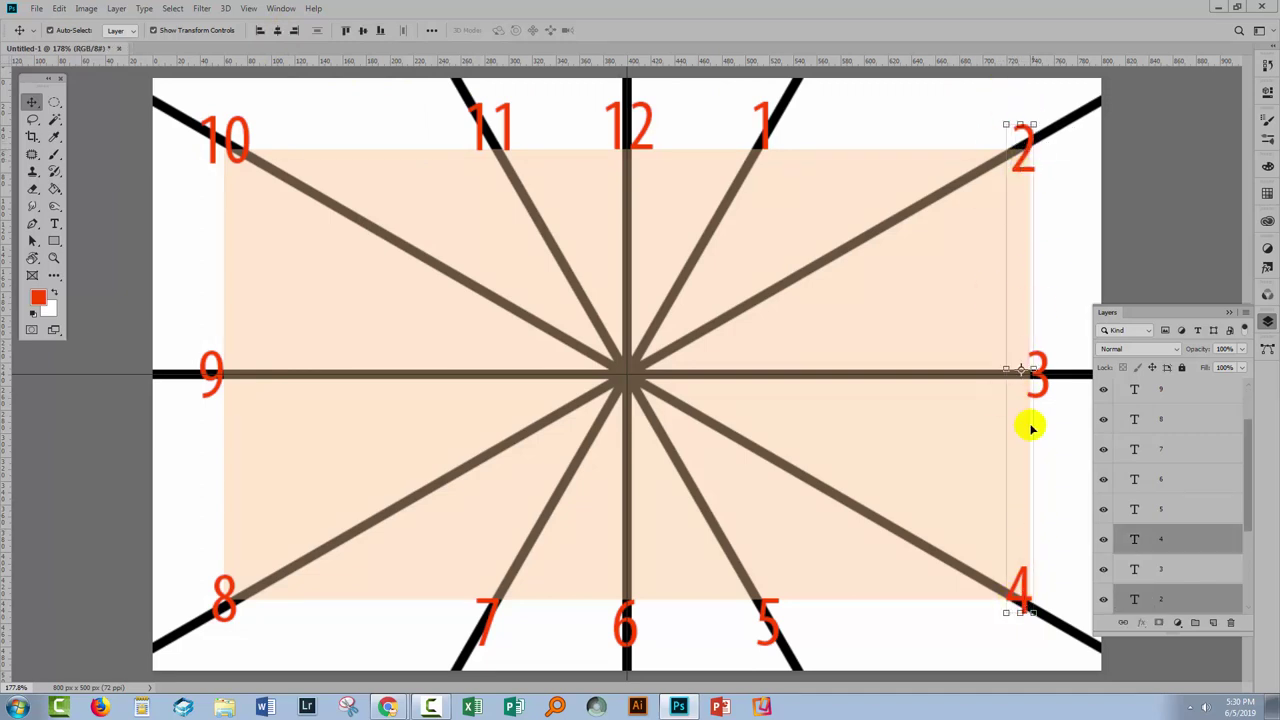
pyautogui.click(278, 32)
# Level the 10 with the 2 and the 8 with the 4.
pyautogui.click(236, 163)
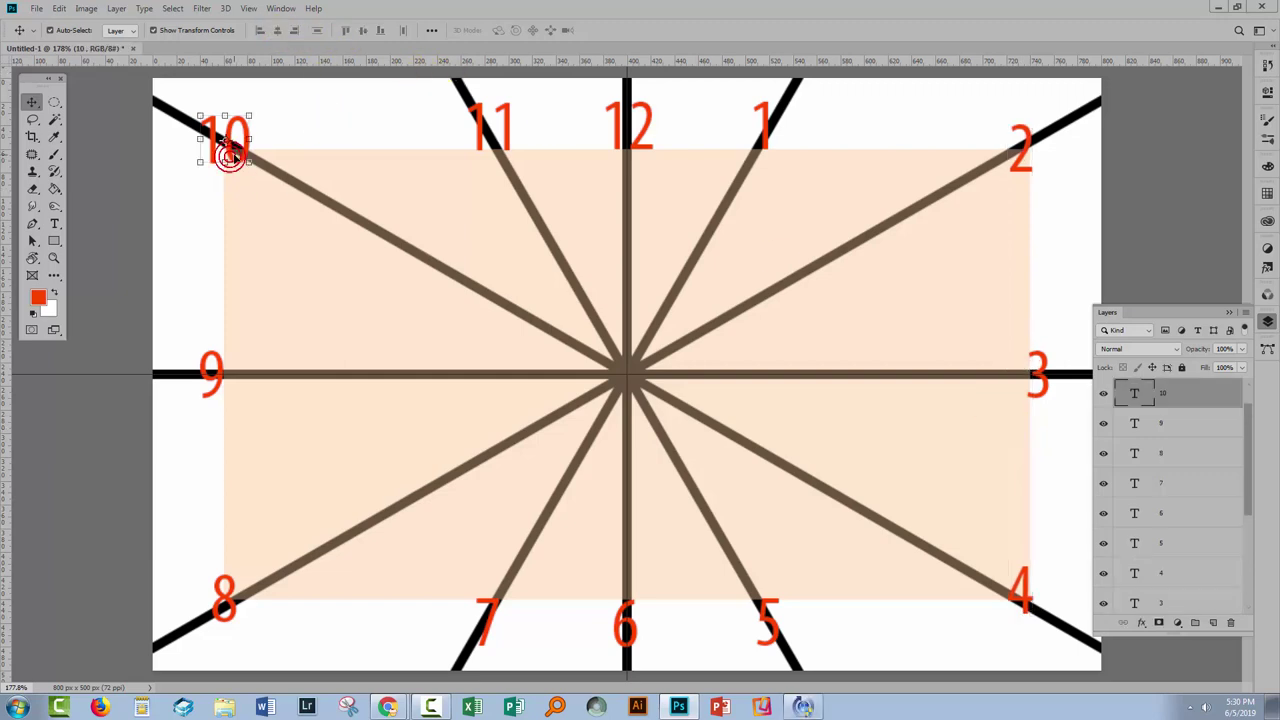
pyautogui.keyDown('shift'); pyautogui.click(1031, 157); pyautogui.keyUp('shift')
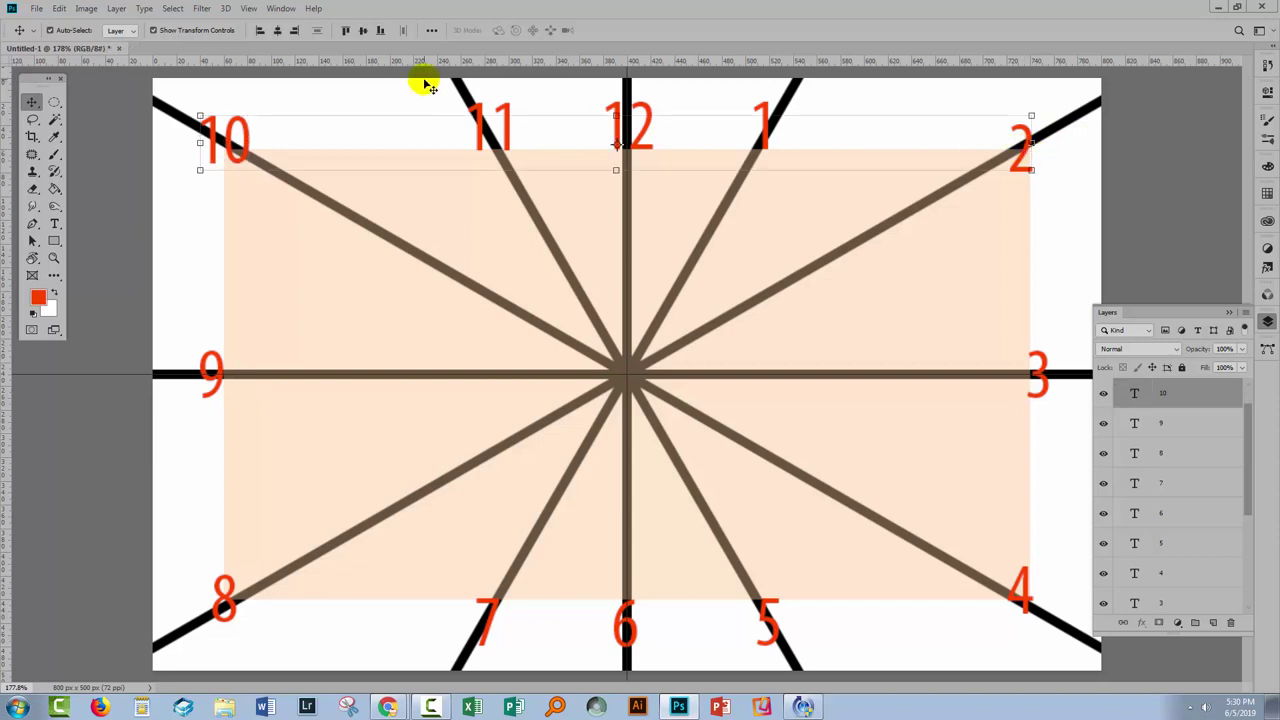
pyautogui.click(363, 32)
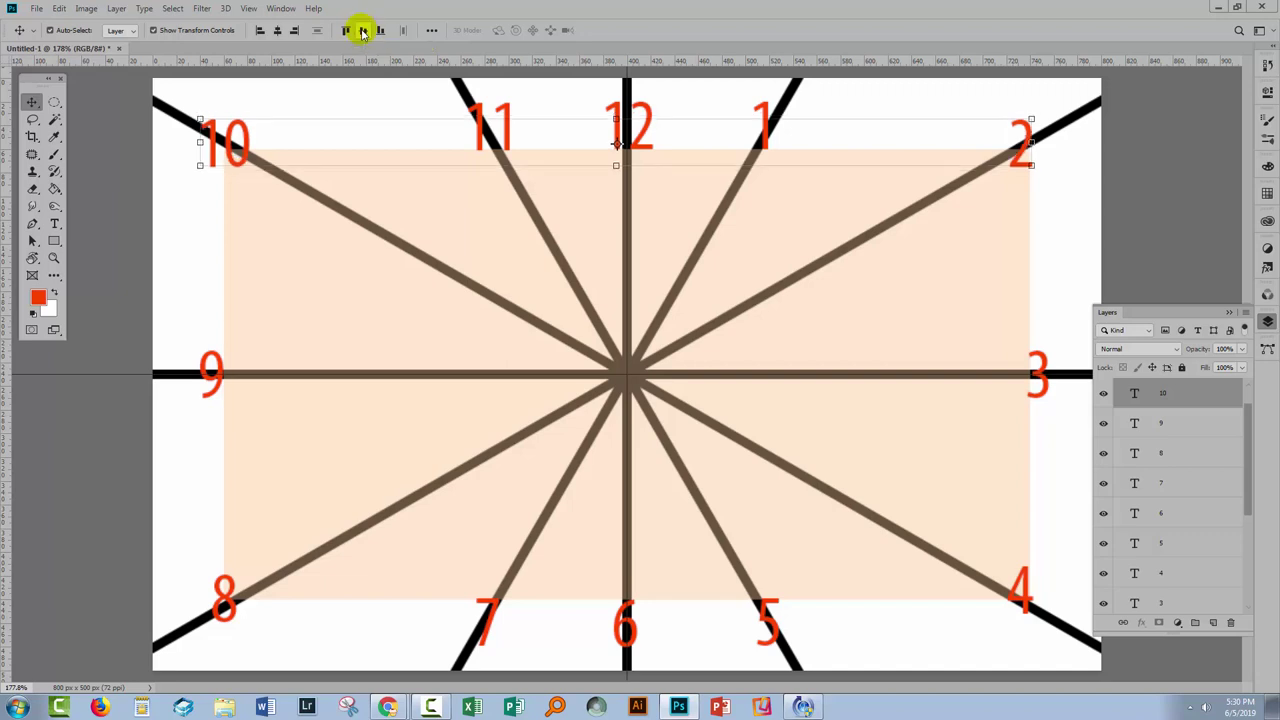
pyautogui.click(1020, 605)
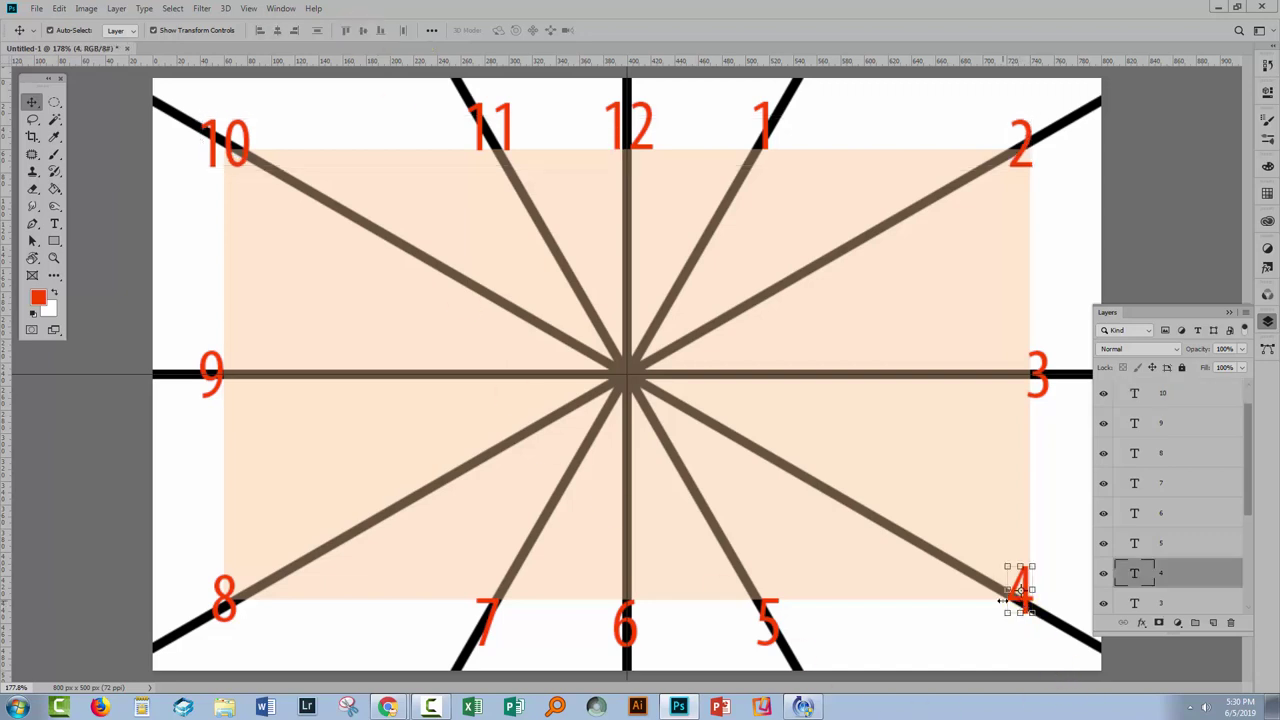
pyautogui.keyDown('shift'); pyautogui.click(237, 618); pyautogui.keyUp('shift')
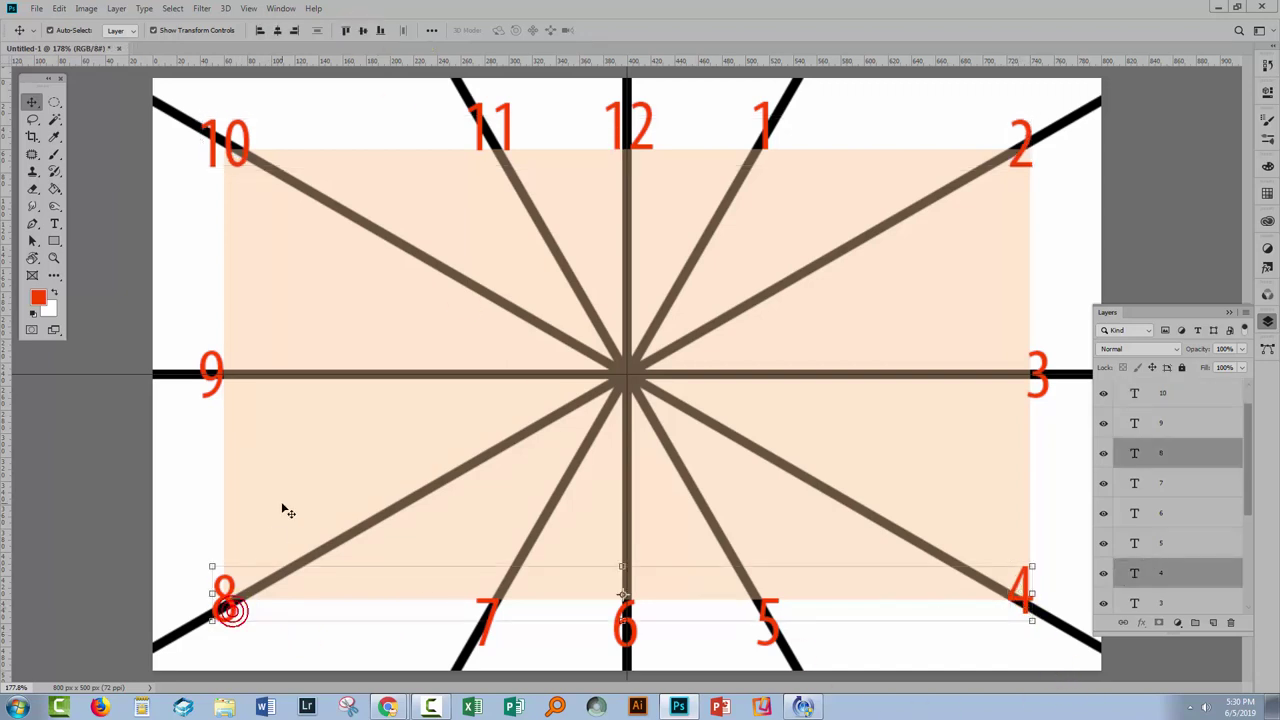
pyautogui.click(363, 33)
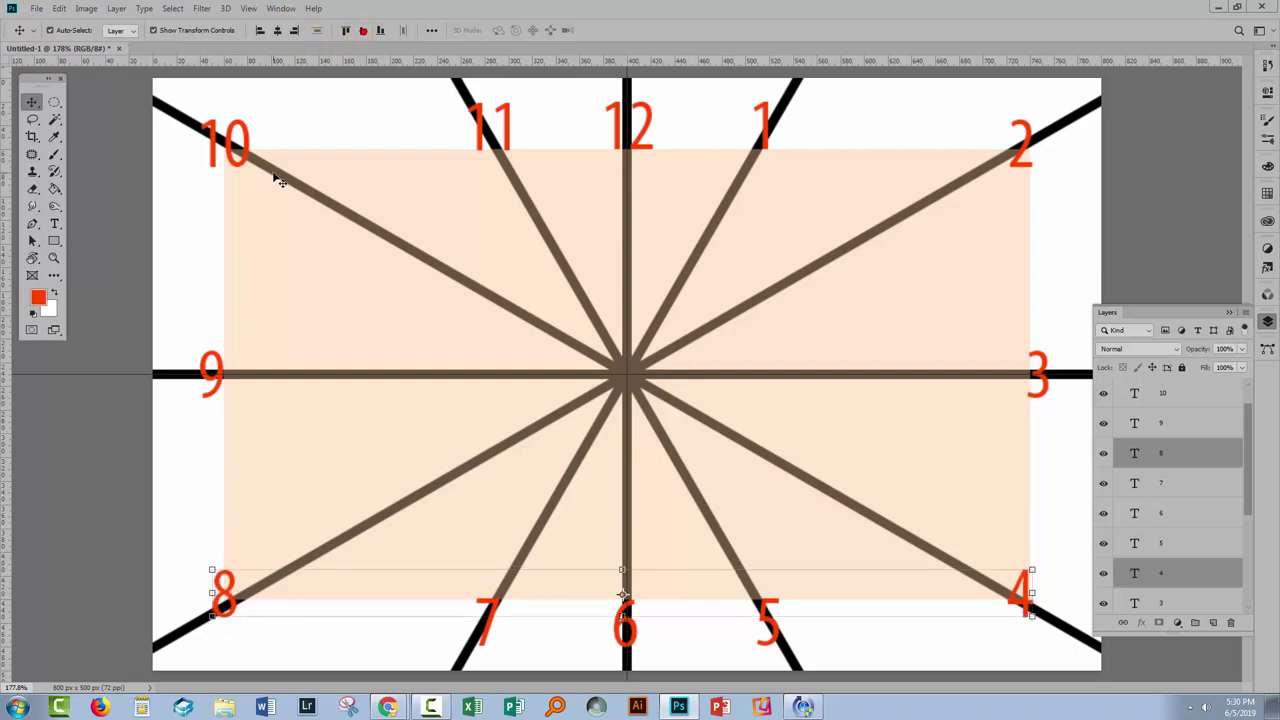
pyautogui.click(1042, 552)
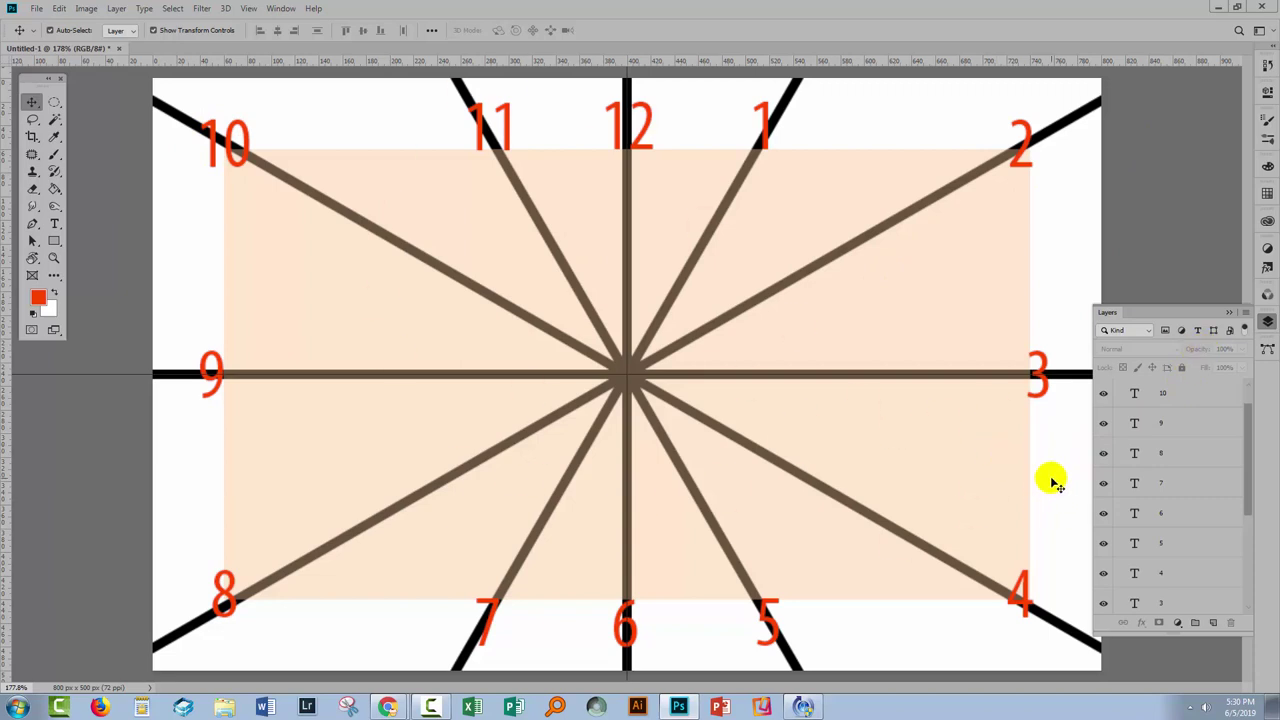
# Lower the Shape 1 copy spoke layer's opacity to 23% so the lines turn pale grey.
pyautogui.moveTo(1248, 470); pyautogui.dragTo(1234, 508)
pyautogui.moveTo(1138, 540); pyautogui.dragTo(1157, 578)
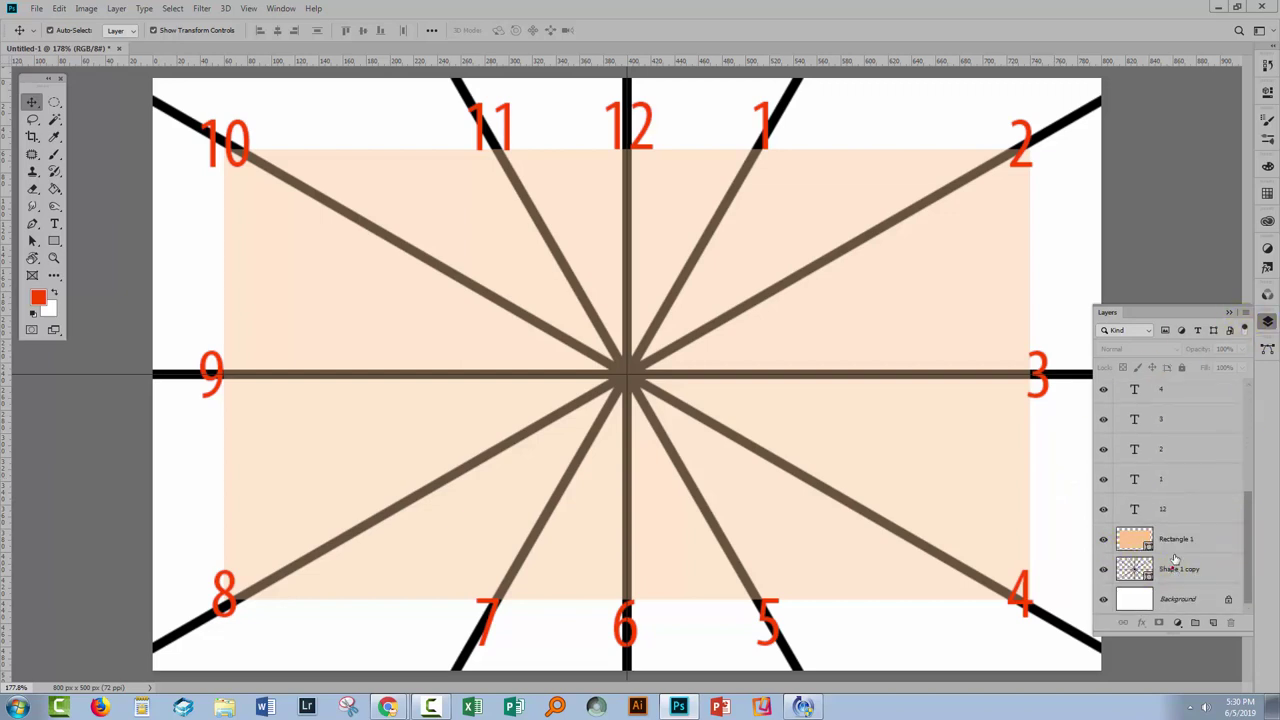
pyautogui.click(1178, 566)
pyautogui.moveTo(1201, 350); pyautogui.dragTo(1139, 357)
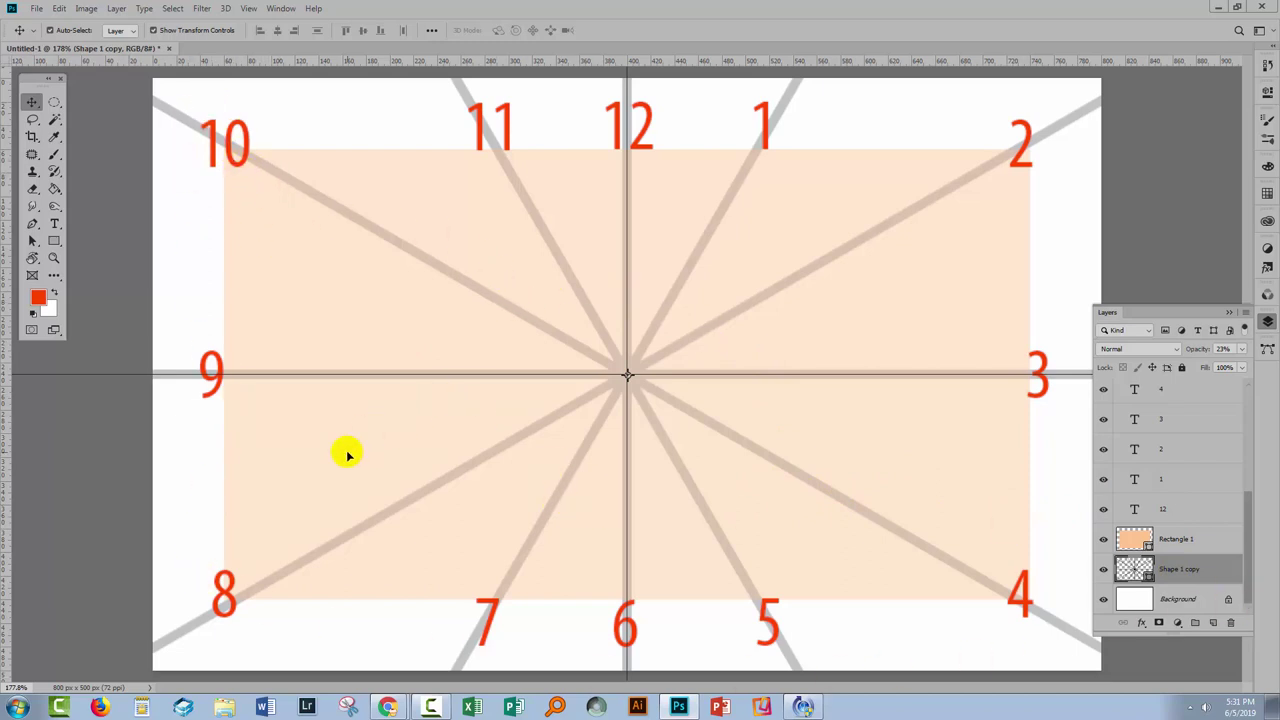
# Duplicate Rectangle 1, hide the original, rasterize the copy and scale it to 629 × 351.5 px.
pyautogui.moveTo(1182, 539); pyautogui.dragTo(1213, 622)
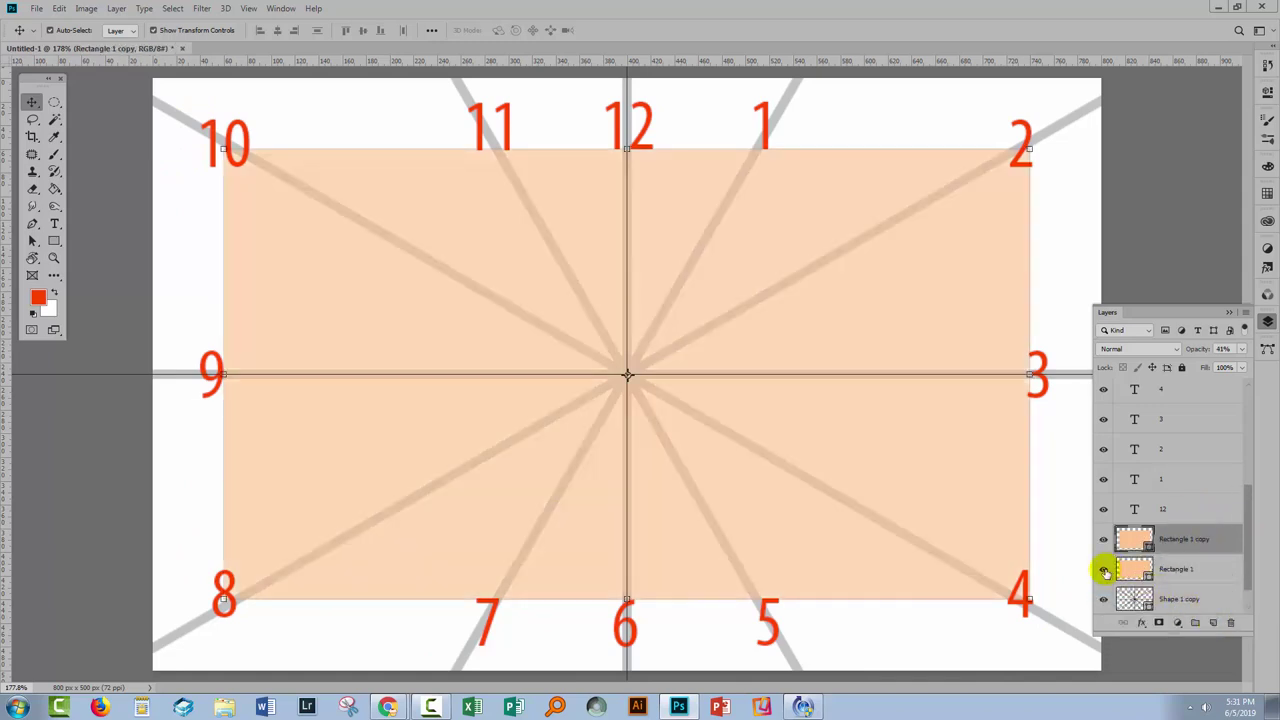
pyautogui.click(1104, 569)
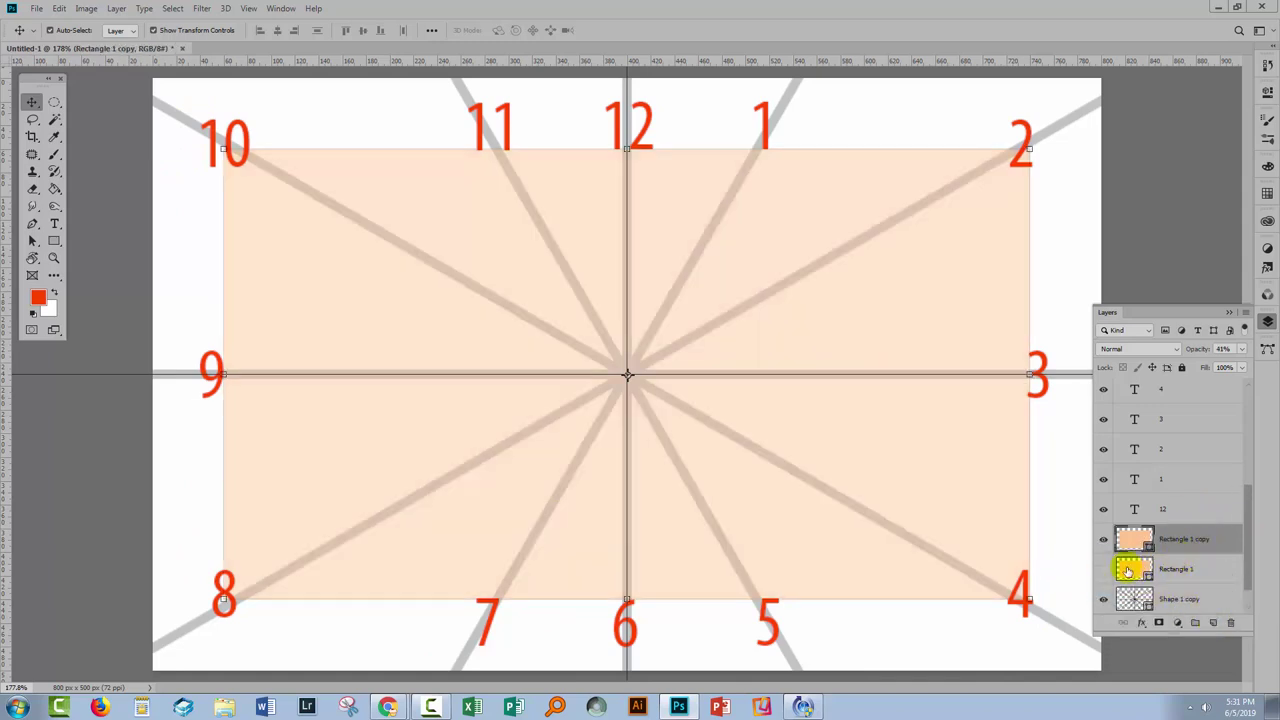
pyautogui.rightClick(1190, 543)
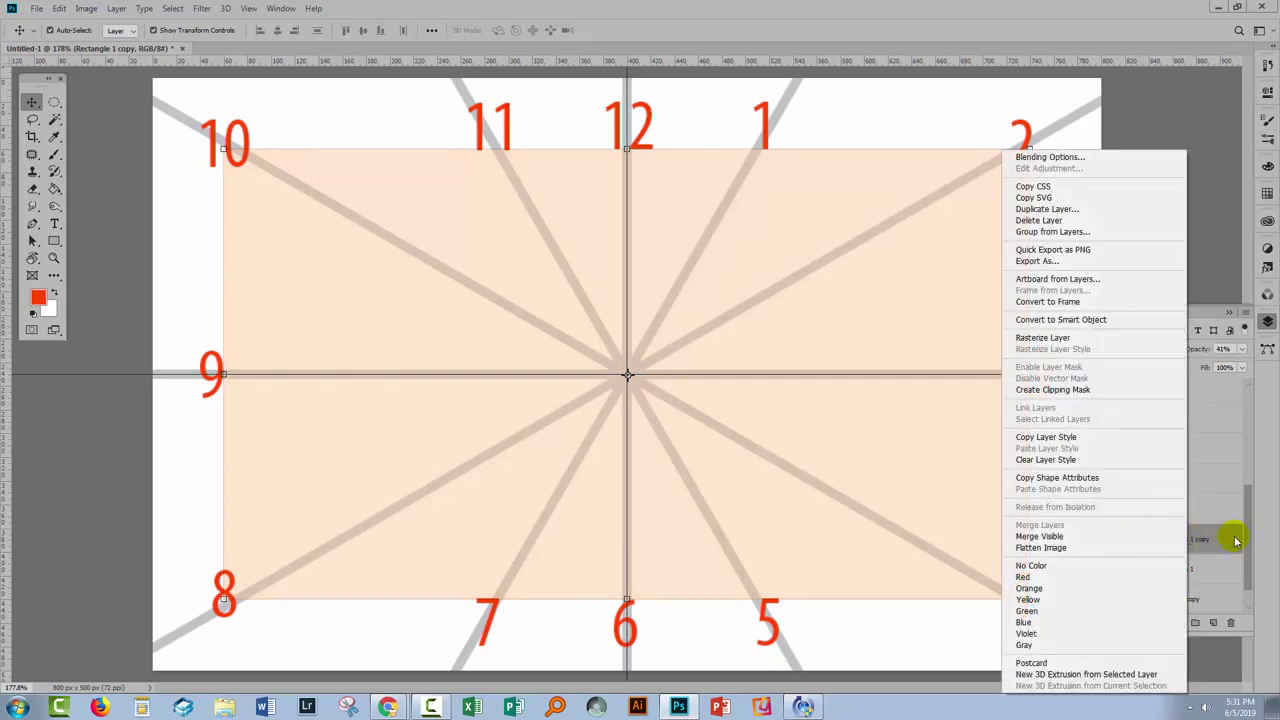
pyautogui.click(1052, 337)
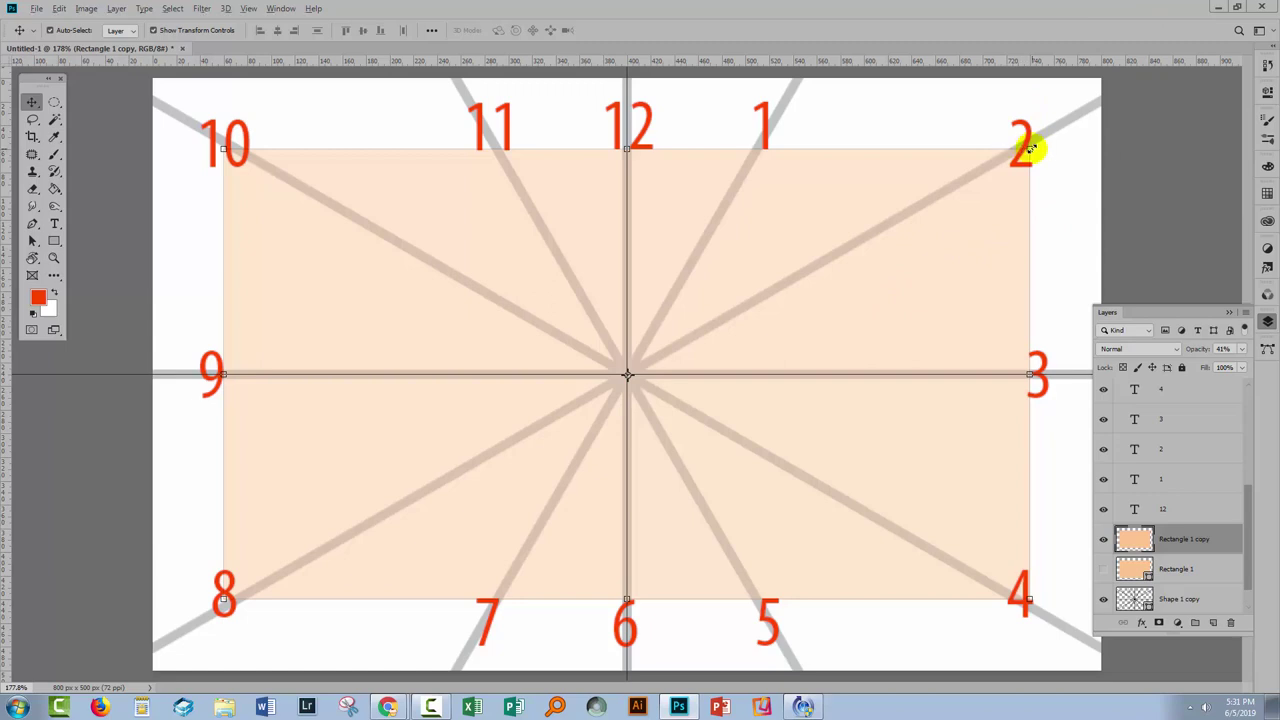
pyautogui.moveTo(1030, 148); pyautogui.dragTo(999, 166)
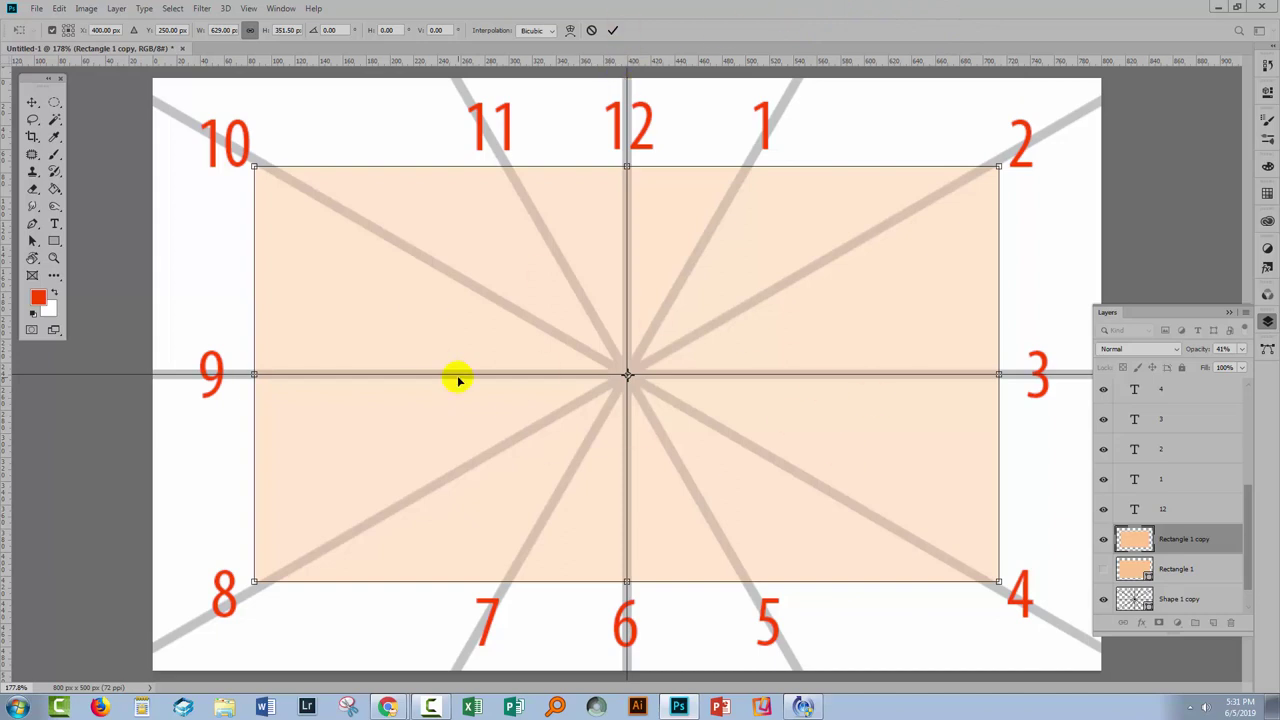
pyautogui.click(611, 30)
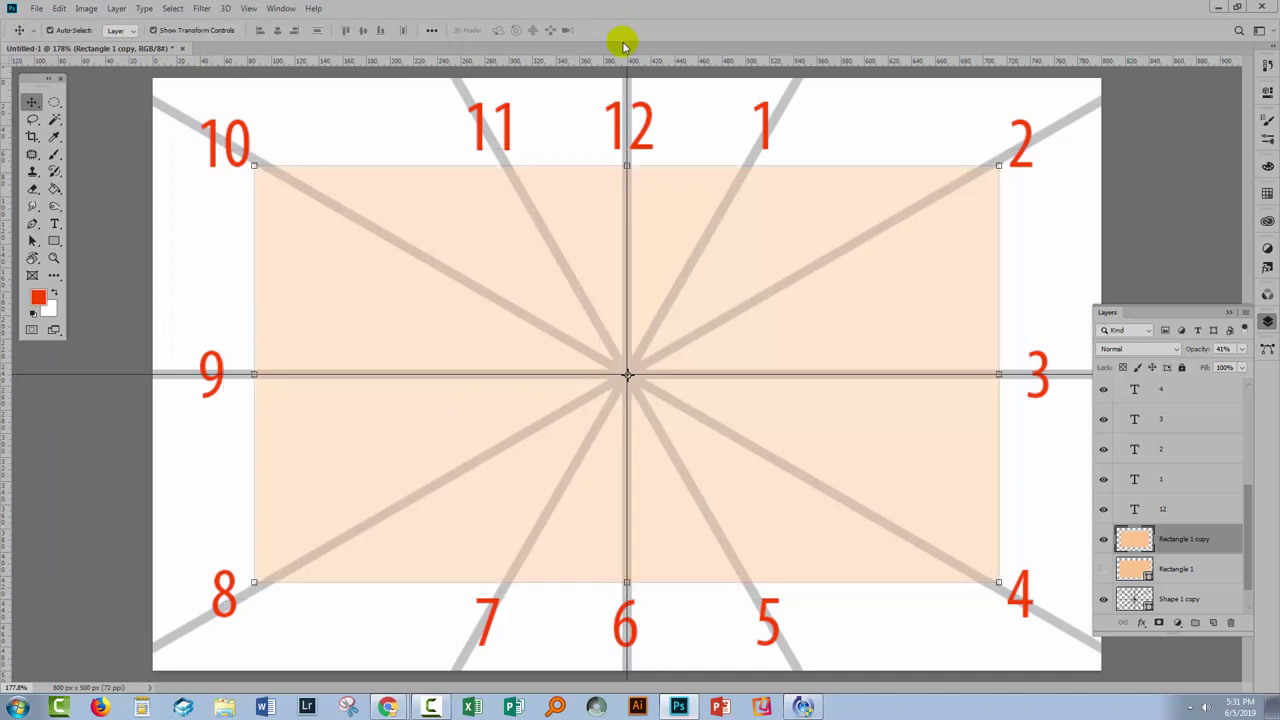
# Select the white area outside the smaller peach rectangle with the Magic Wand.
pyautogui.click(54, 120)
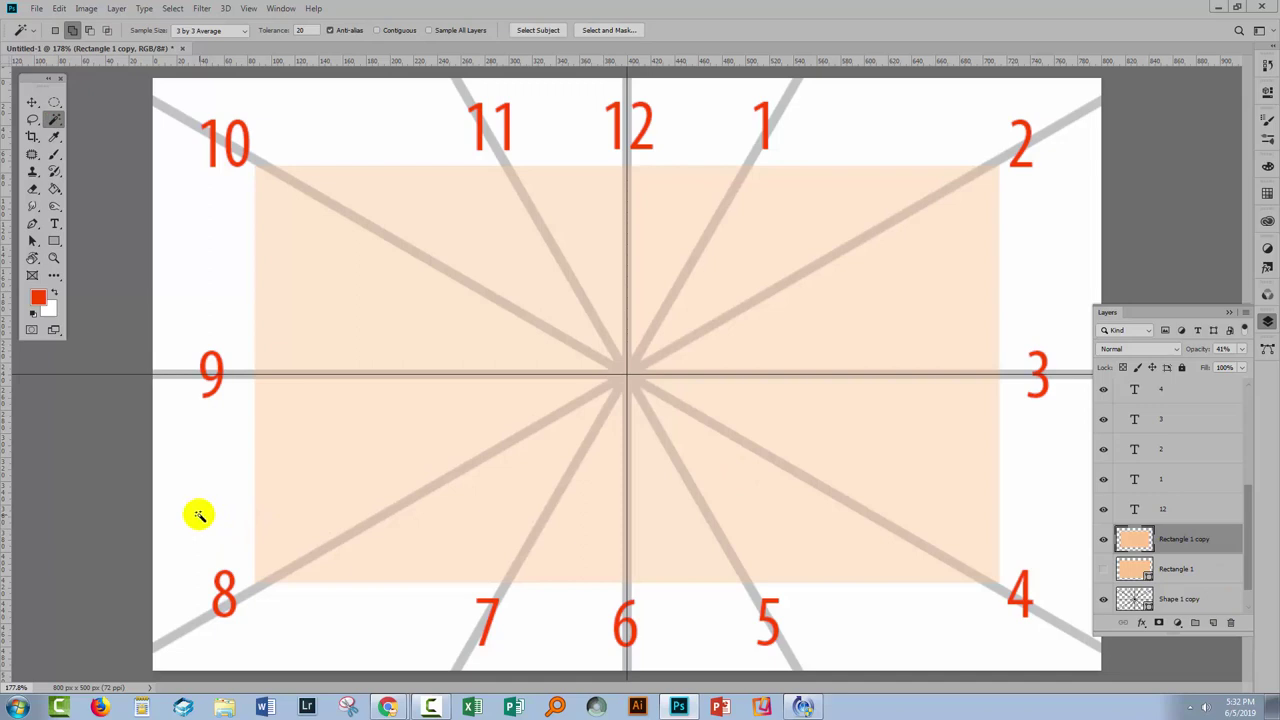
pyautogui.click(226, 386)
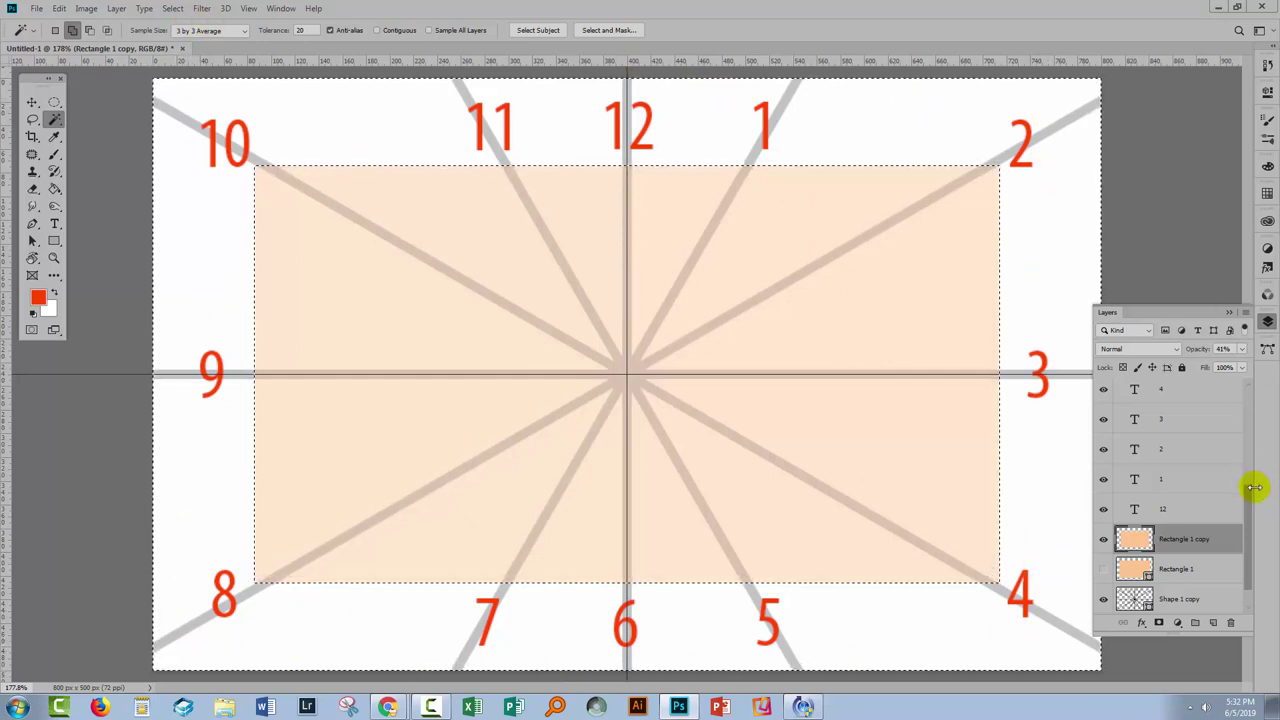
pyautogui.moveTo(1249, 507); pyautogui.dragTo(1196, 572)
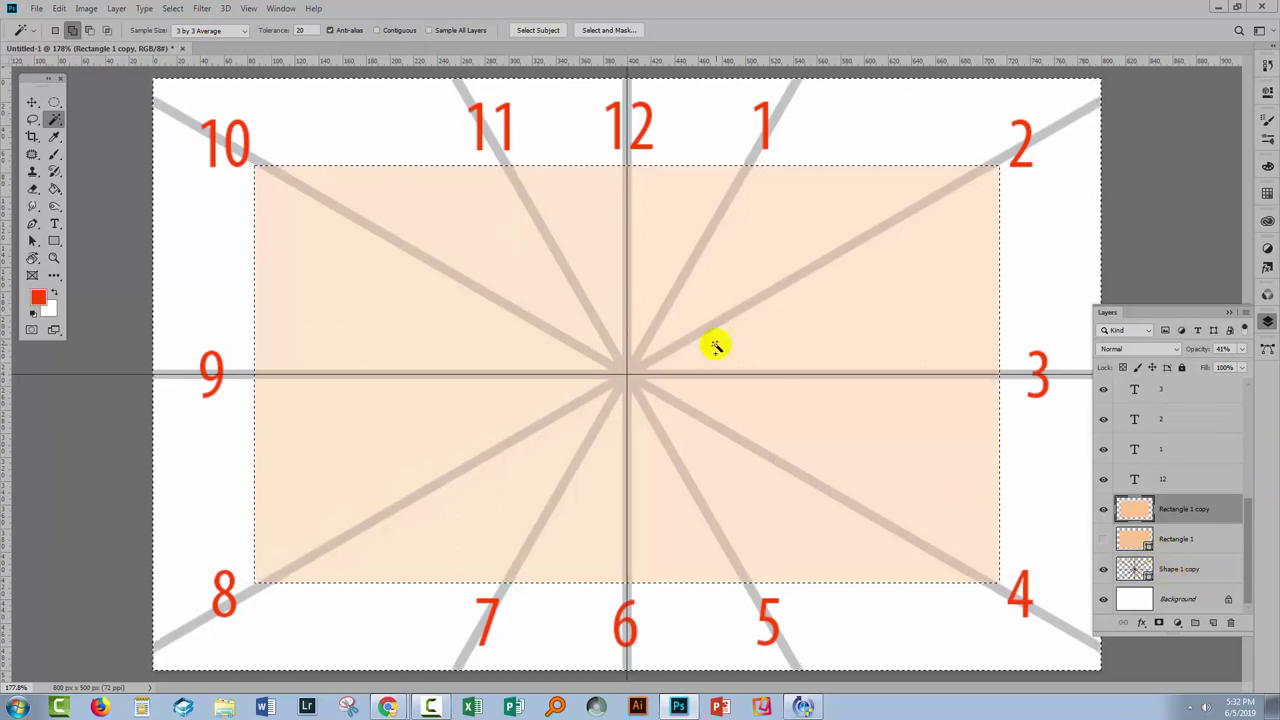
# Rasterize the Shape 1 copy spokes and delete their parts outside the peach rectangle.
pyautogui.rightClick(1180, 571)
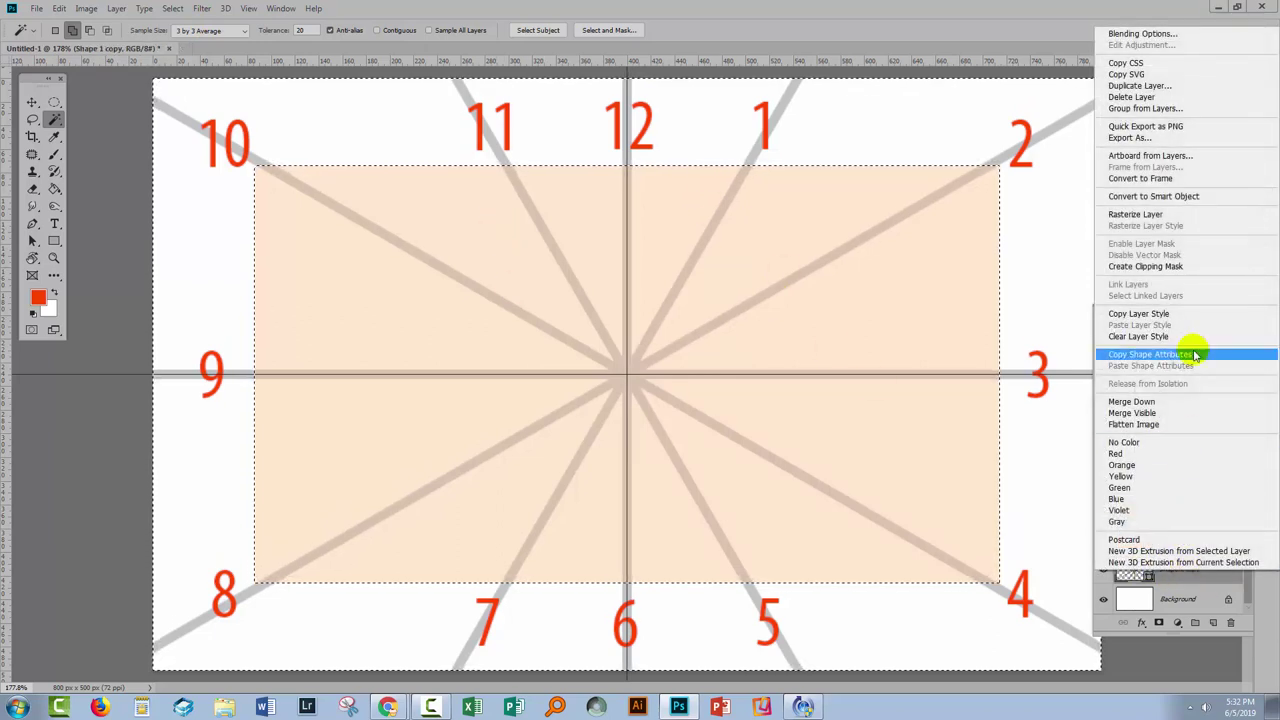
pyautogui.click(1182, 214)
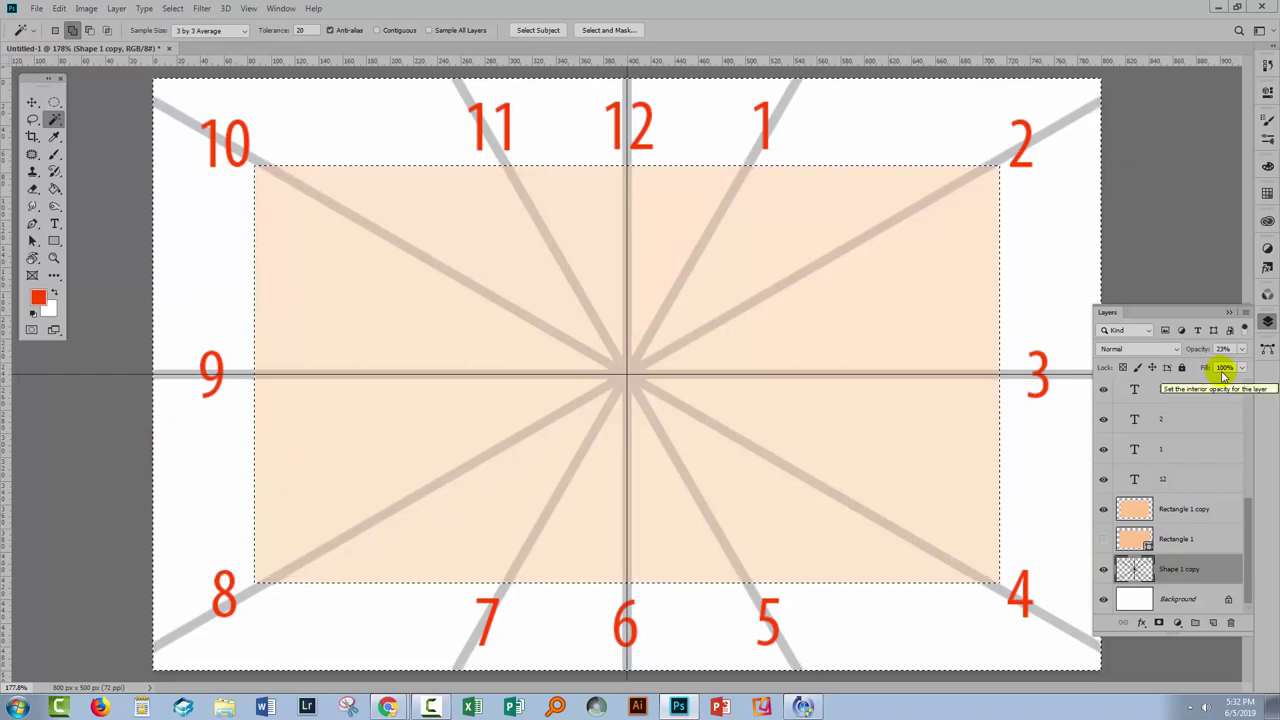
pyautogui.press('Delete')
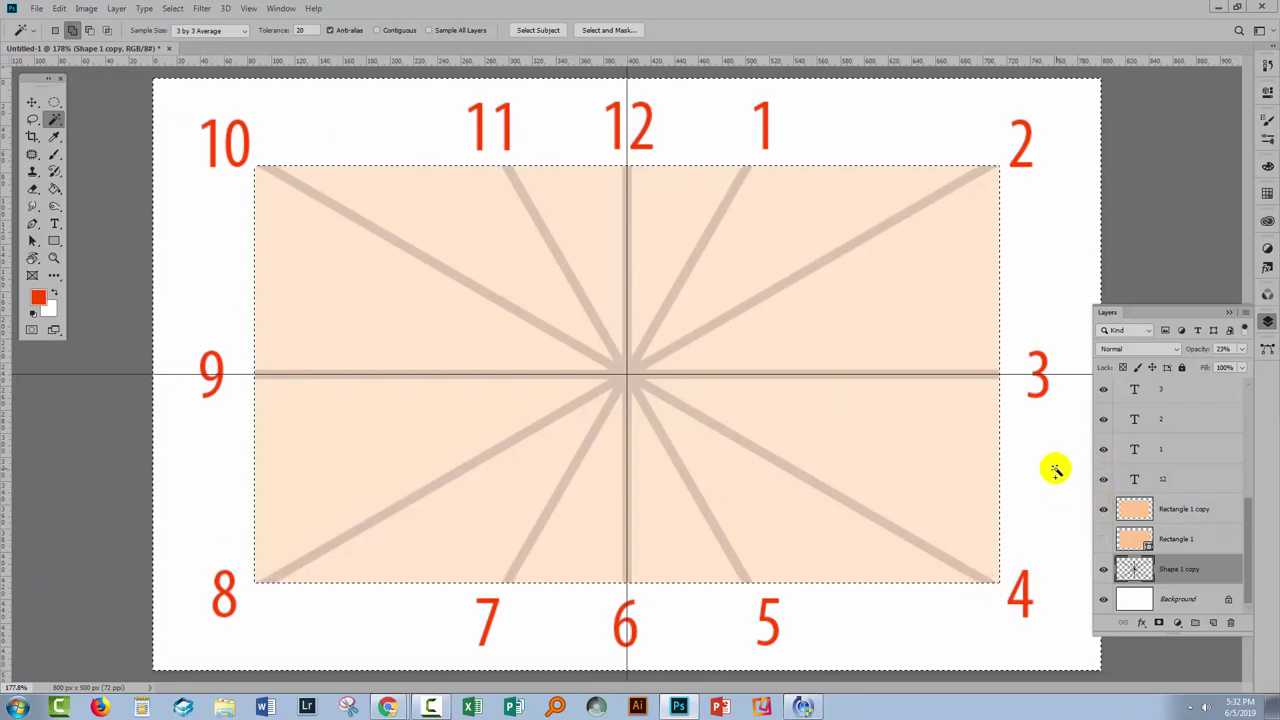
# Hide Rectangle 1 copy, clear the guides, deselect, and collapse the Layers panel.
pyautogui.click(1104, 509)
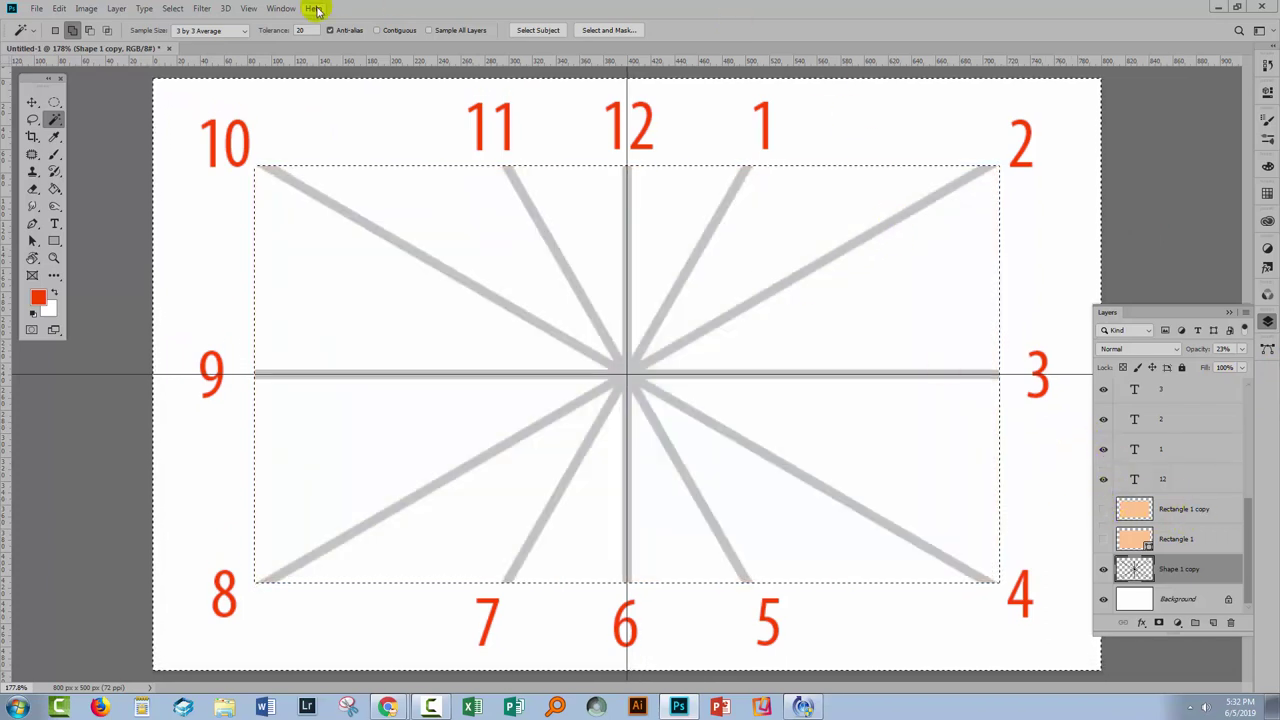
pyautogui.click(250, 10)
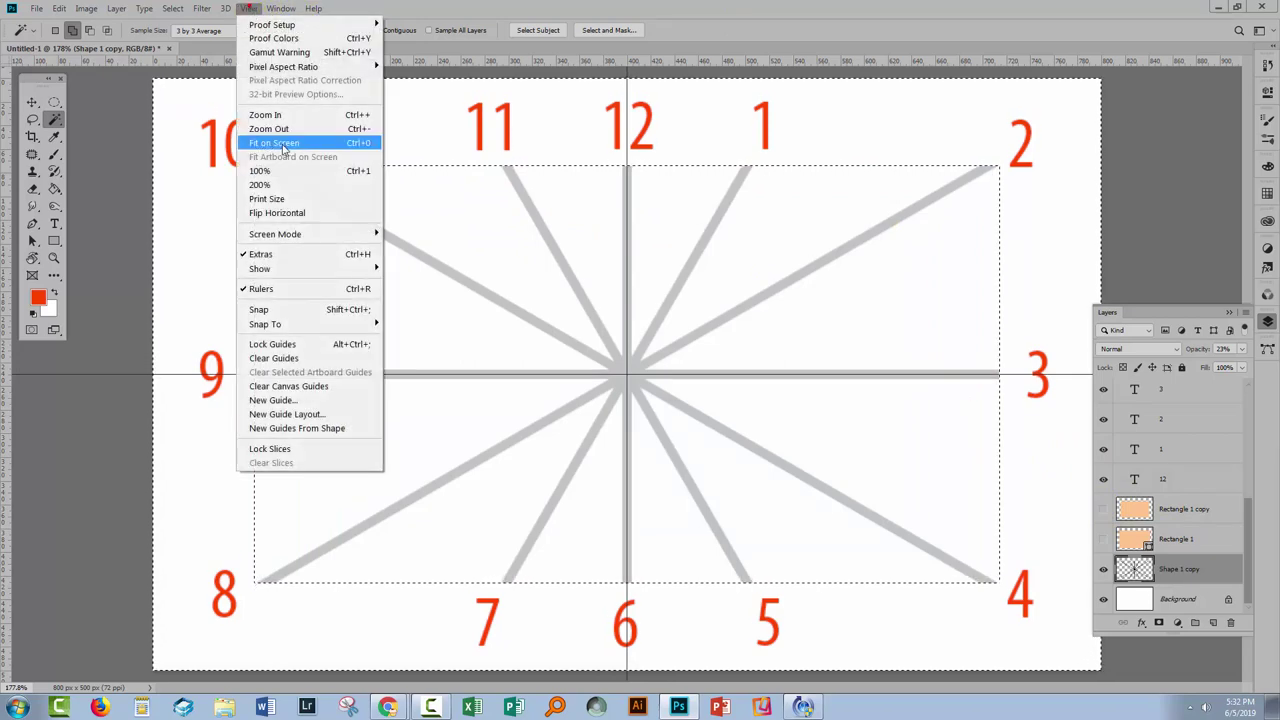
pyautogui.click(262, 358)
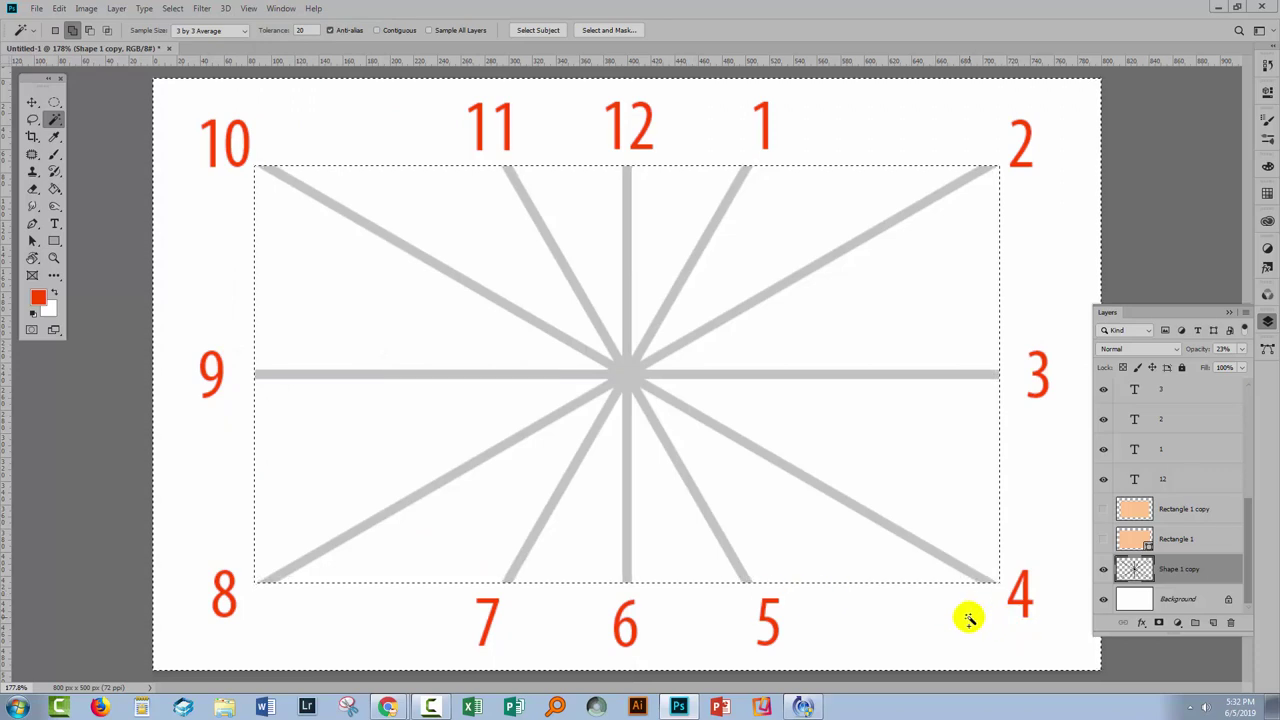
pyautogui.click(176, 9)
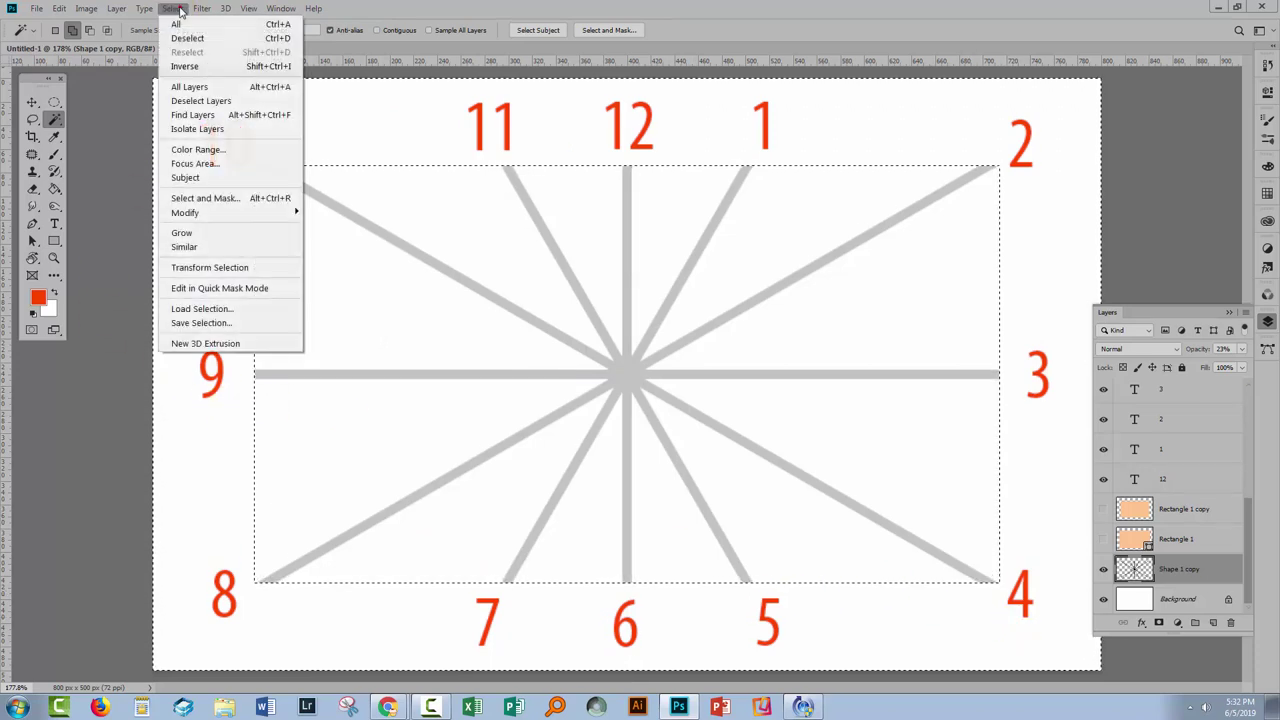
pyautogui.click(187, 40)
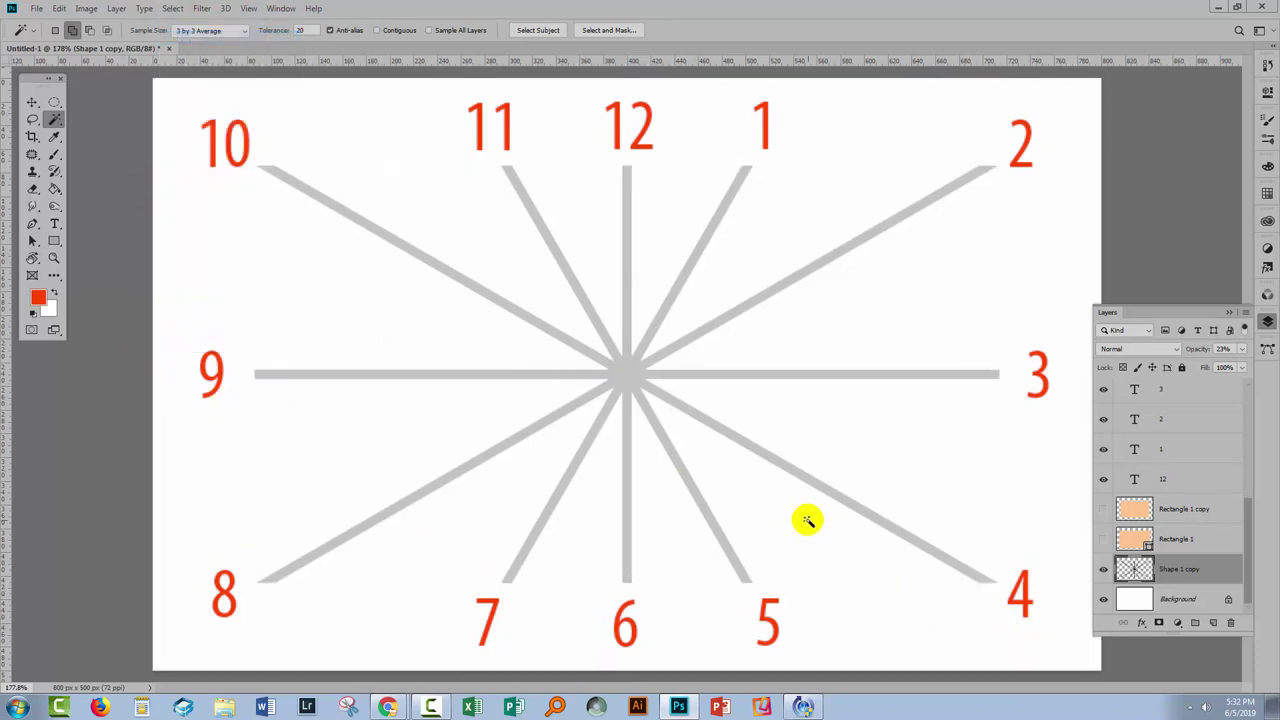
pyautogui.click(1228, 311)
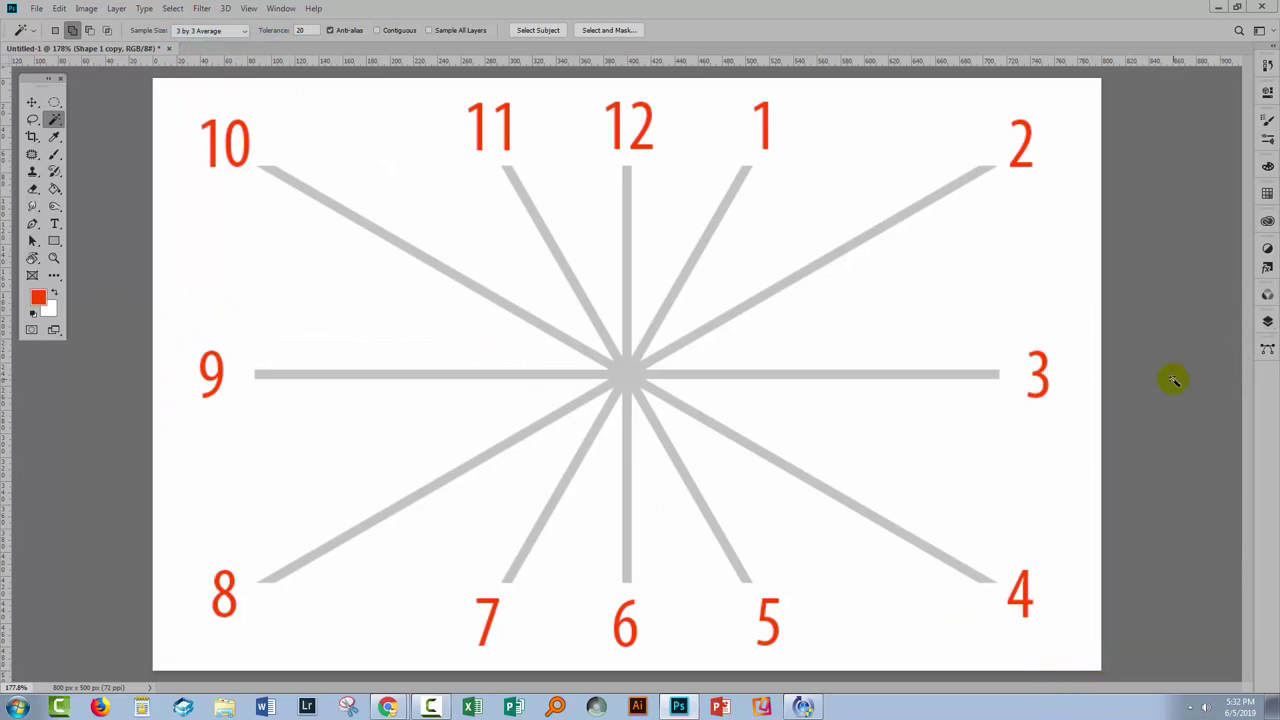